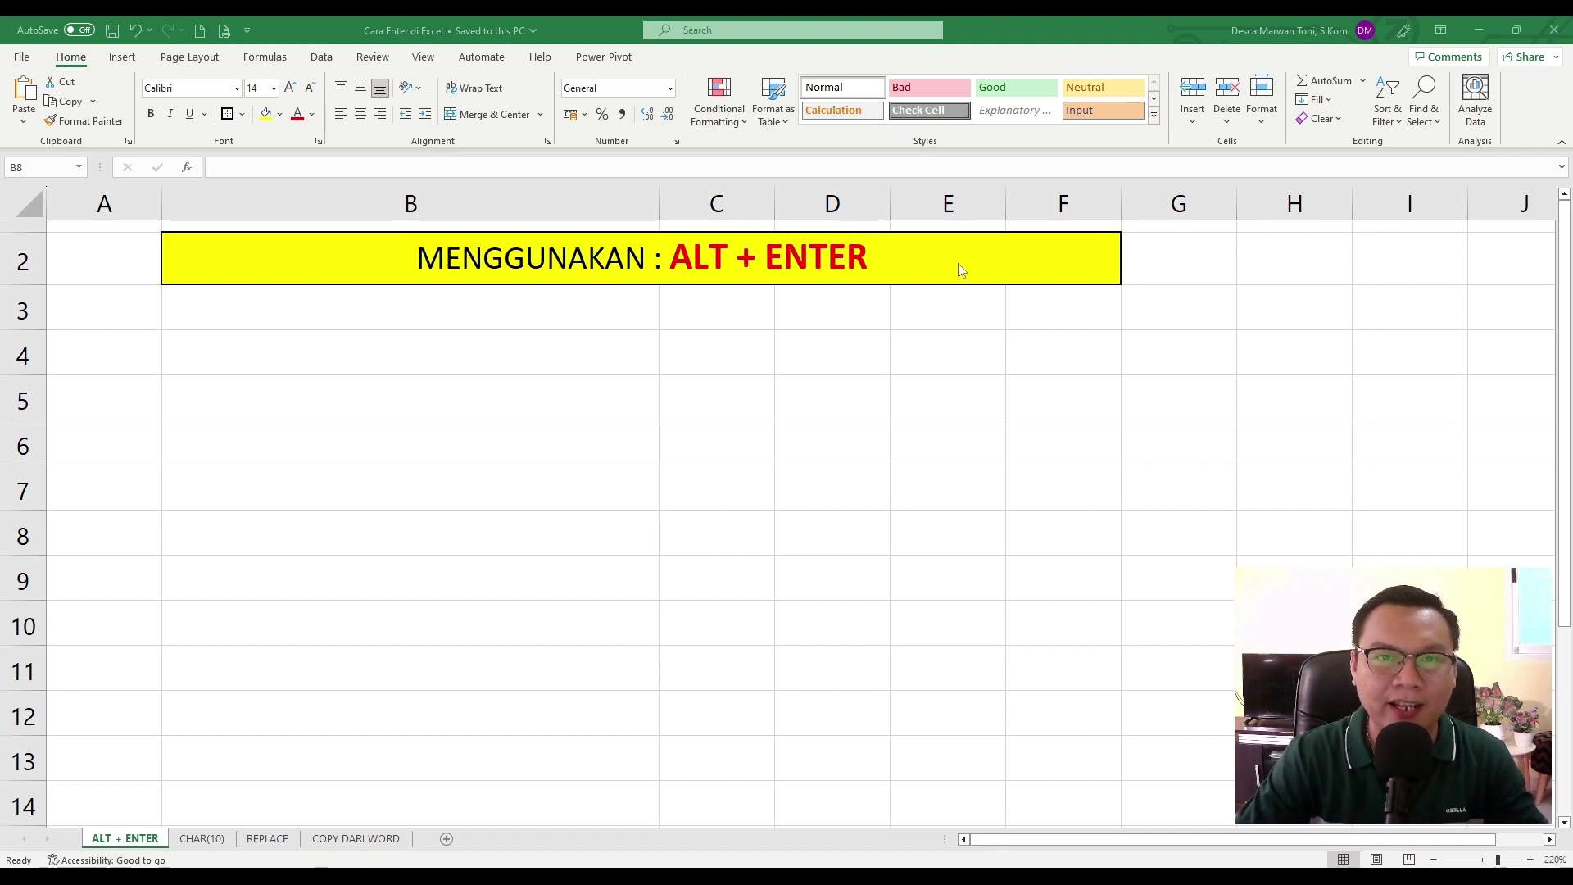
# - Enter SAYA, BELAJAR and MATEMATIKA in cell B4 as three lines separated by Alt+Enter
pyautogui.click(615, 400)
pyautogui.click(538, 355)
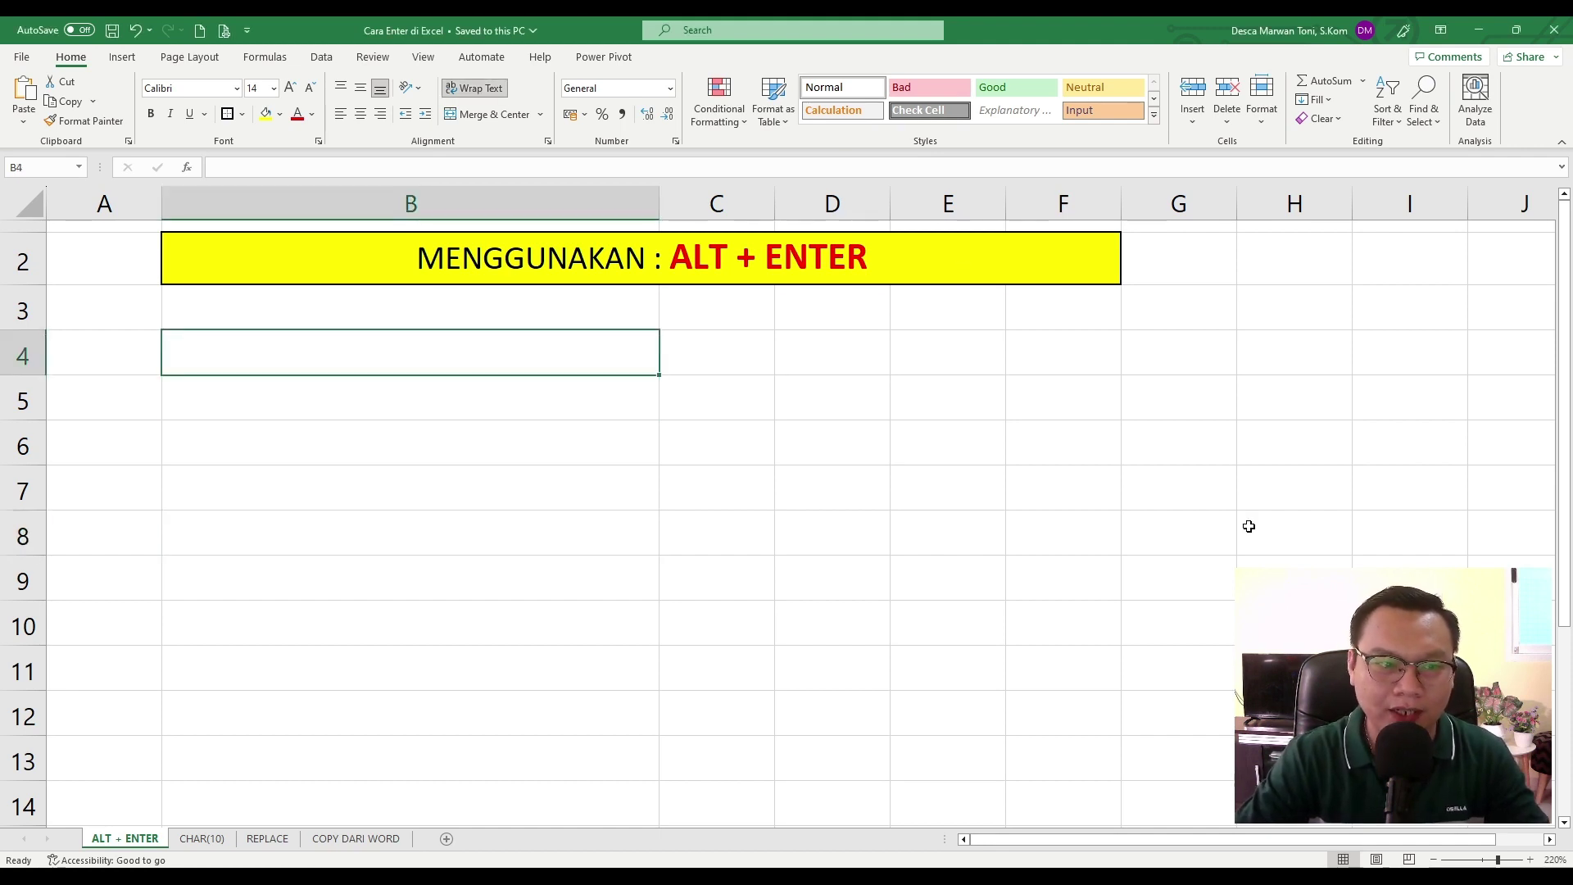
pyautogui.write('s')
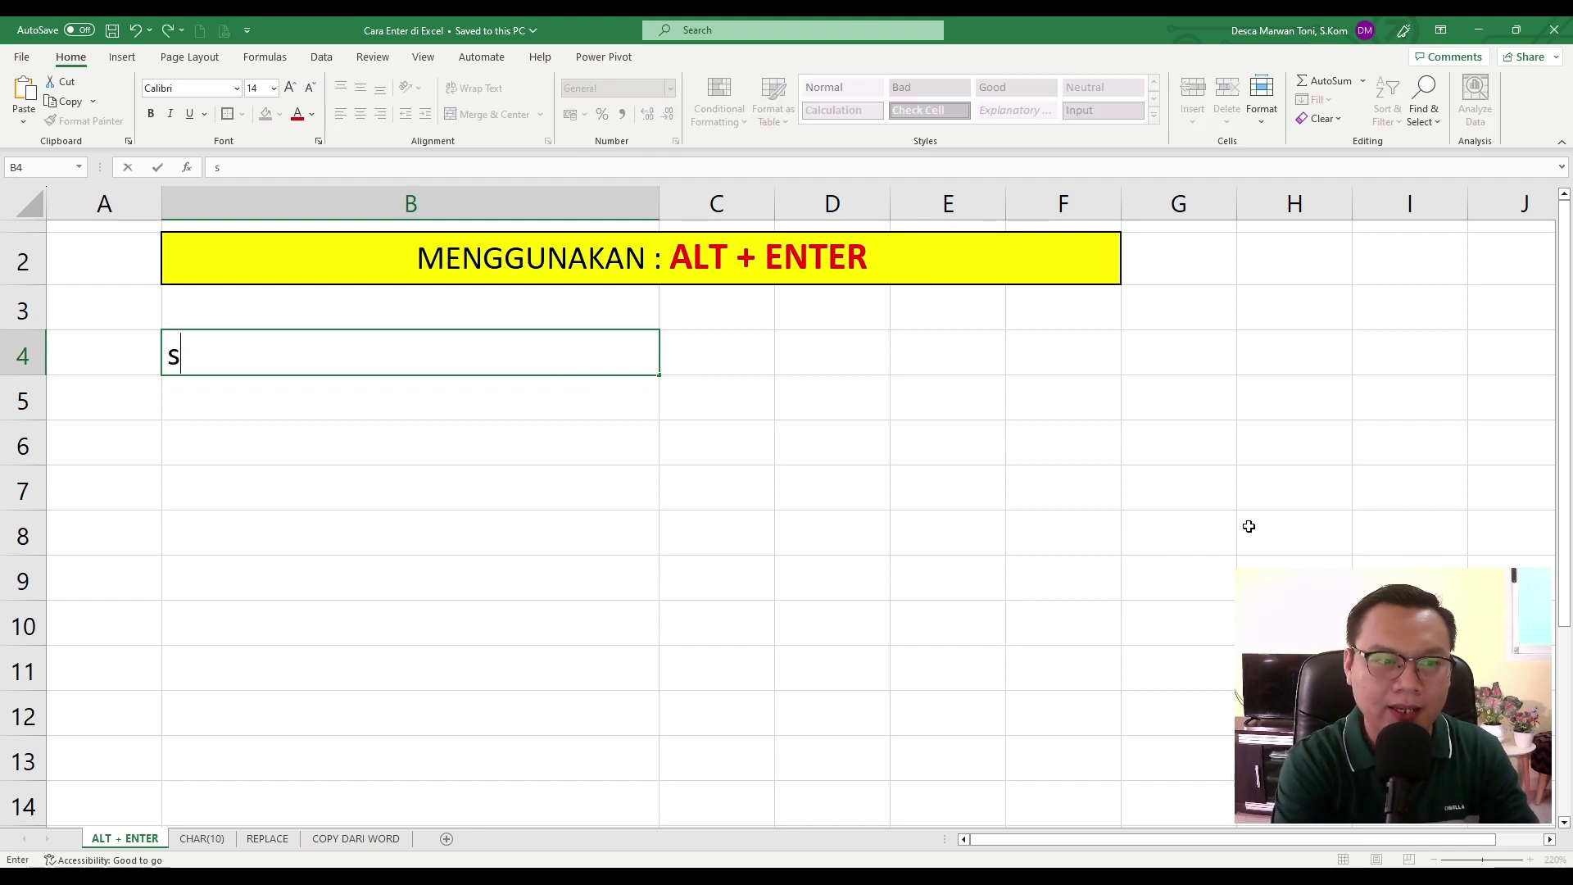
pyautogui.press('BackSpace')
pyautogui.write('SAYA')
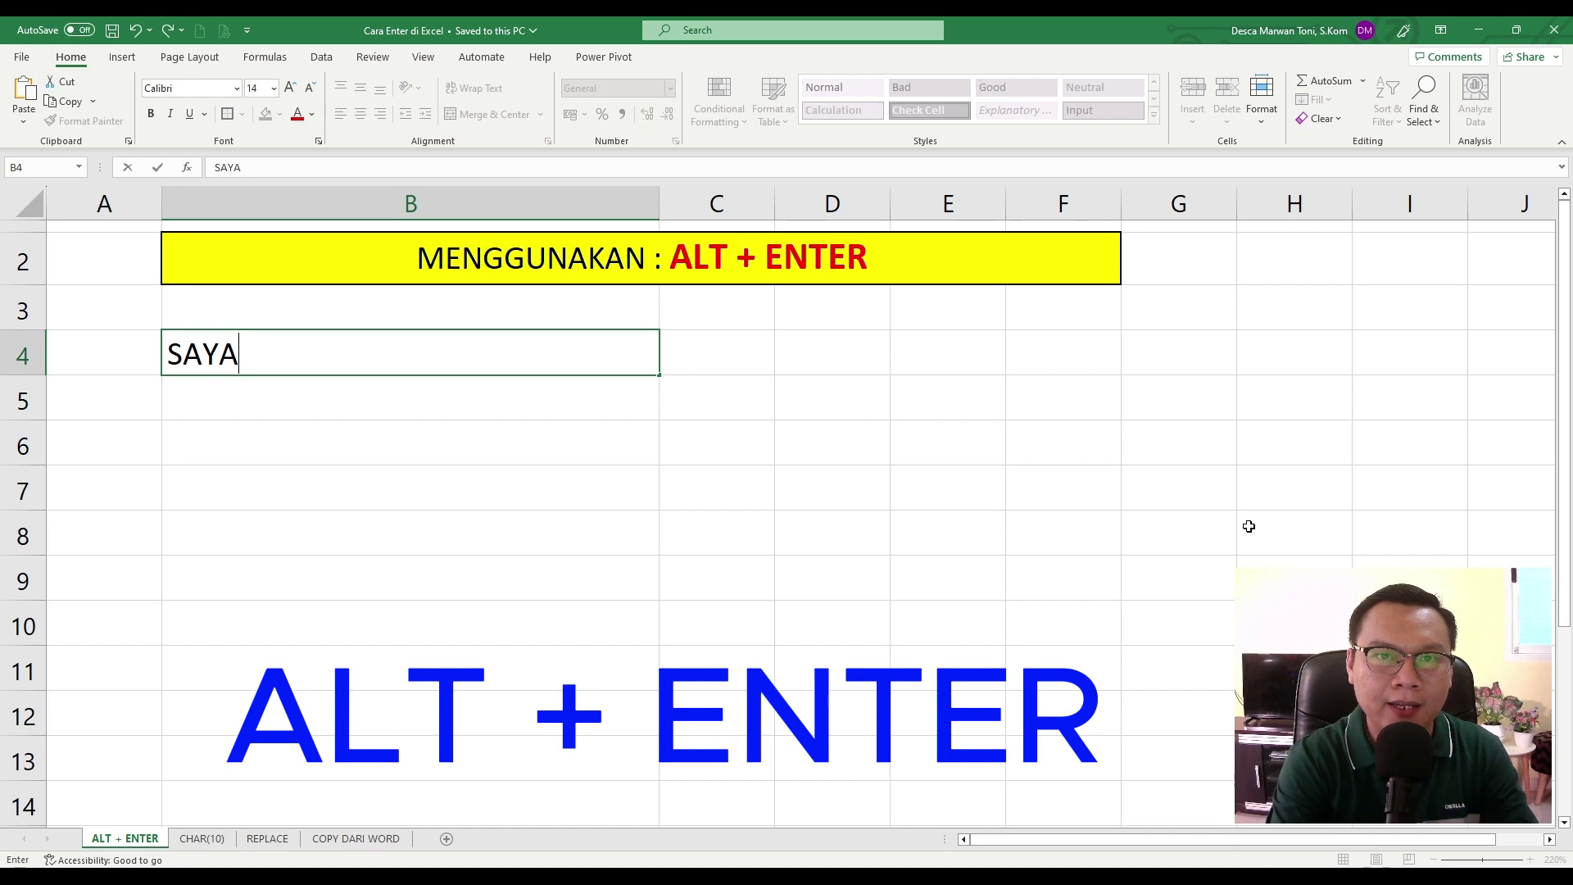
pyautogui.hotkey('alt', 'Return')
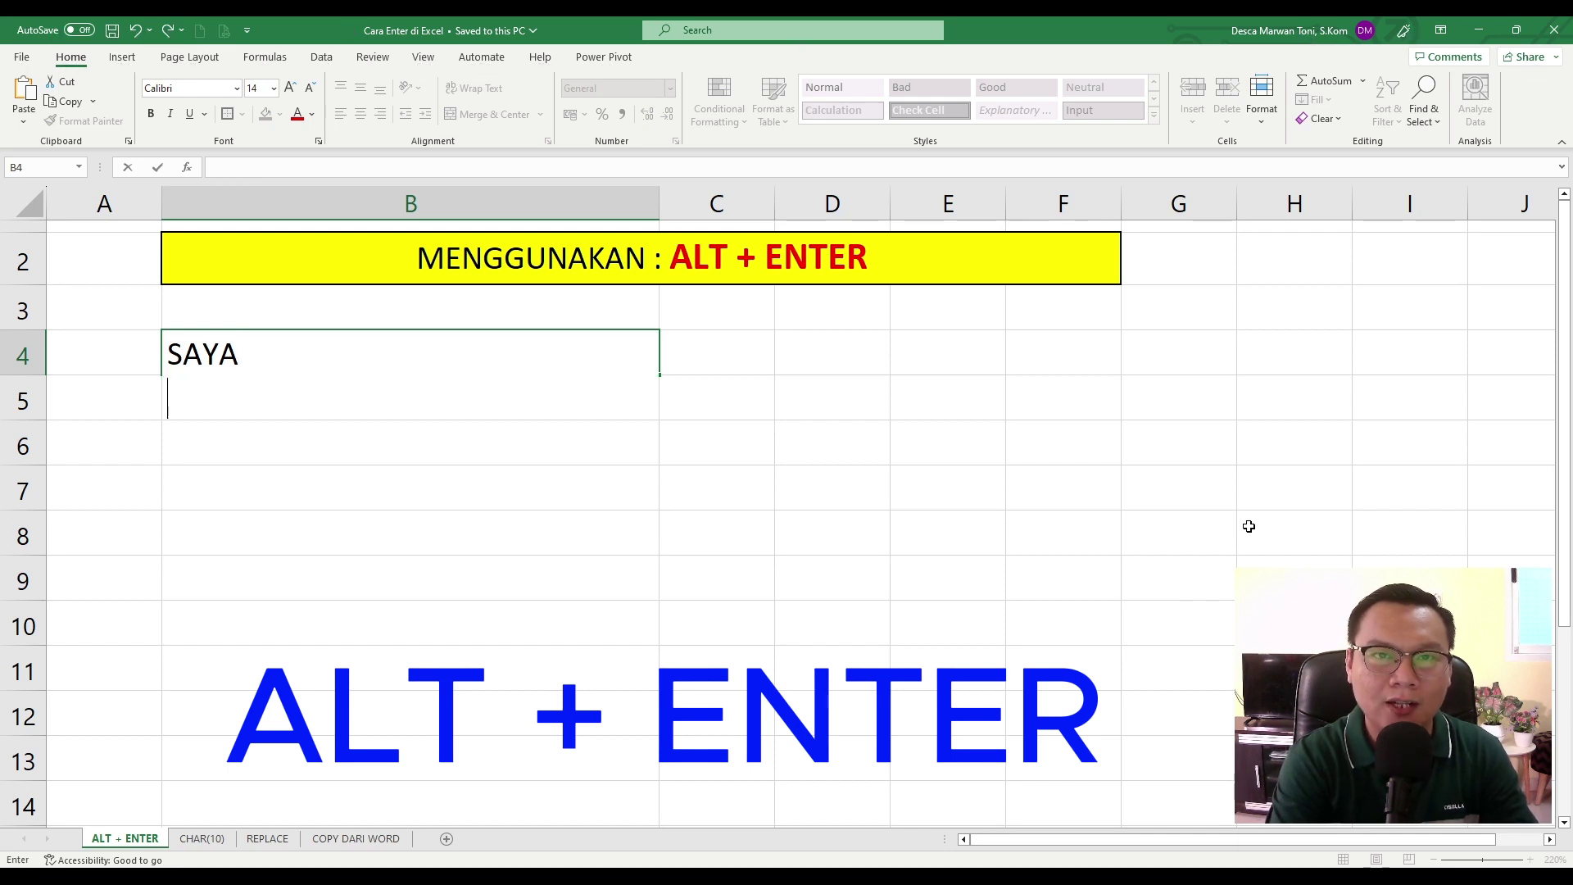
pyautogui.write('BELAJAR')
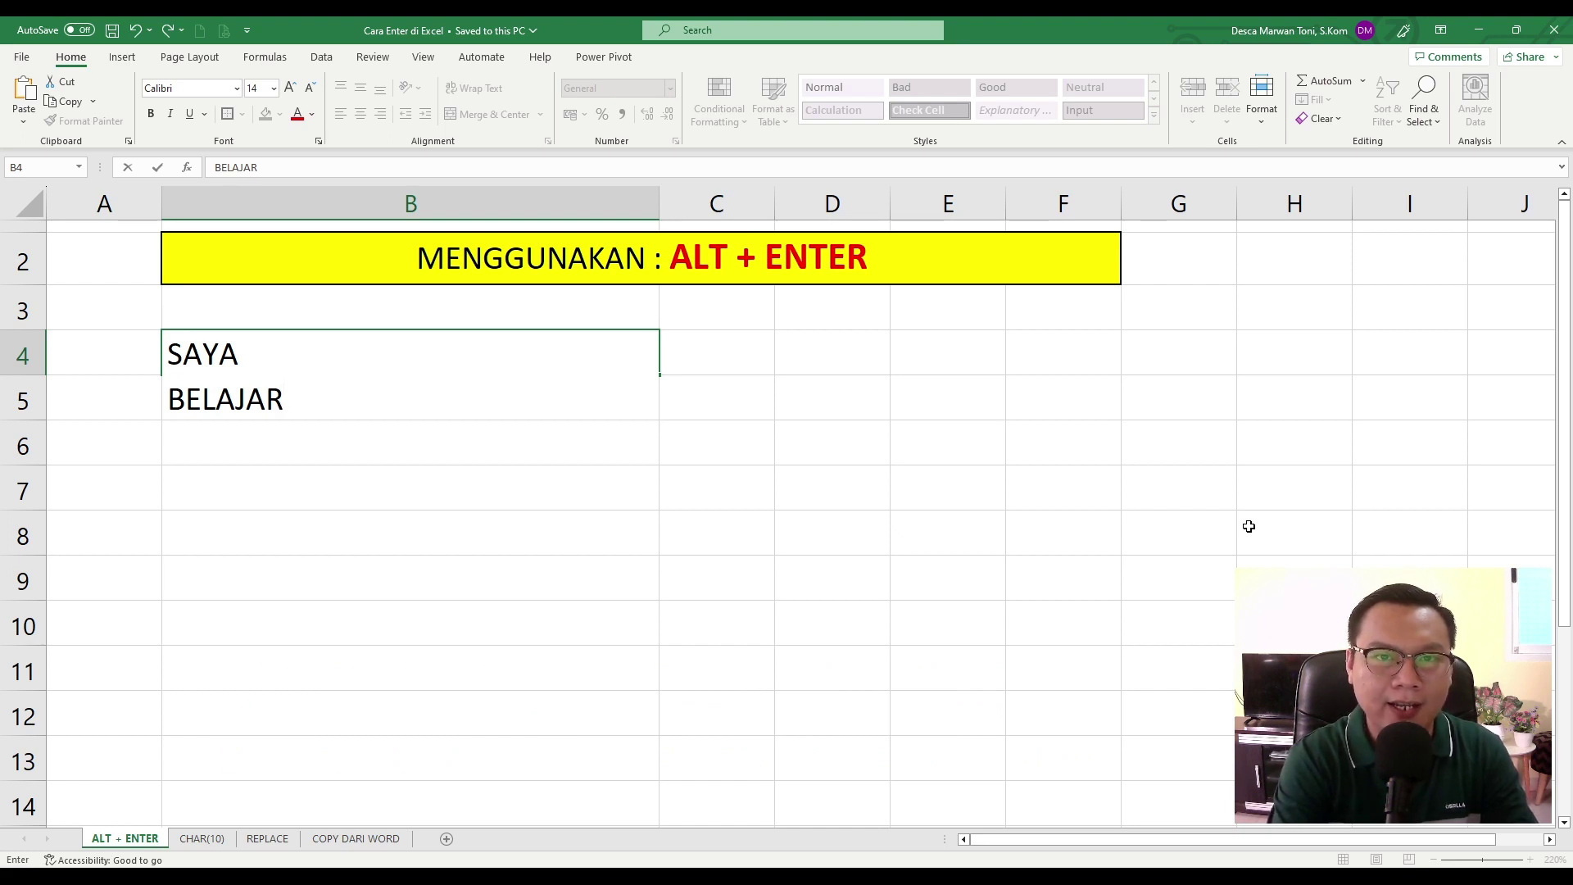
pyautogui.hotkey('alt', 'Return')
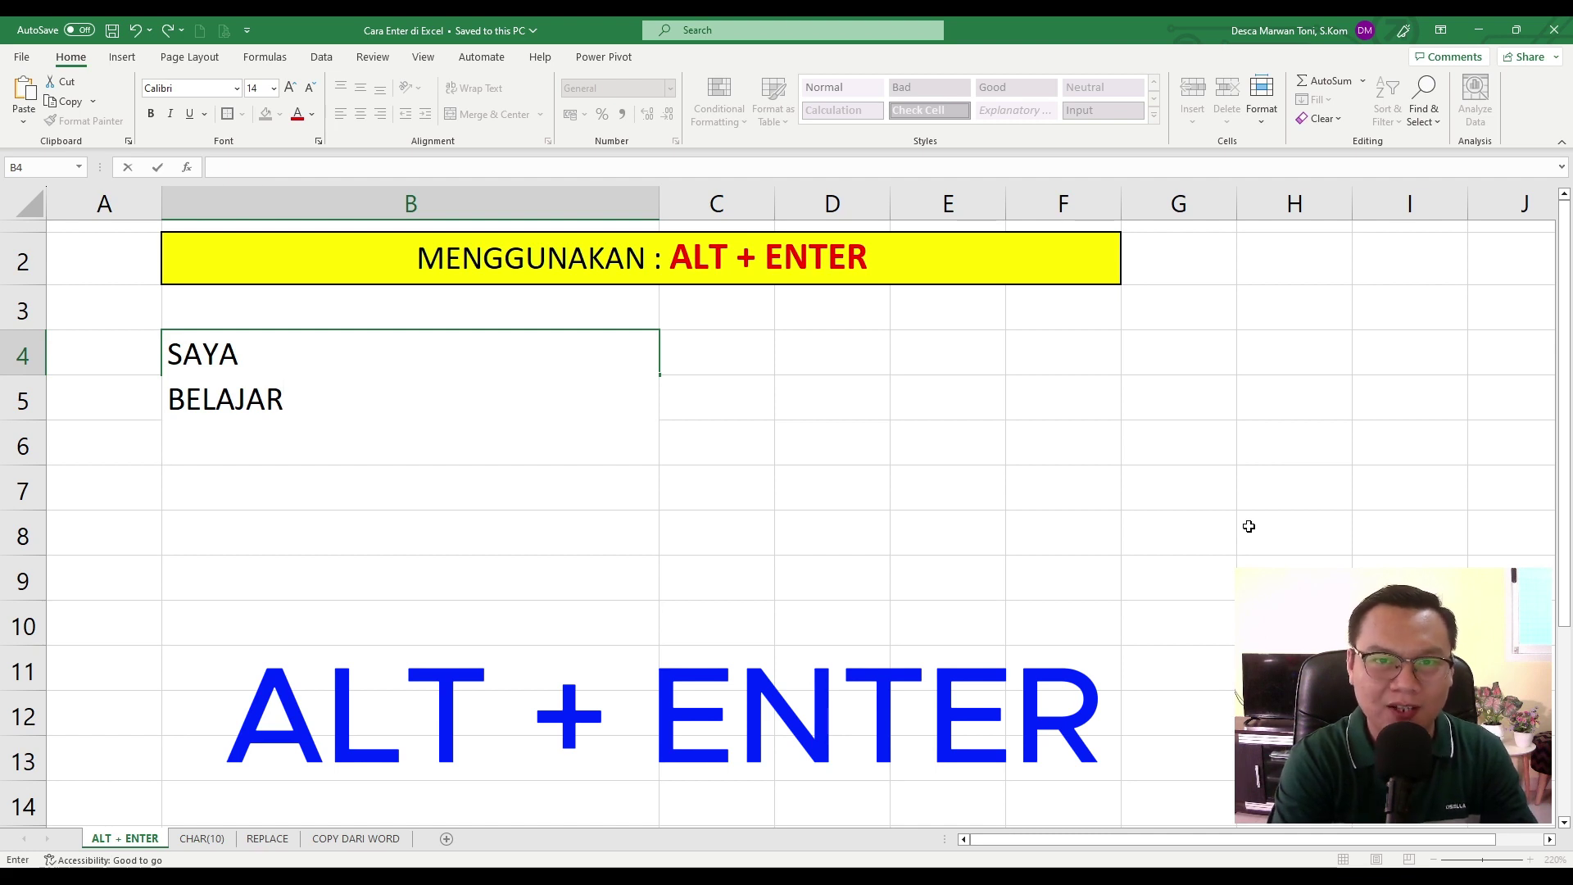
pyautogui.write('MAT')
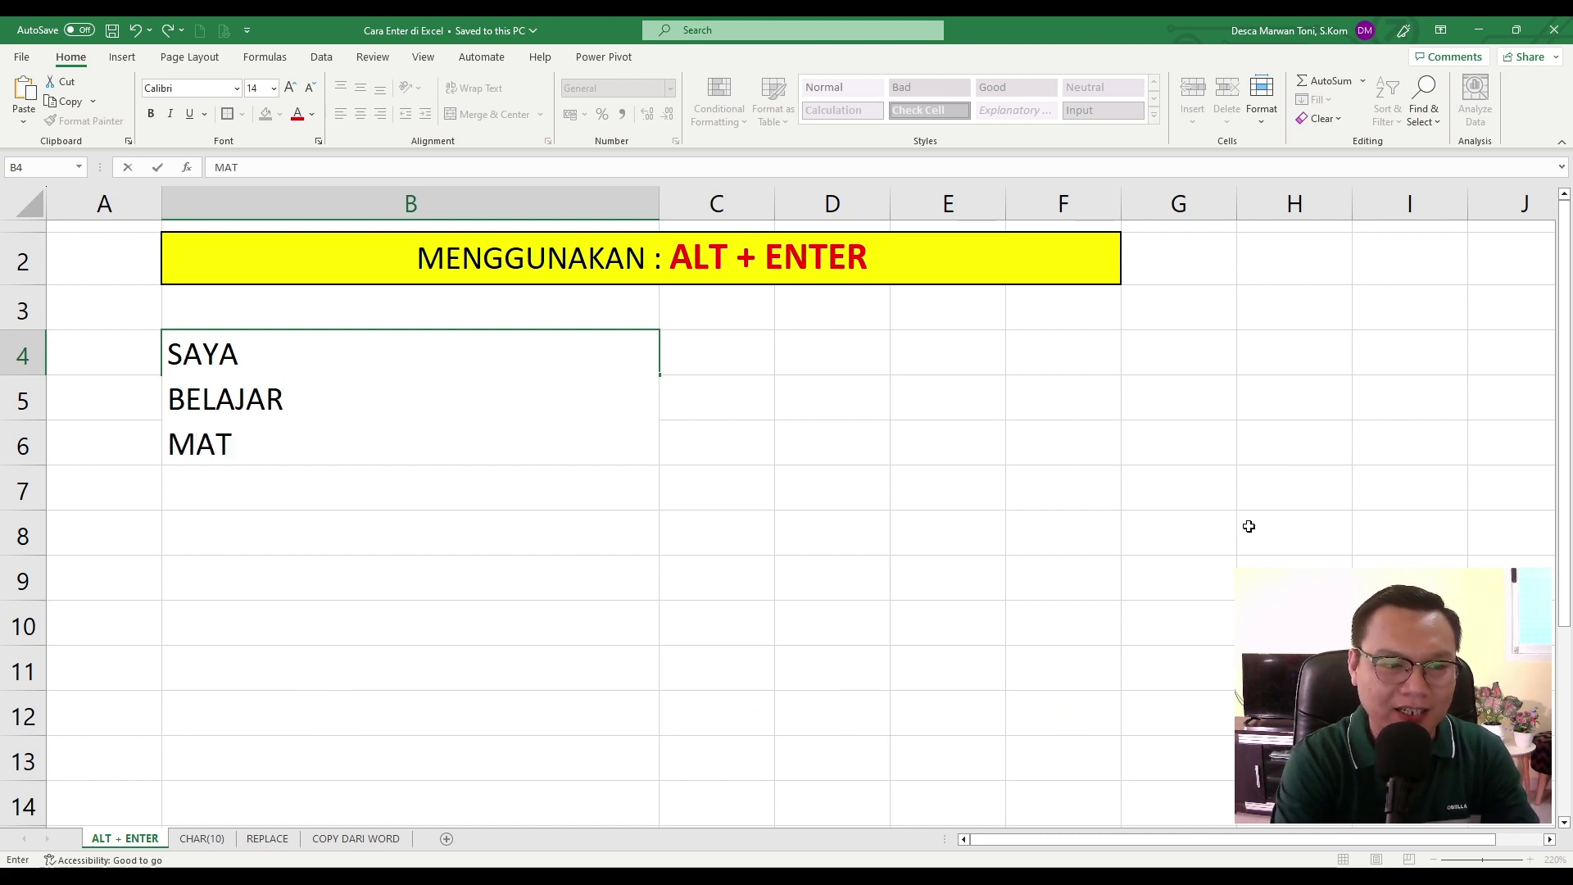
pyautogui.write('EMATIKA')
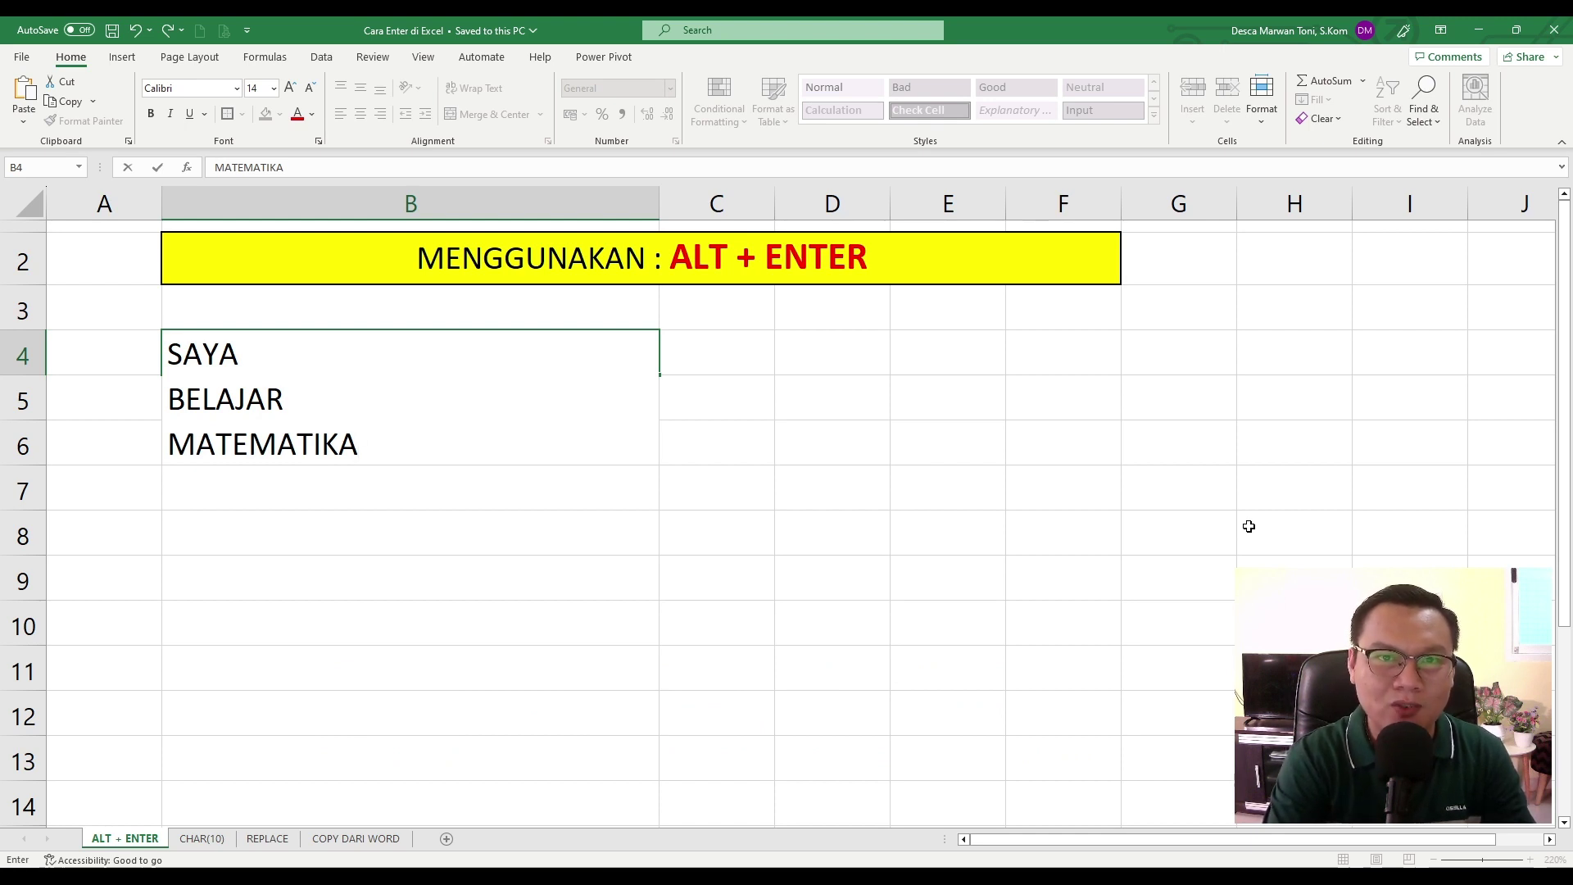
pyautogui.press('Return')
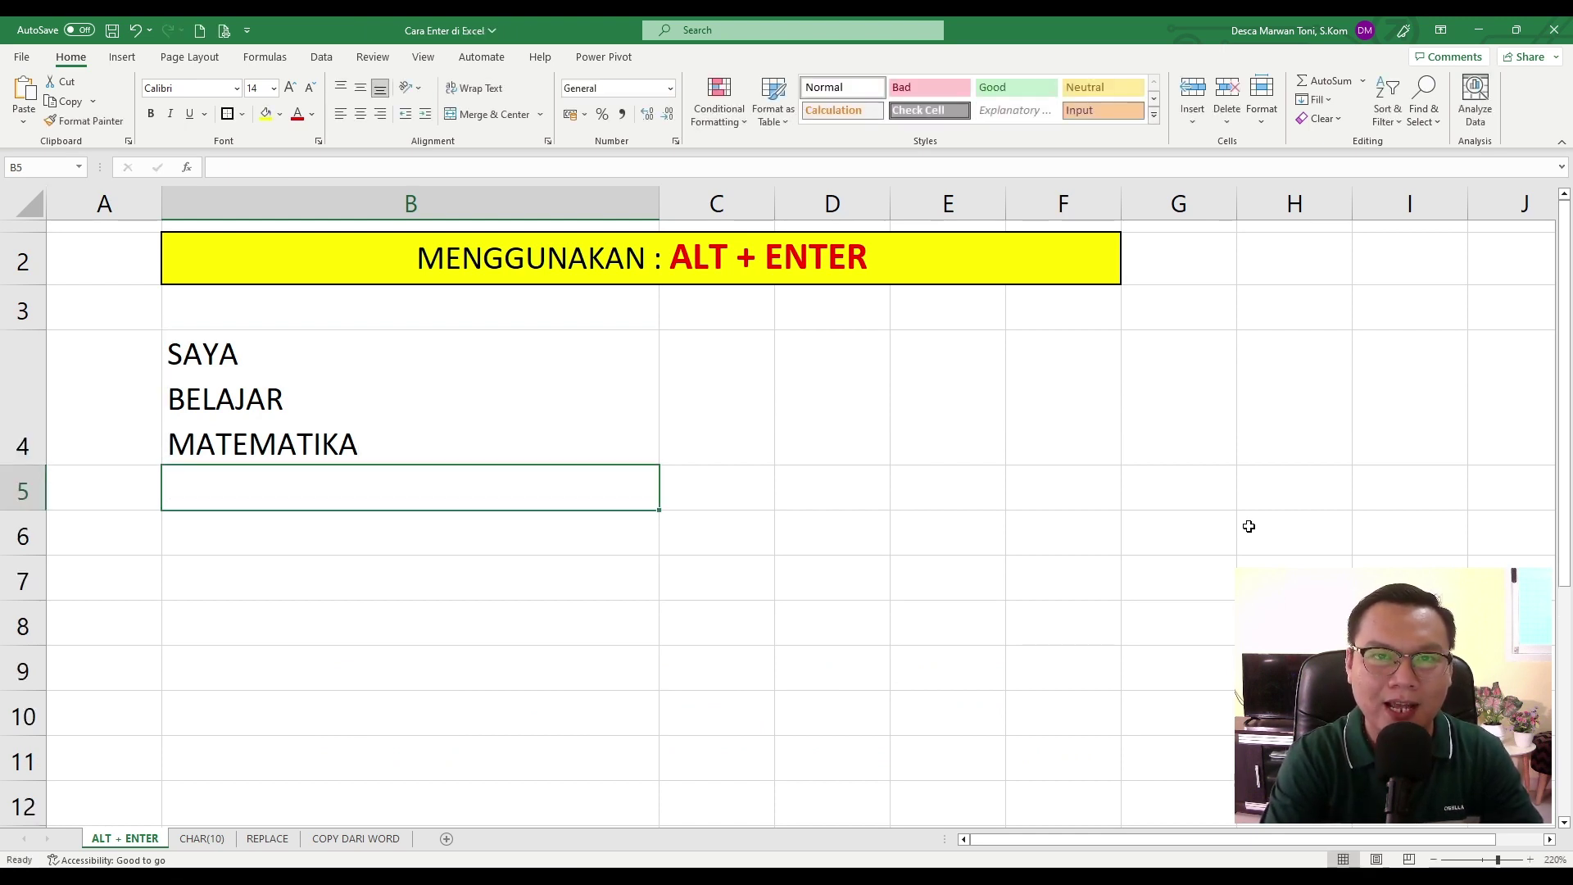
pyautogui.click(442, 381)
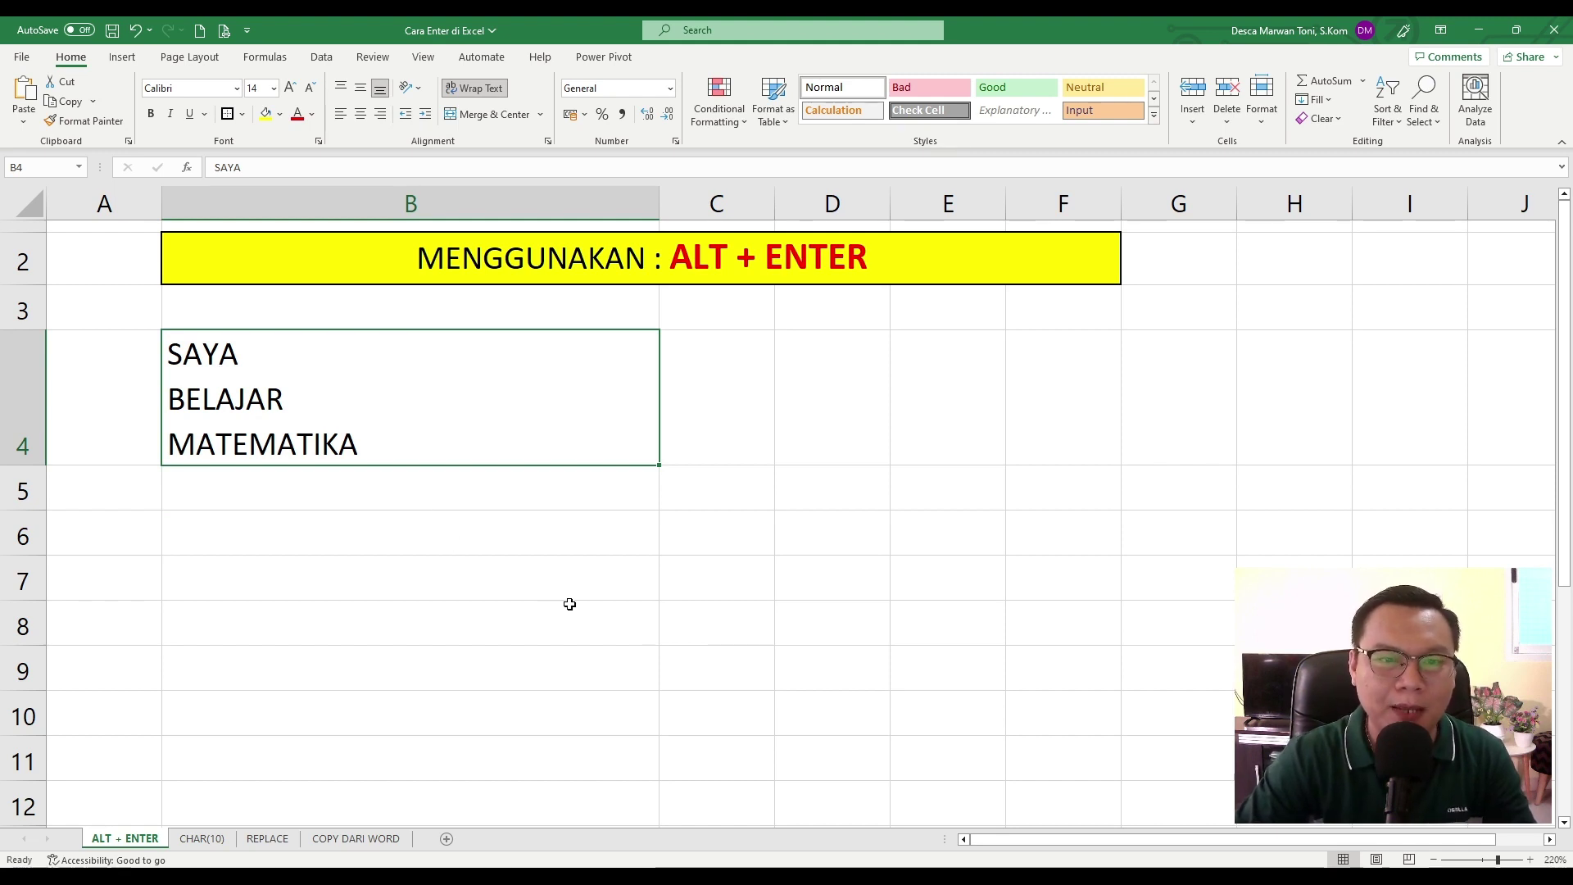
pyautogui.click(568, 532)
pyautogui.write('JL.')
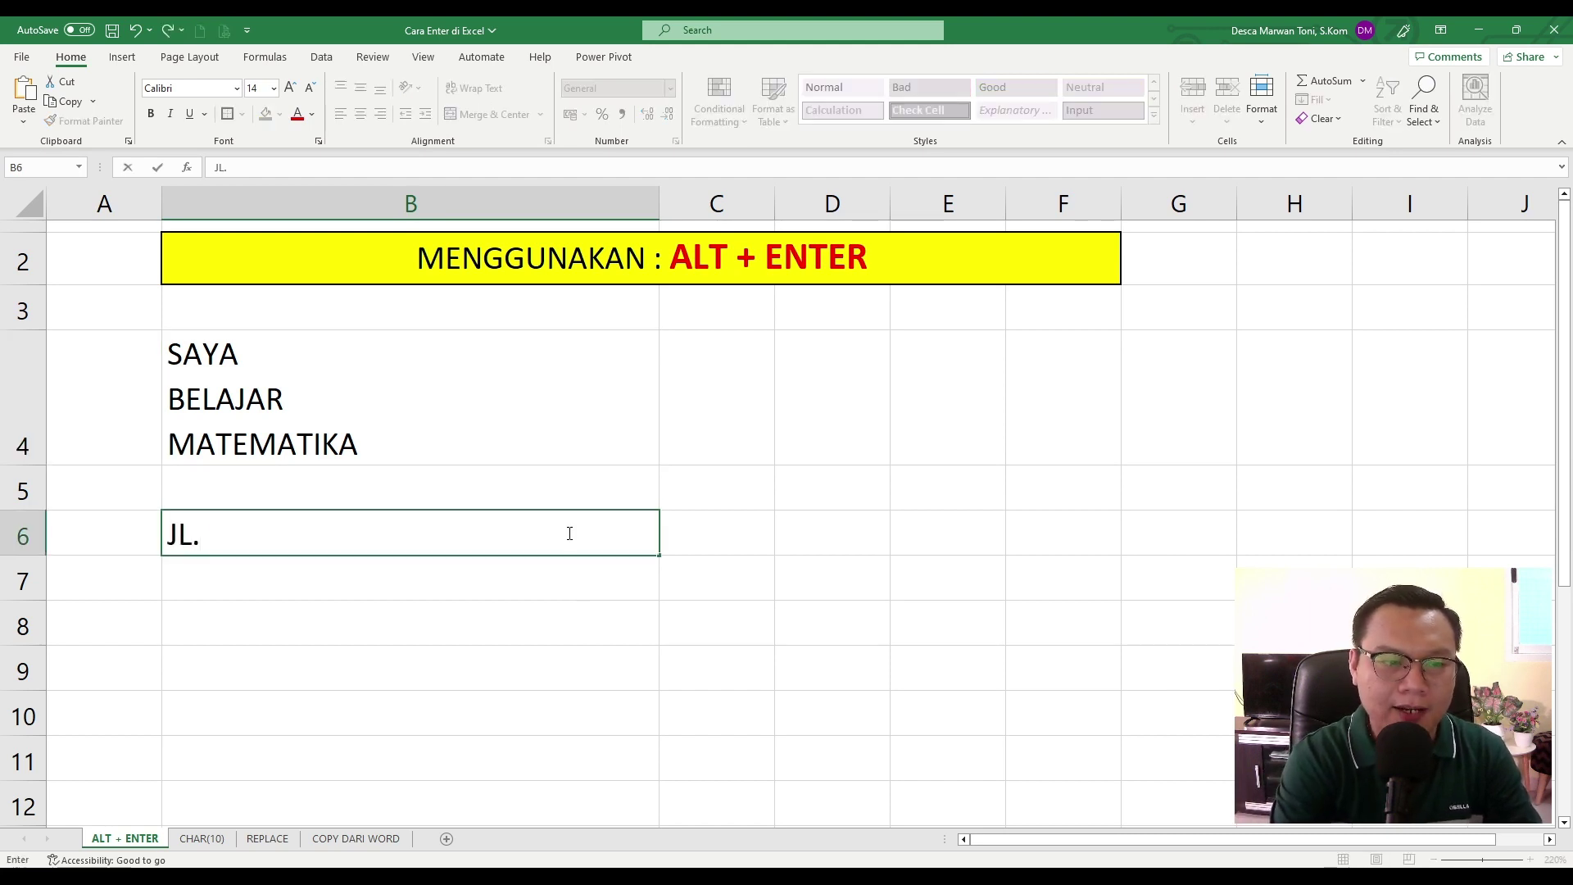
pyautogui.write(' AIR BABAT')
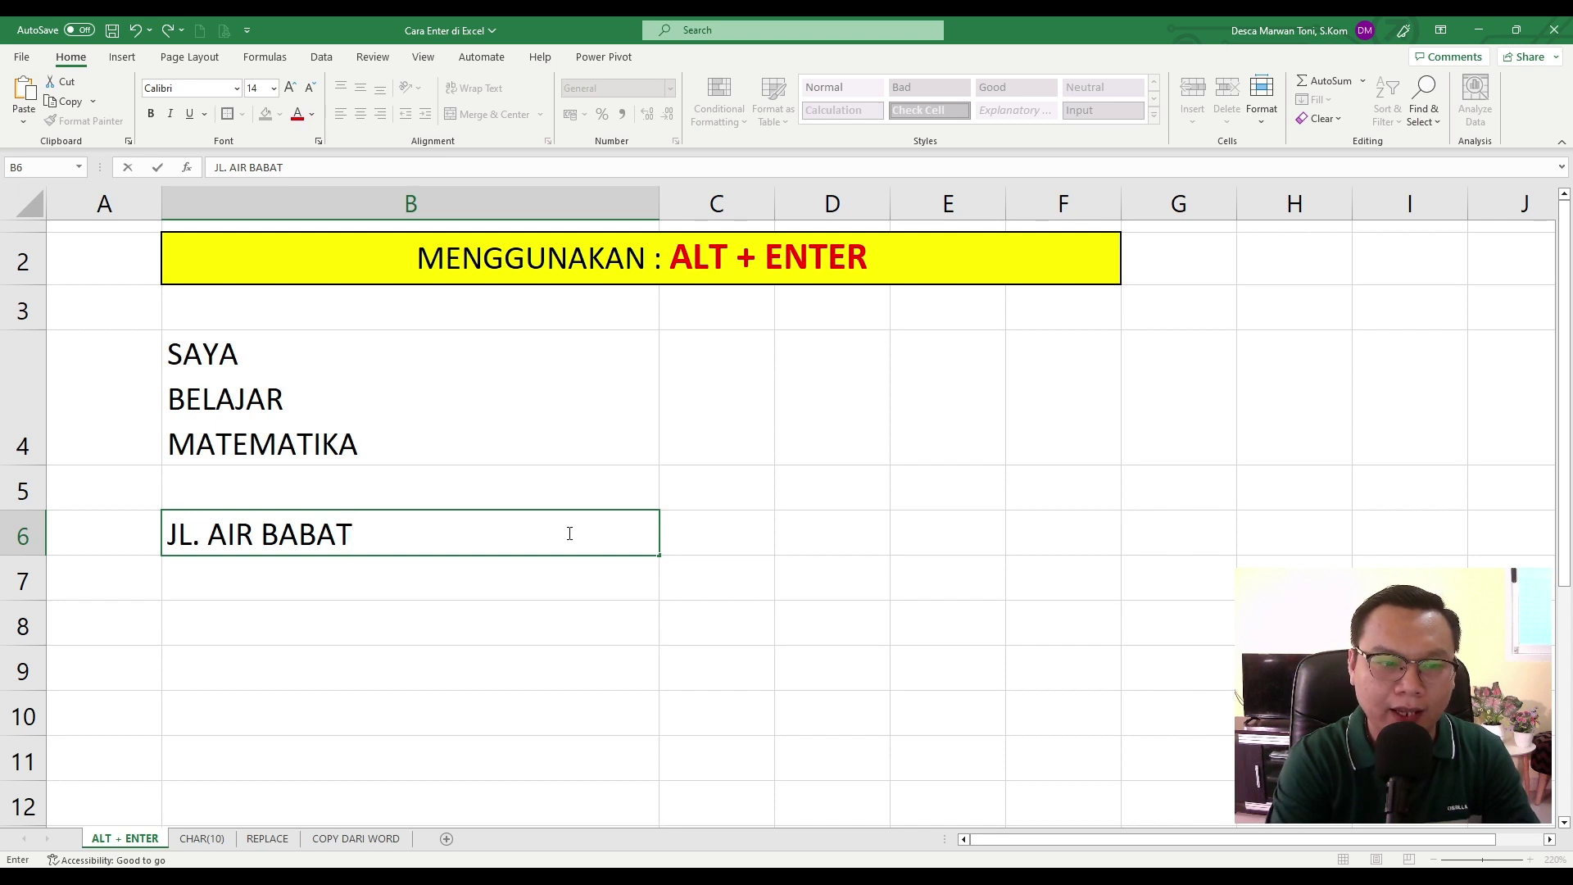
pyautogui.press('alt')
pyautogui.hotkey('alt', 'Return')
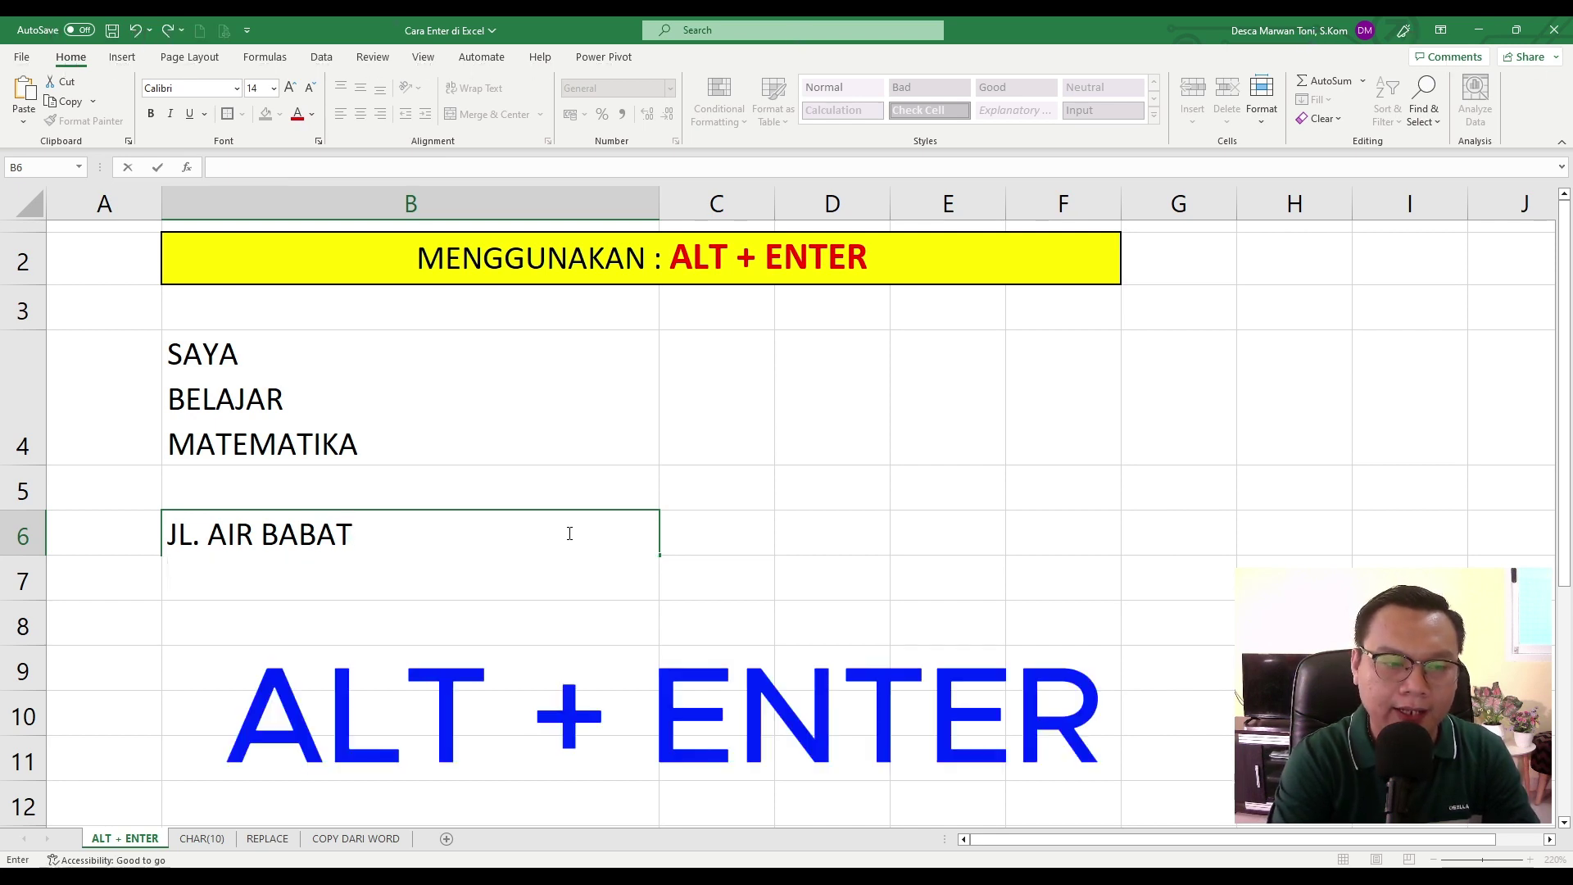
pyautogui.write('RT')
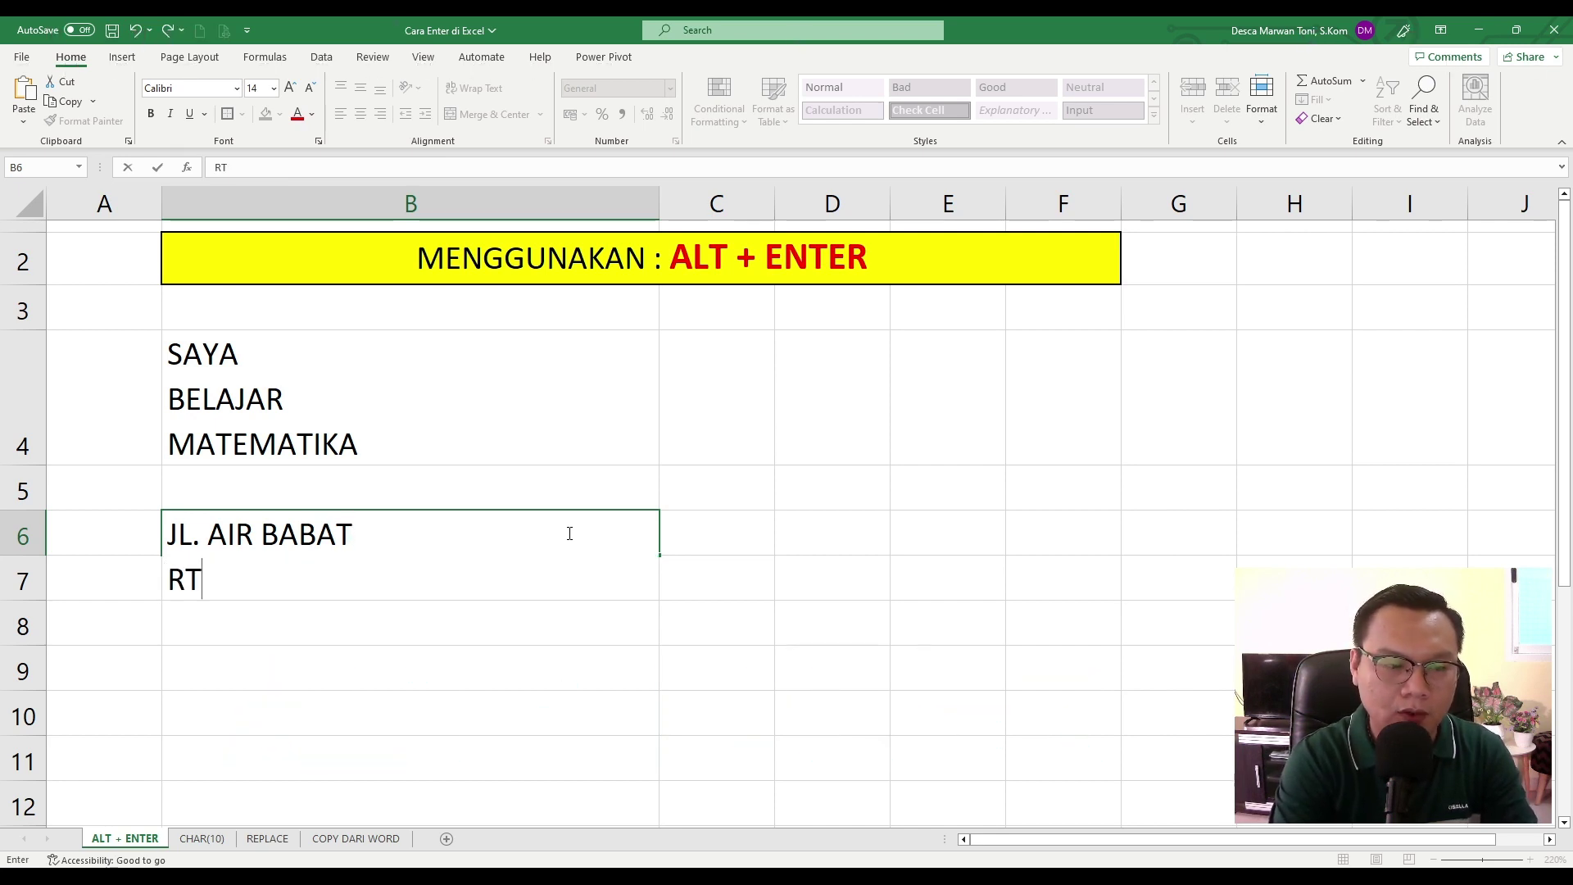
pyautogui.write(' 1 RW 1 NO 33')
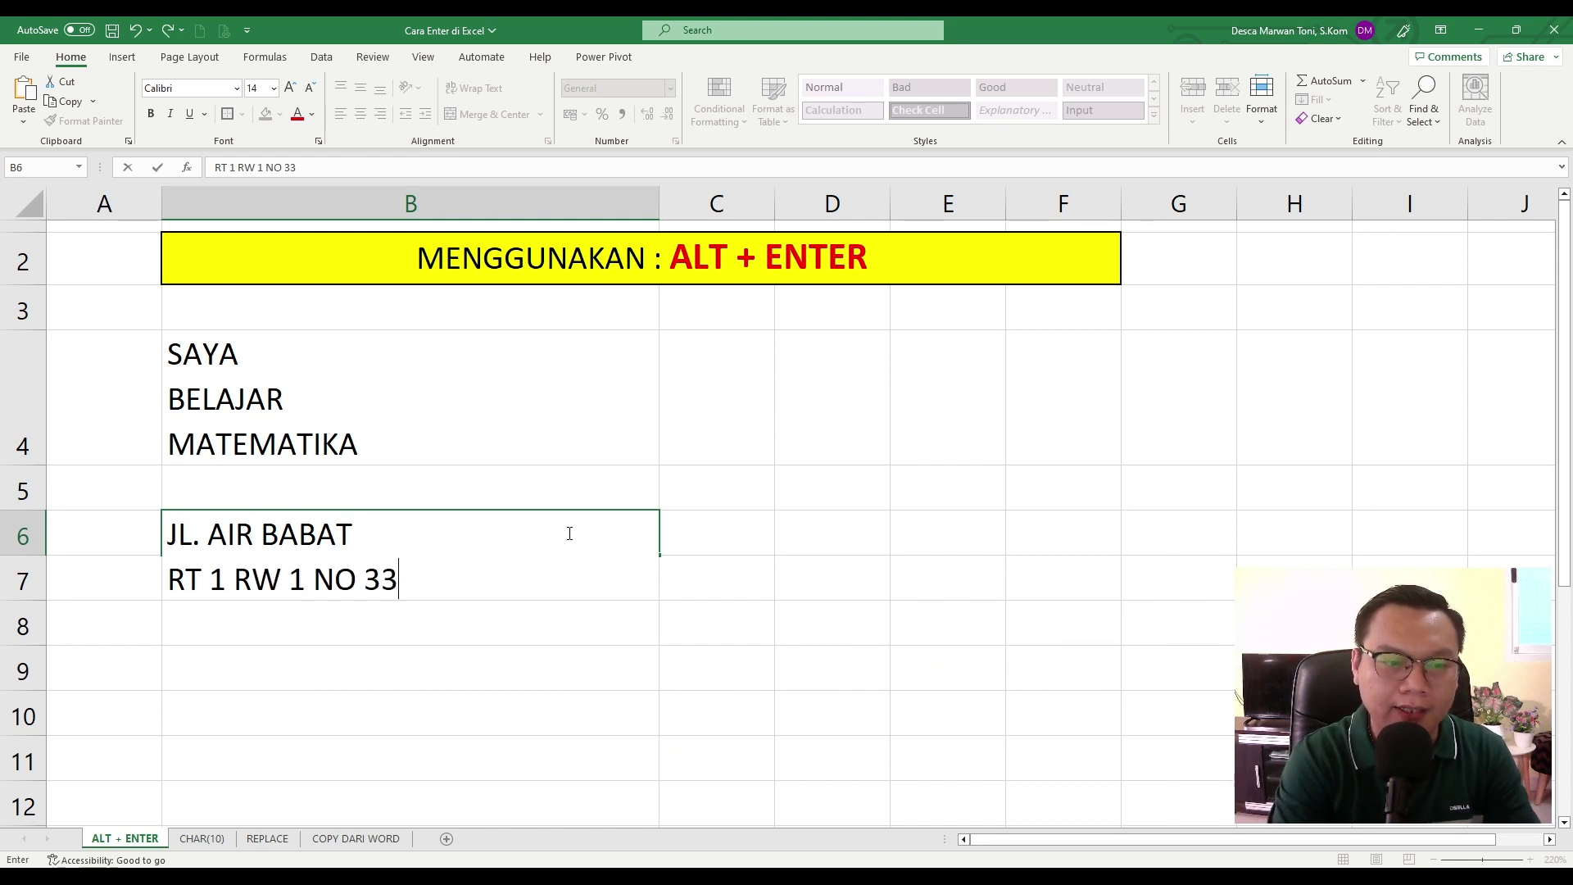
pyautogui.hotkey('alt', 'Return')
# - Add KEL. DUSUN BESAR, KEC. CEMPAKA PUTIH and KOTA BOGOR as further B6 lines, then open the CHAR(10) sheet
pyautogui.write('KEL. DUSUN BESAR')
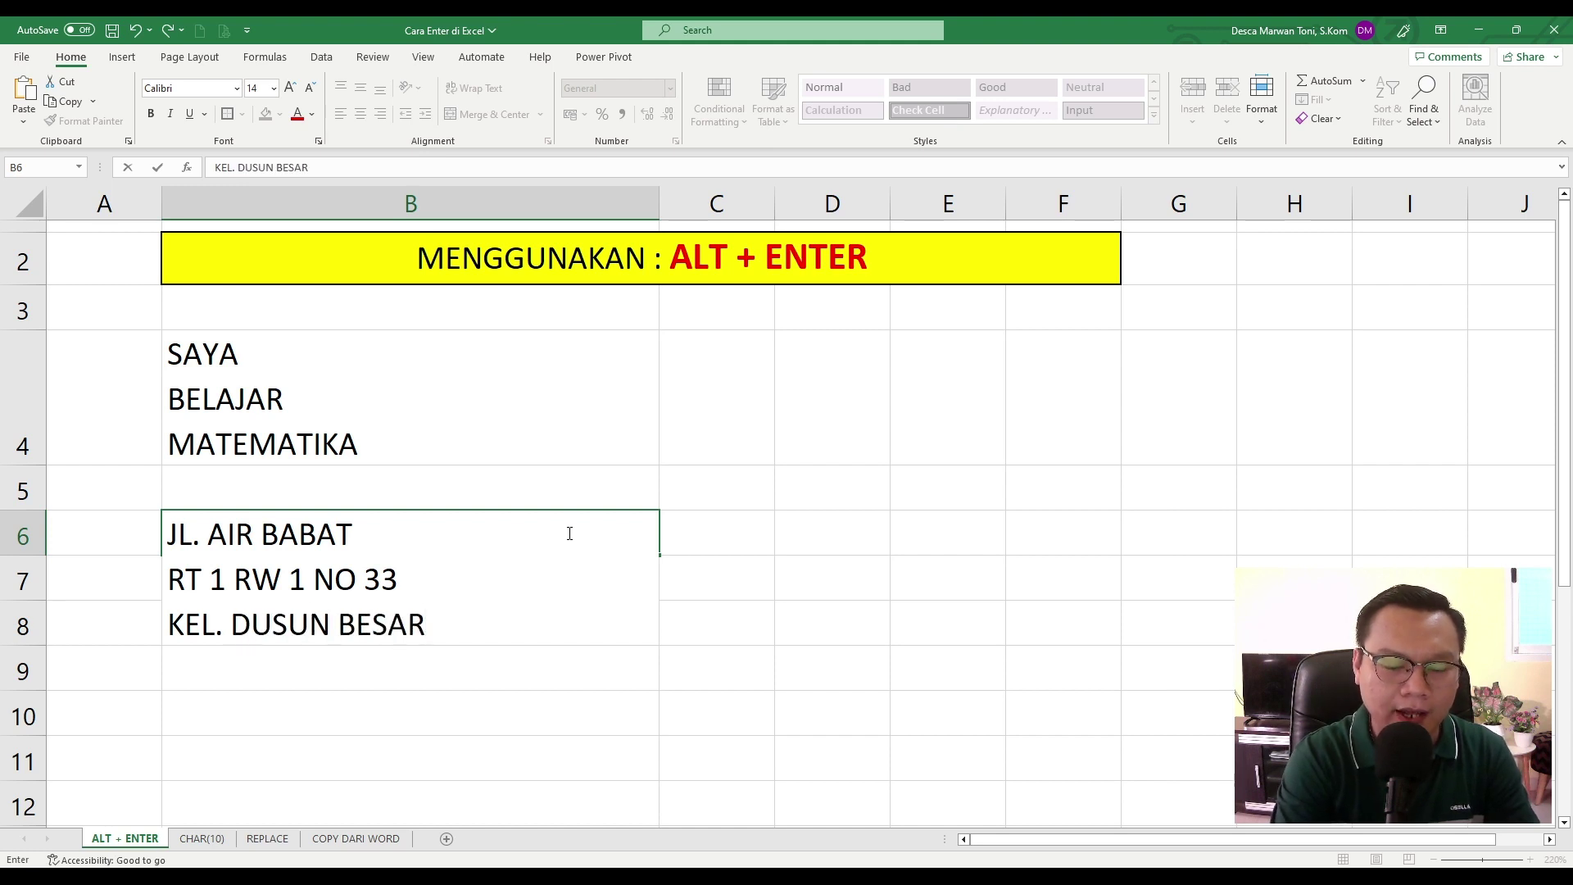
pyautogui.hotkey('alt', 'Return')
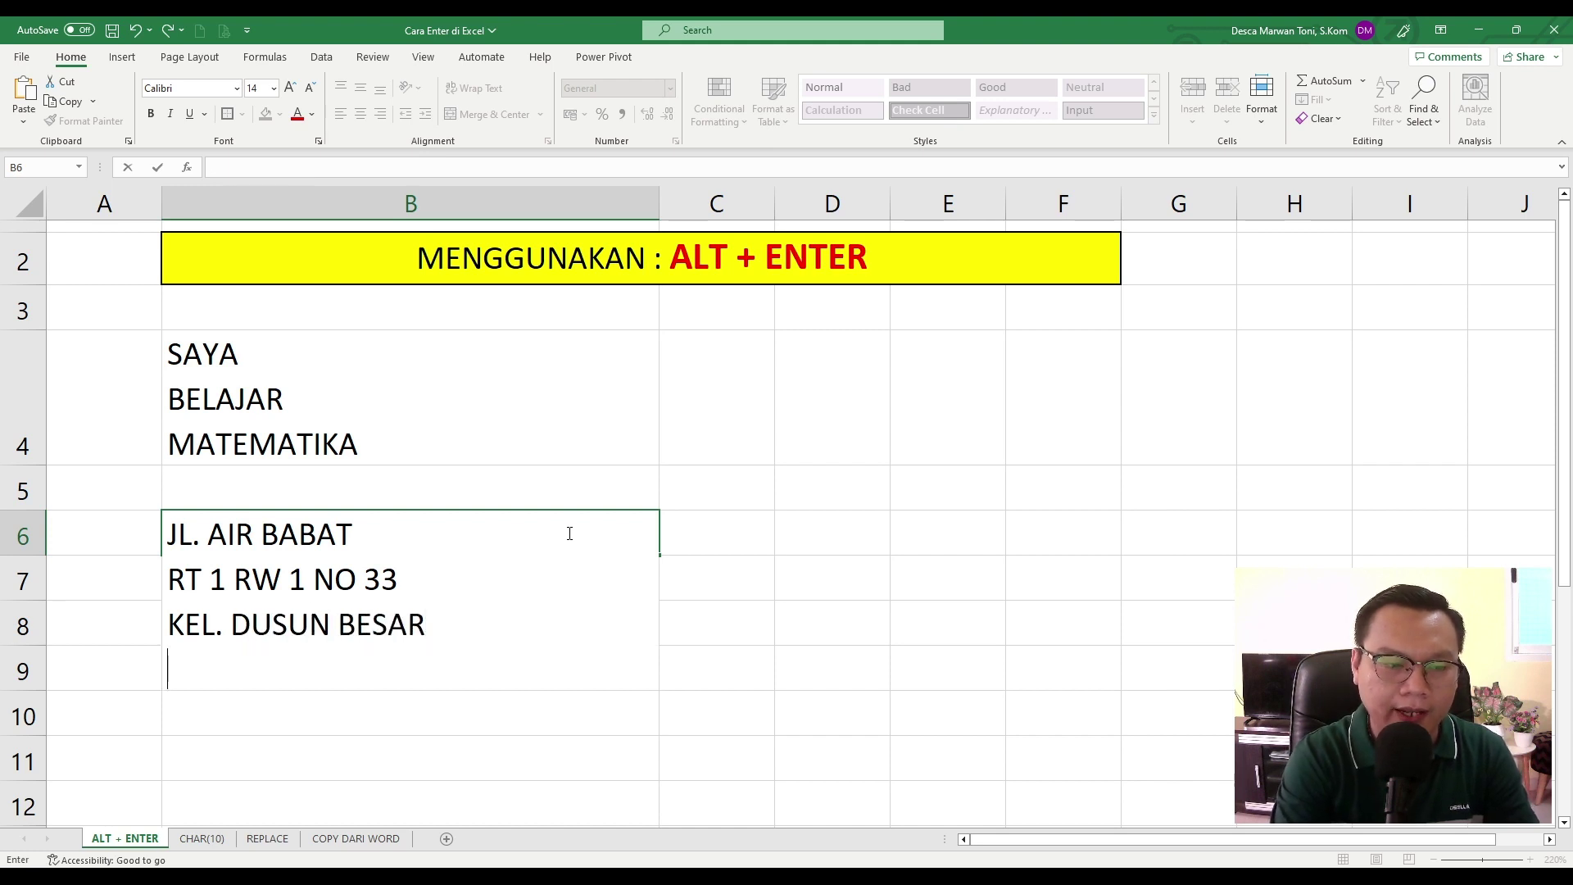
pyautogui.write('KEC. CEMPAKA PUTIH')
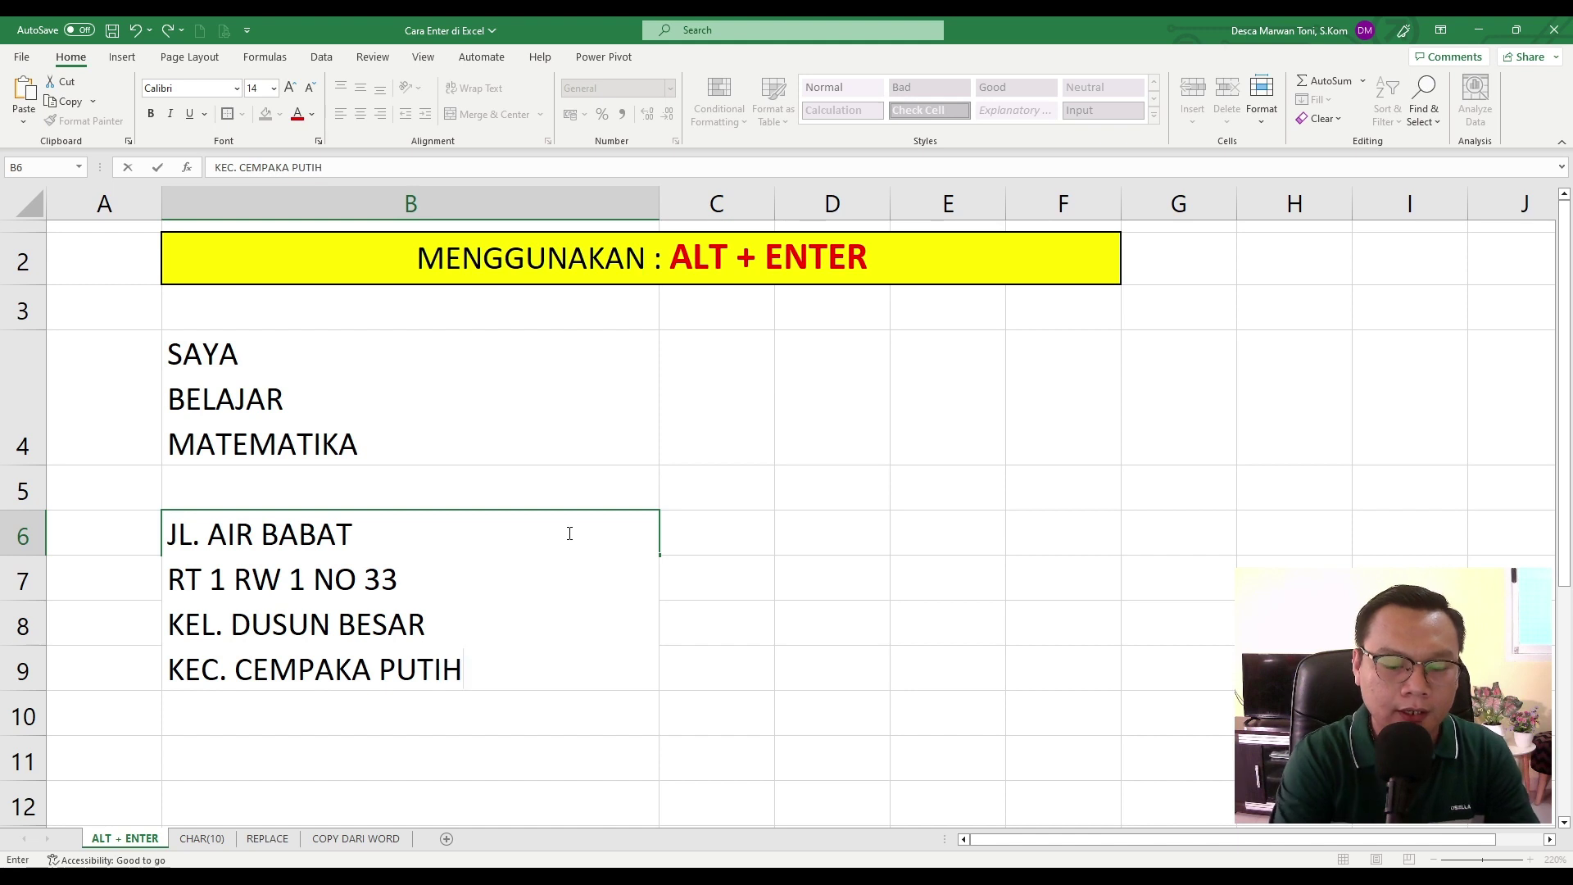
pyautogui.hotkey('alt', 'Return')
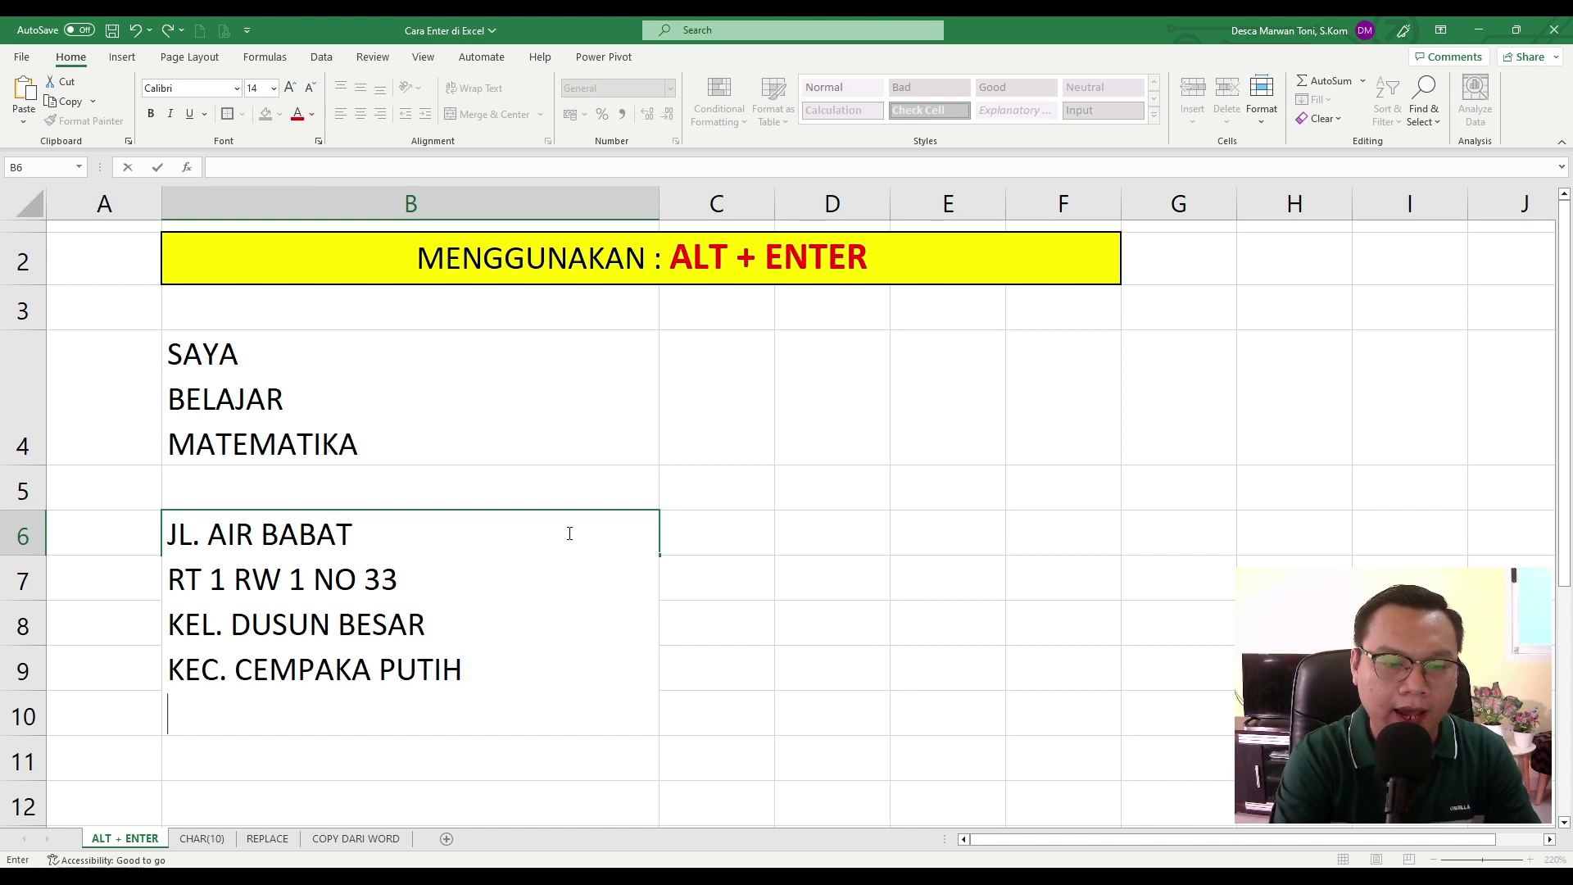
pyautogui.write('KOTA BOGOR')
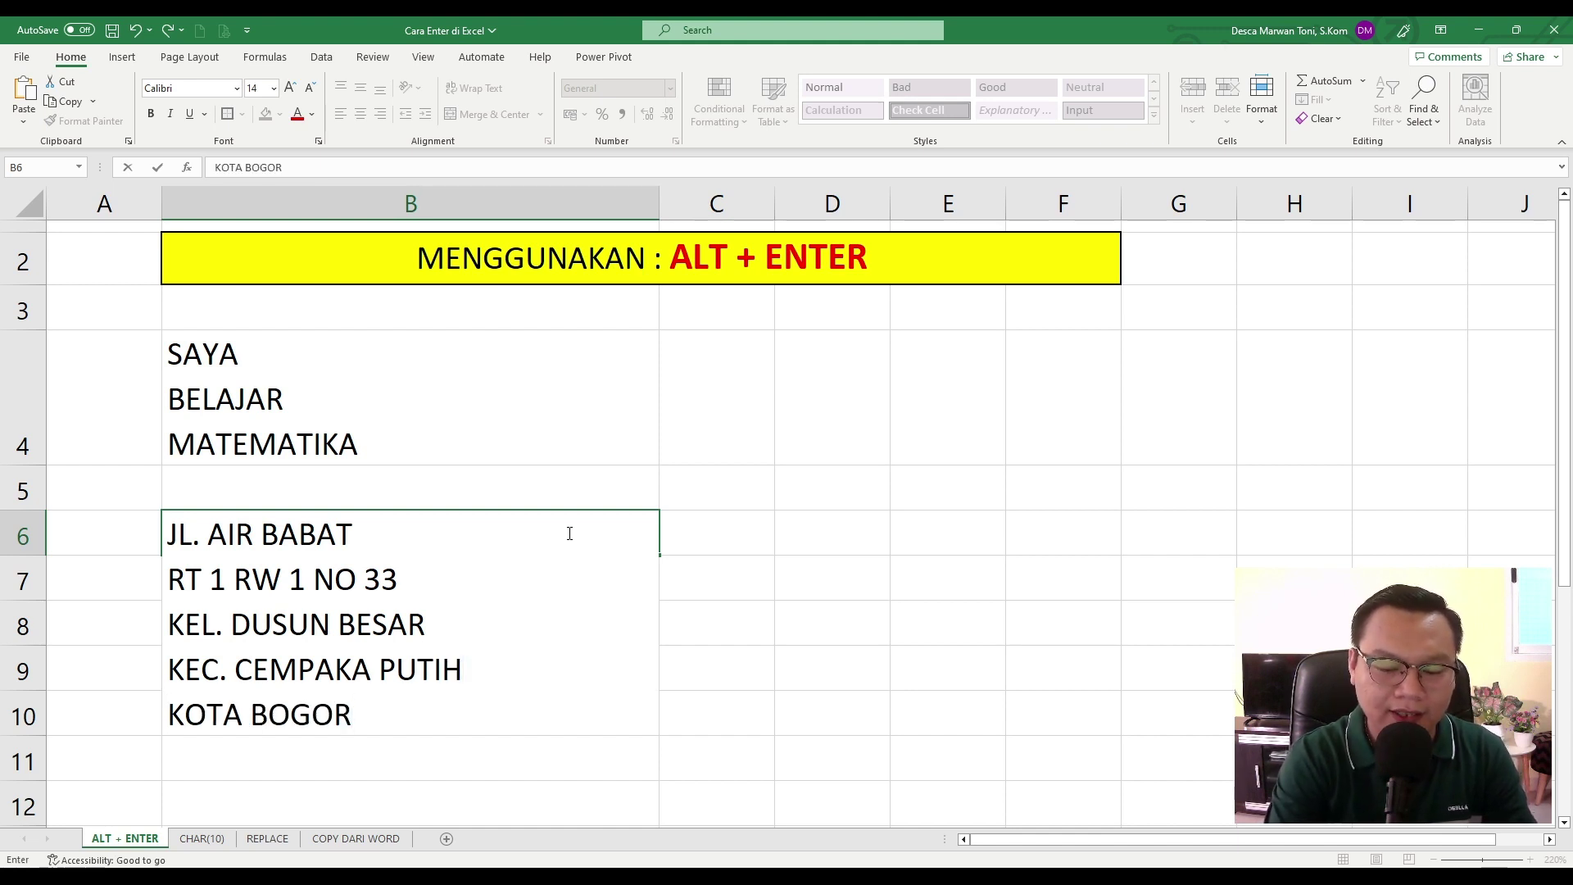
pyautogui.press('Return')
pyautogui.click(568, 532)
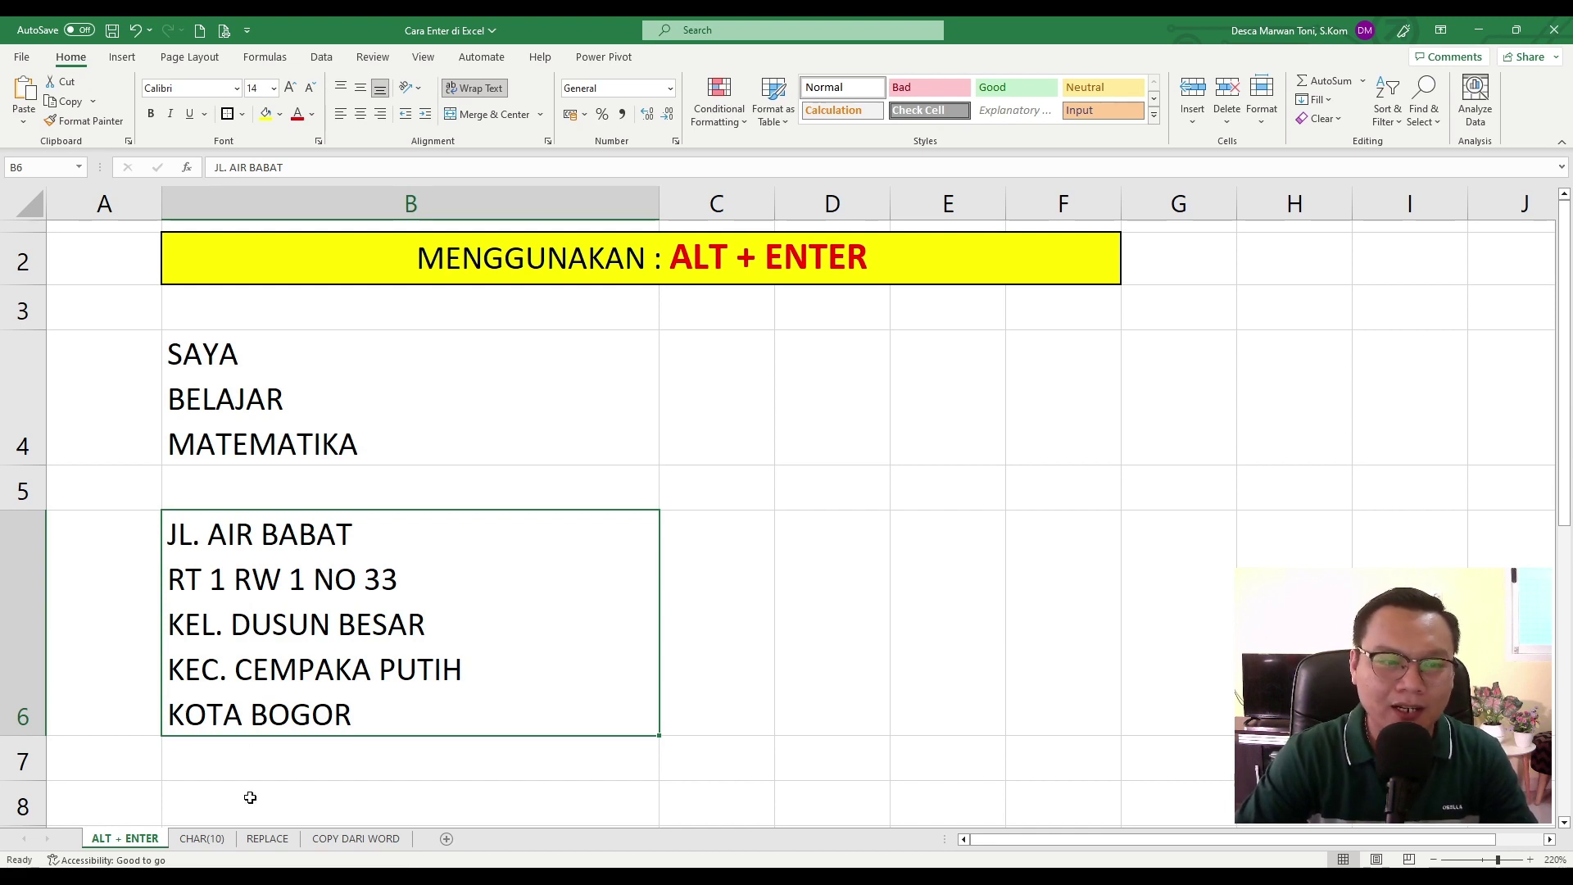
pyautogui.click(202, 838)
# - Start a formula in C4 that joins B4 with CHAR(10)
pyautogui.click(494, 610)
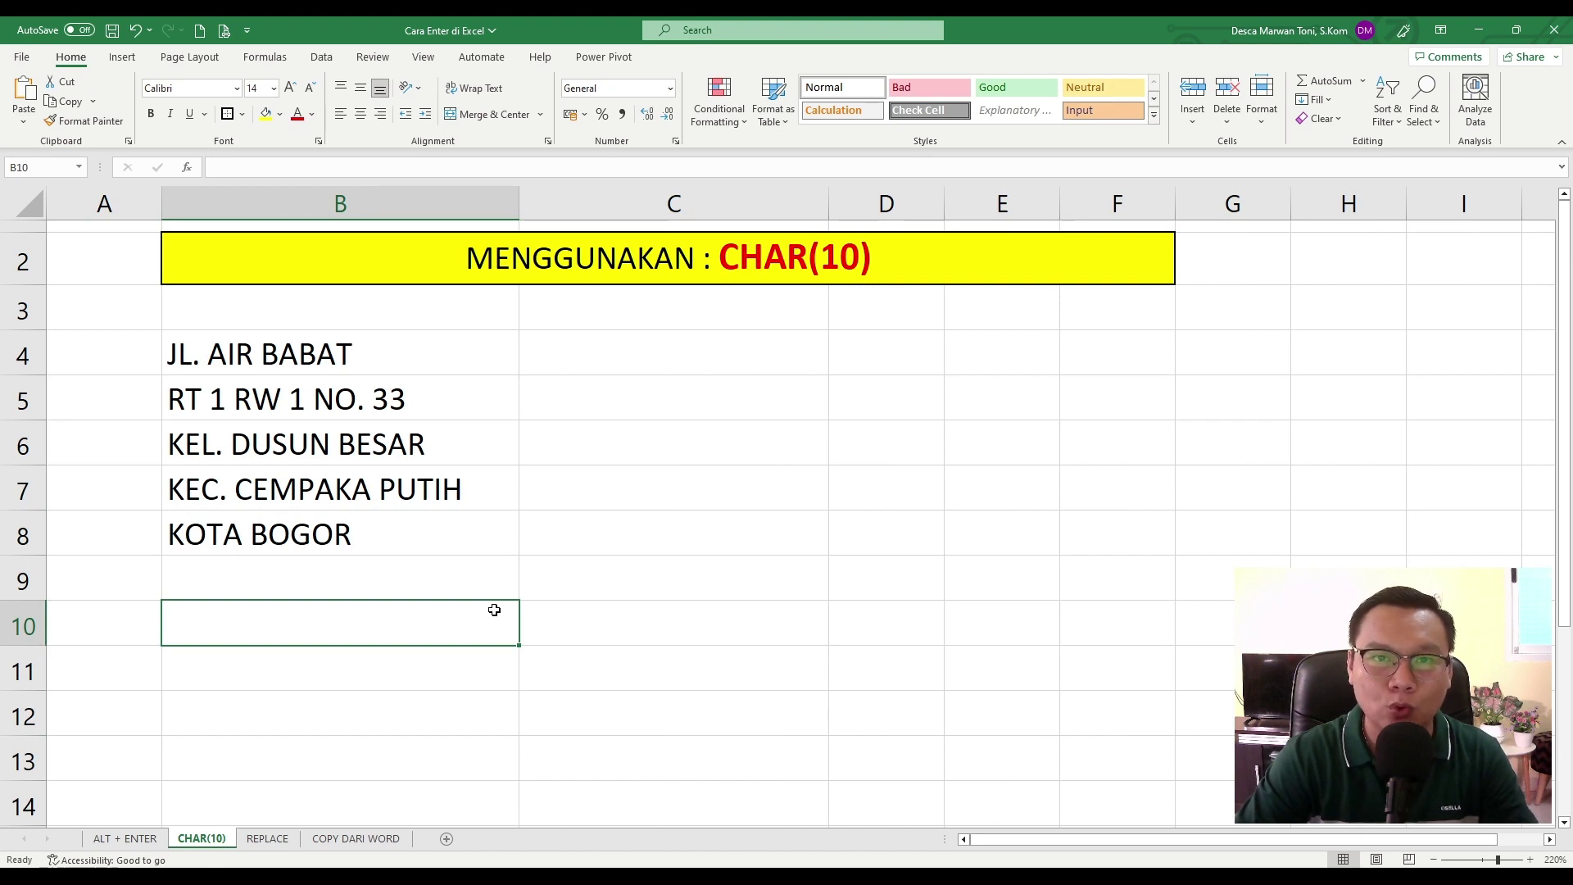
pyautogui.click(818, 368)
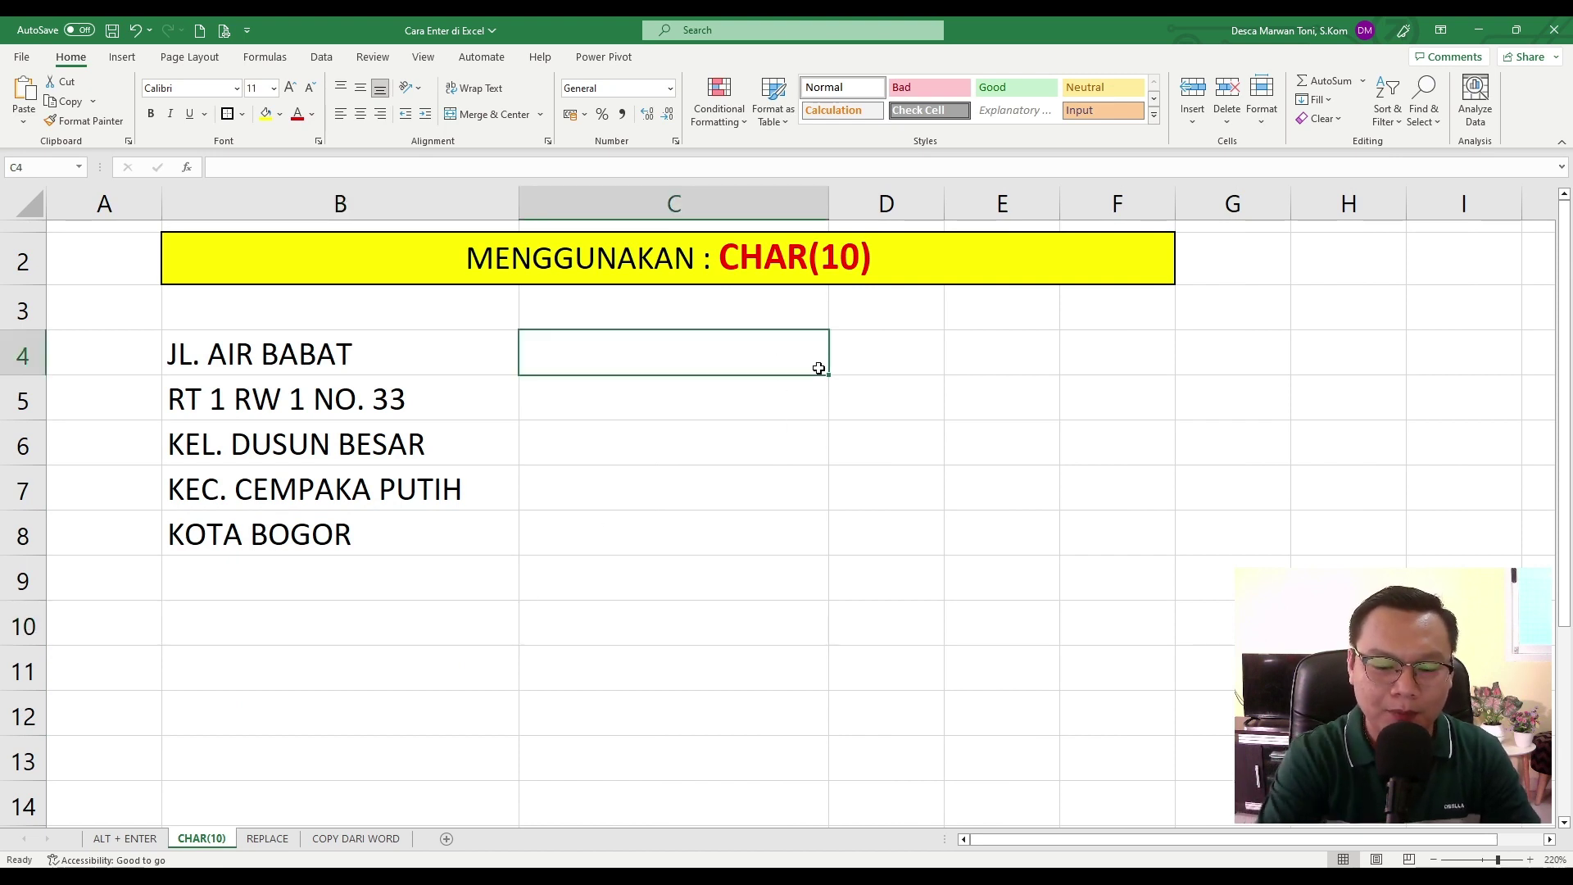
pyautogui.moveTo(351, 365); pyautogui.dragTo(353, 535)
pyautogui.click(658, 350)
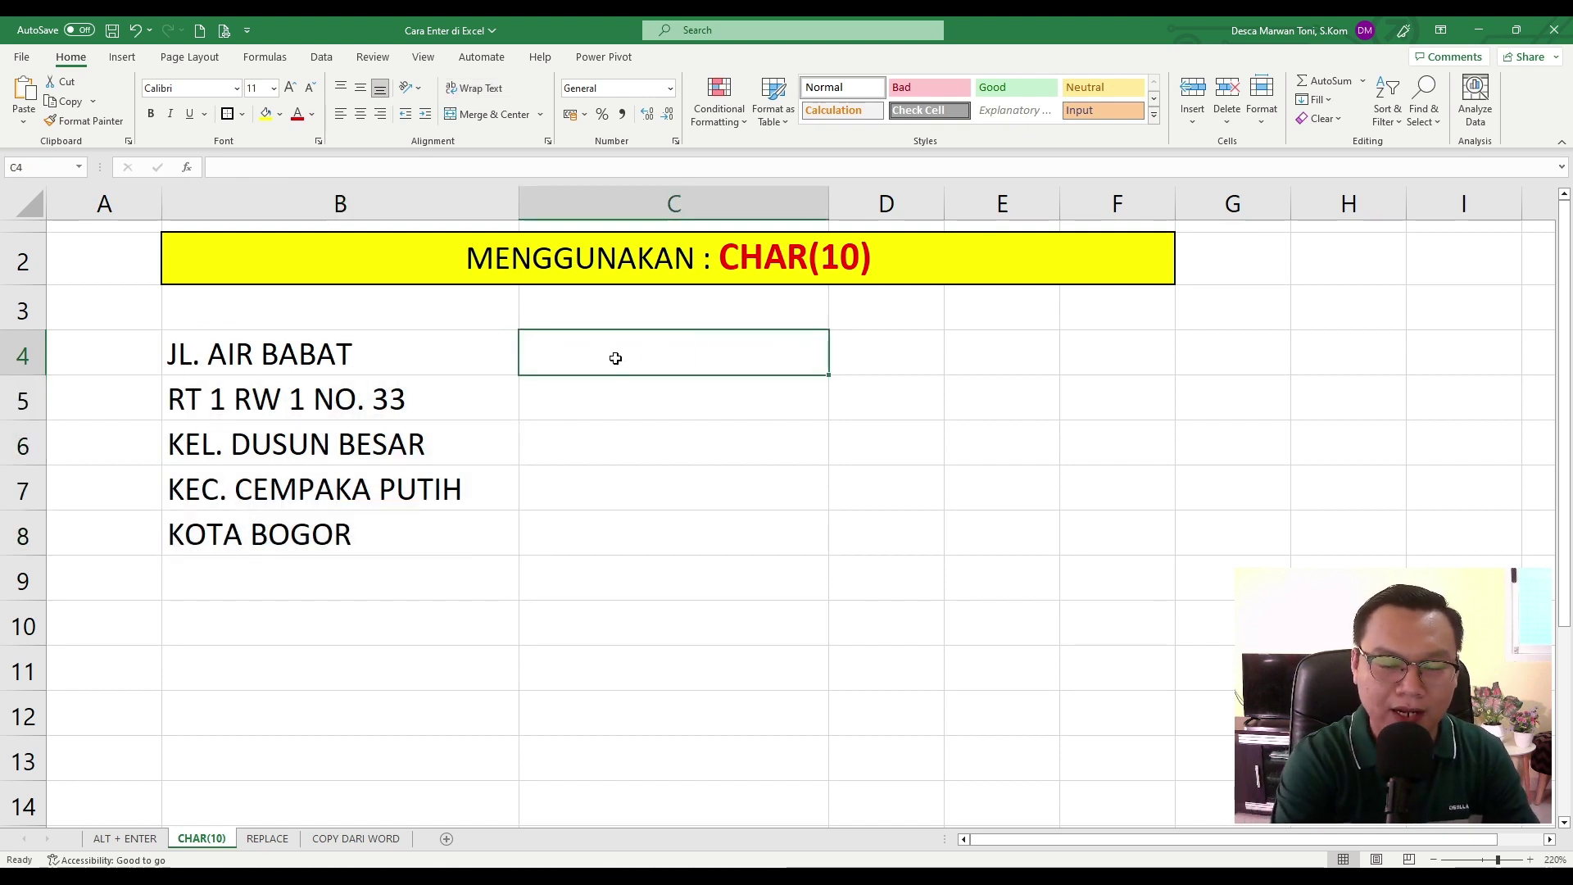
pyautogui.write('=')
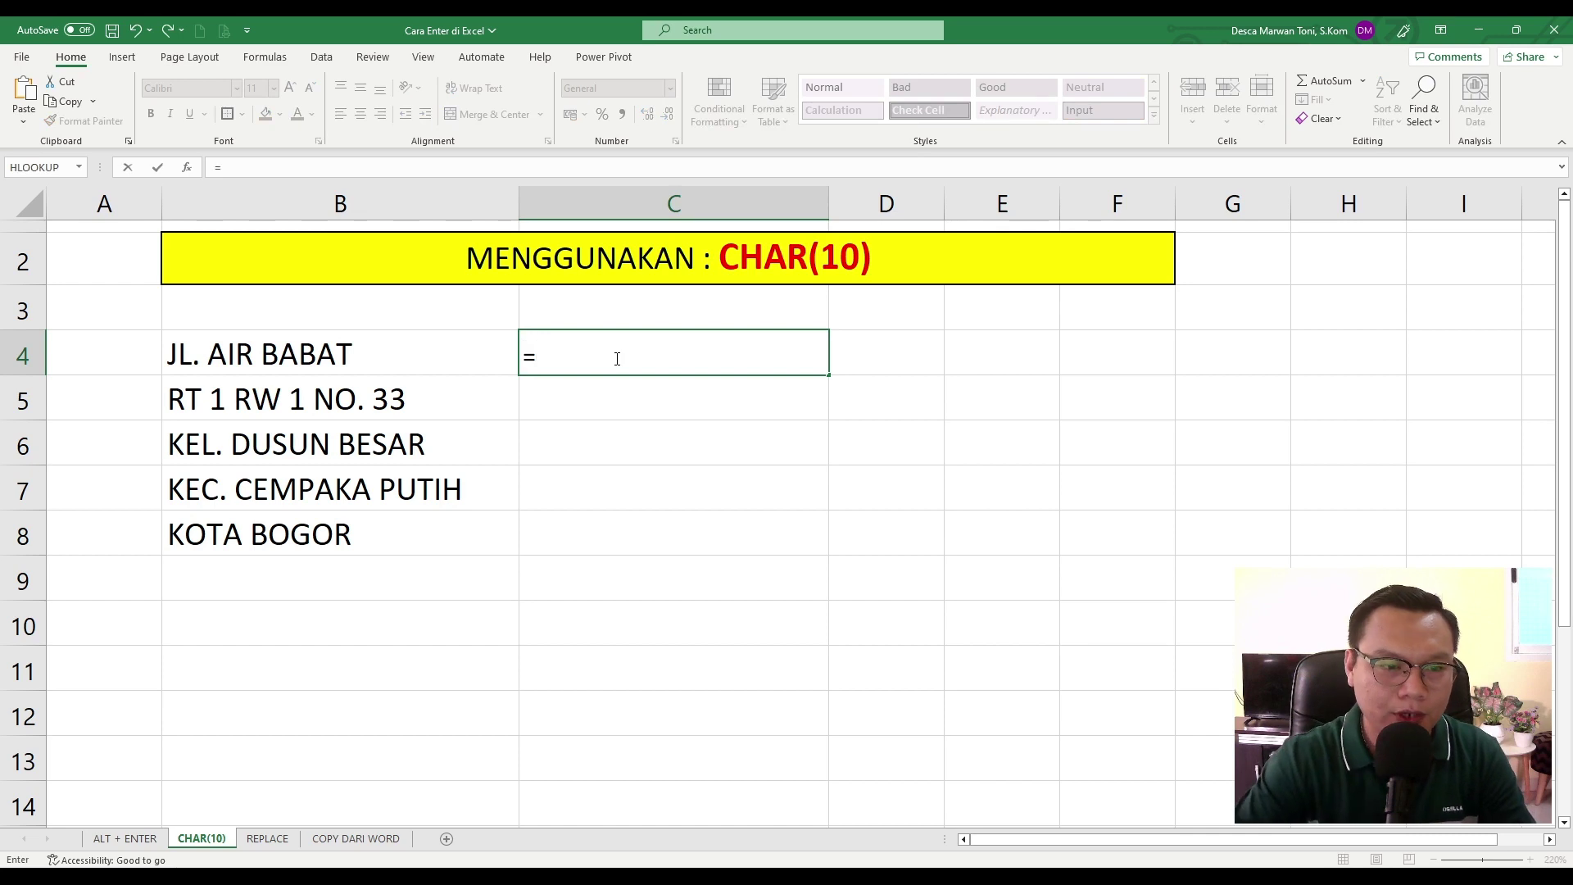
pyautogui.click(352, 352)
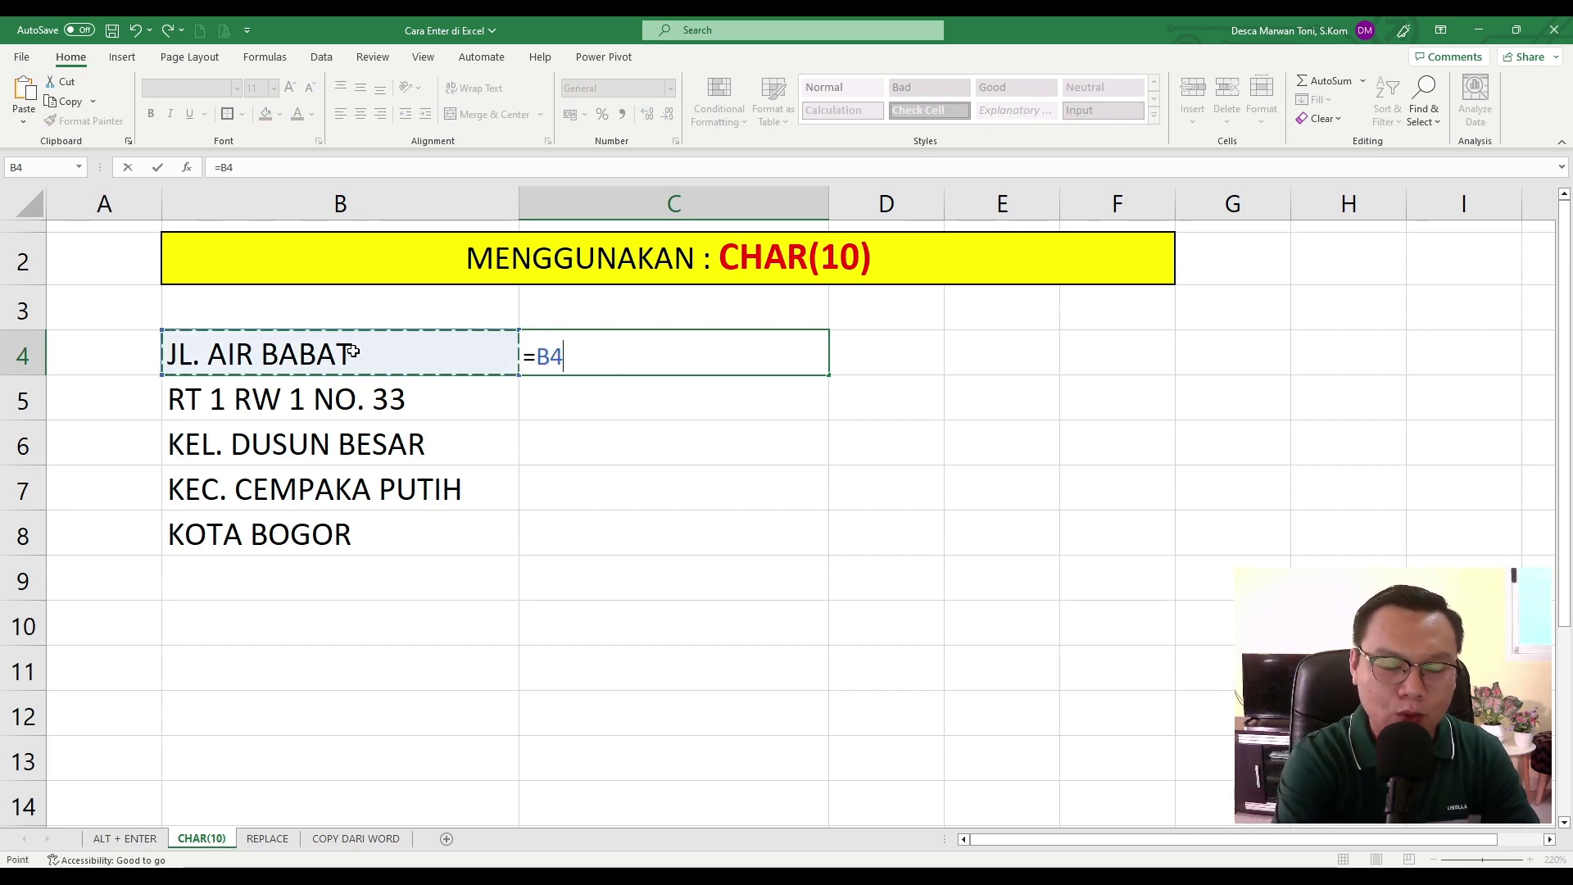
pyautogui.write('&C')
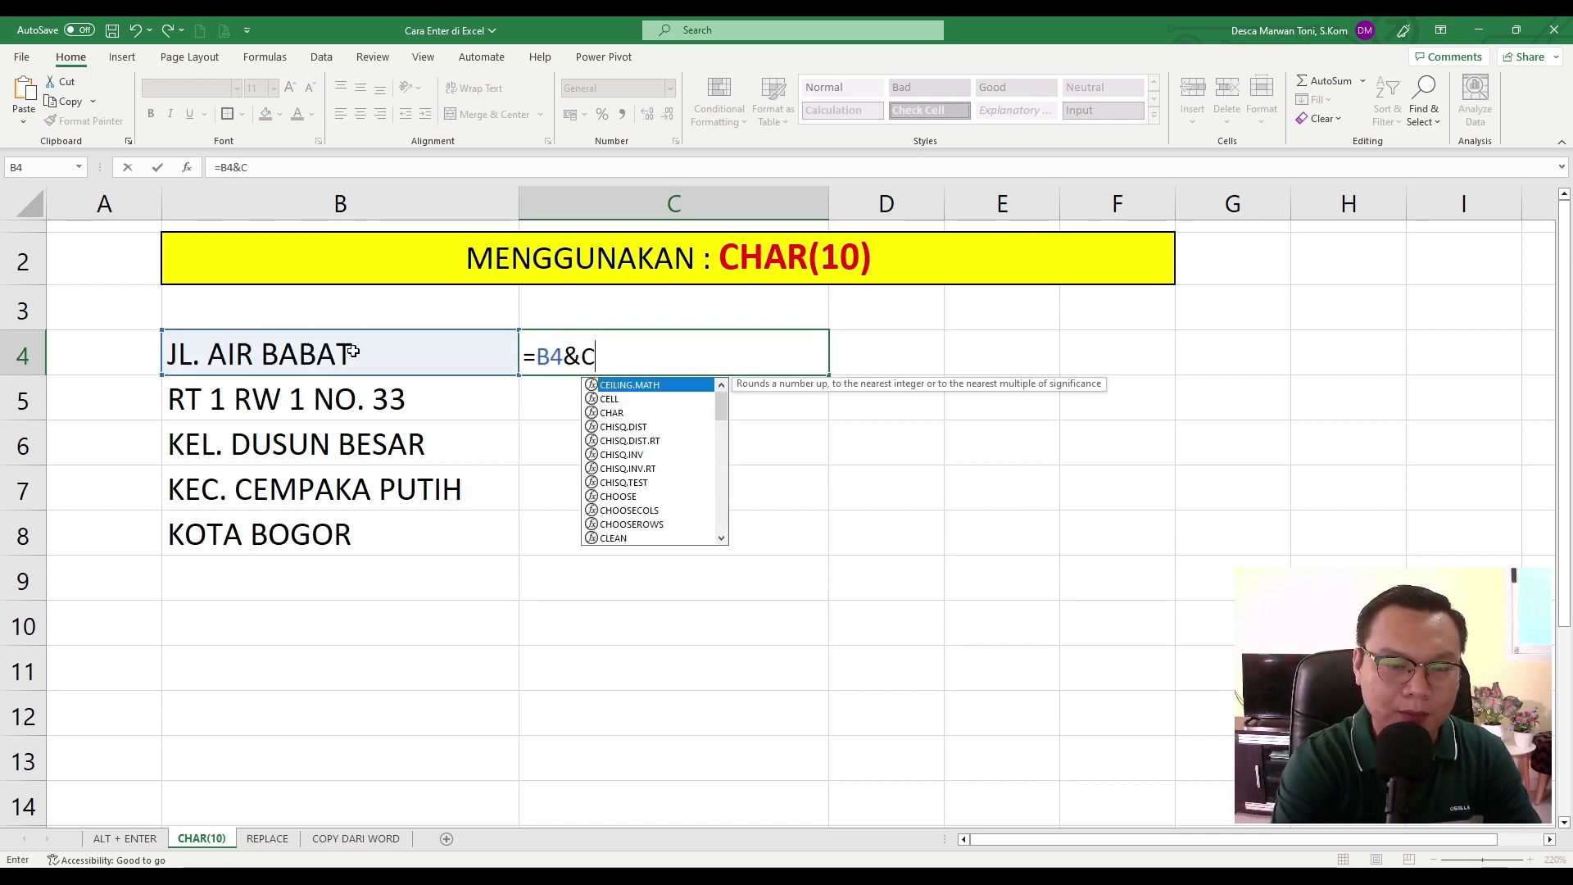
pyautogui.write('HAR(1')
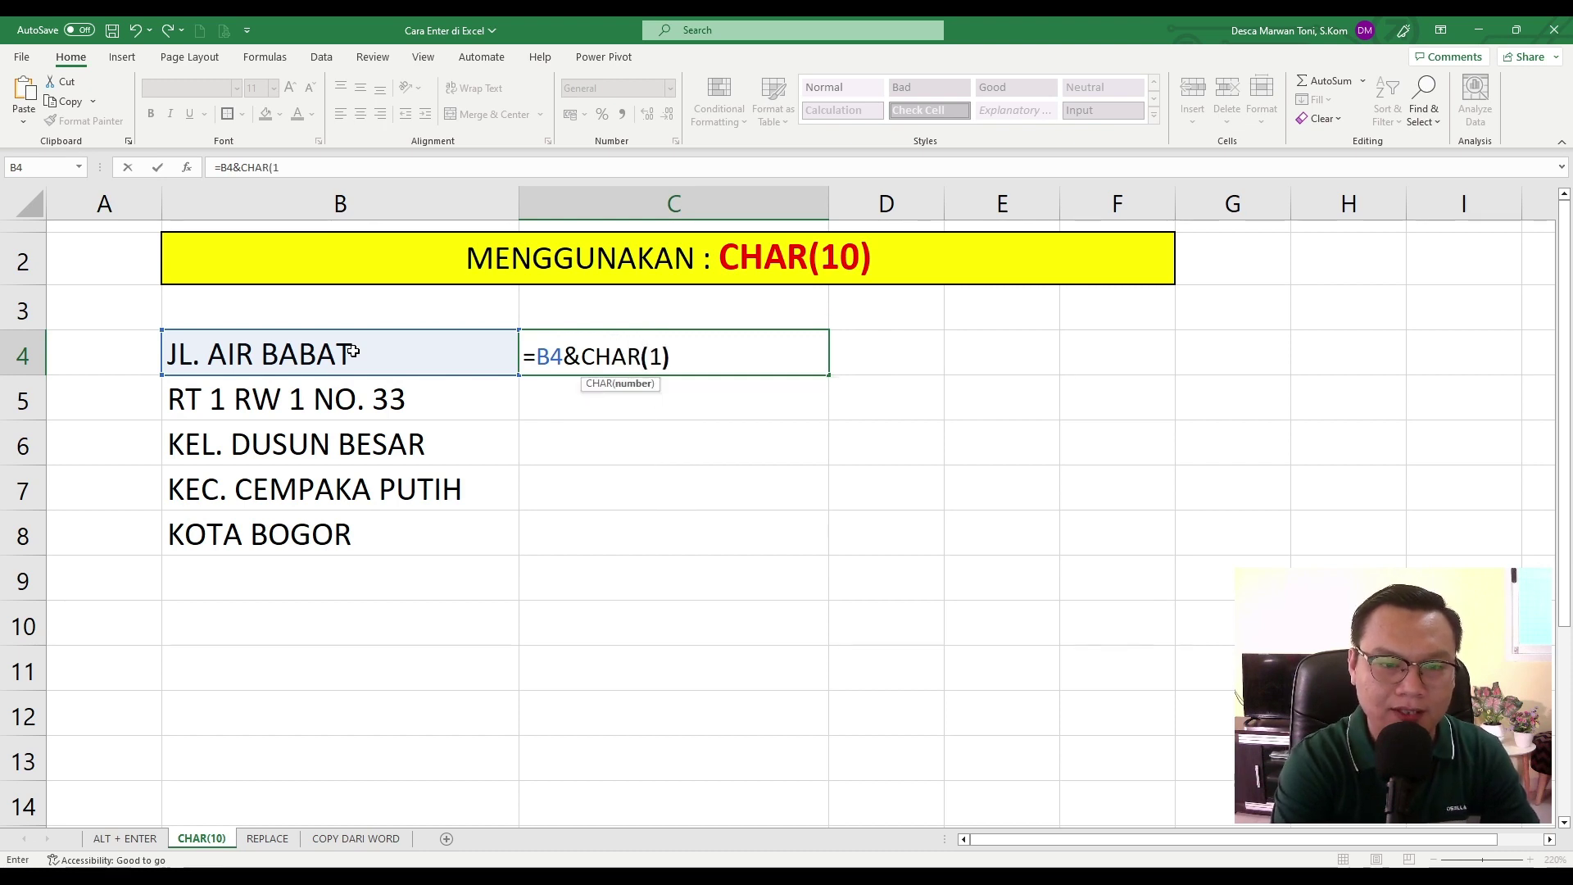
pyautogui.write('0)')
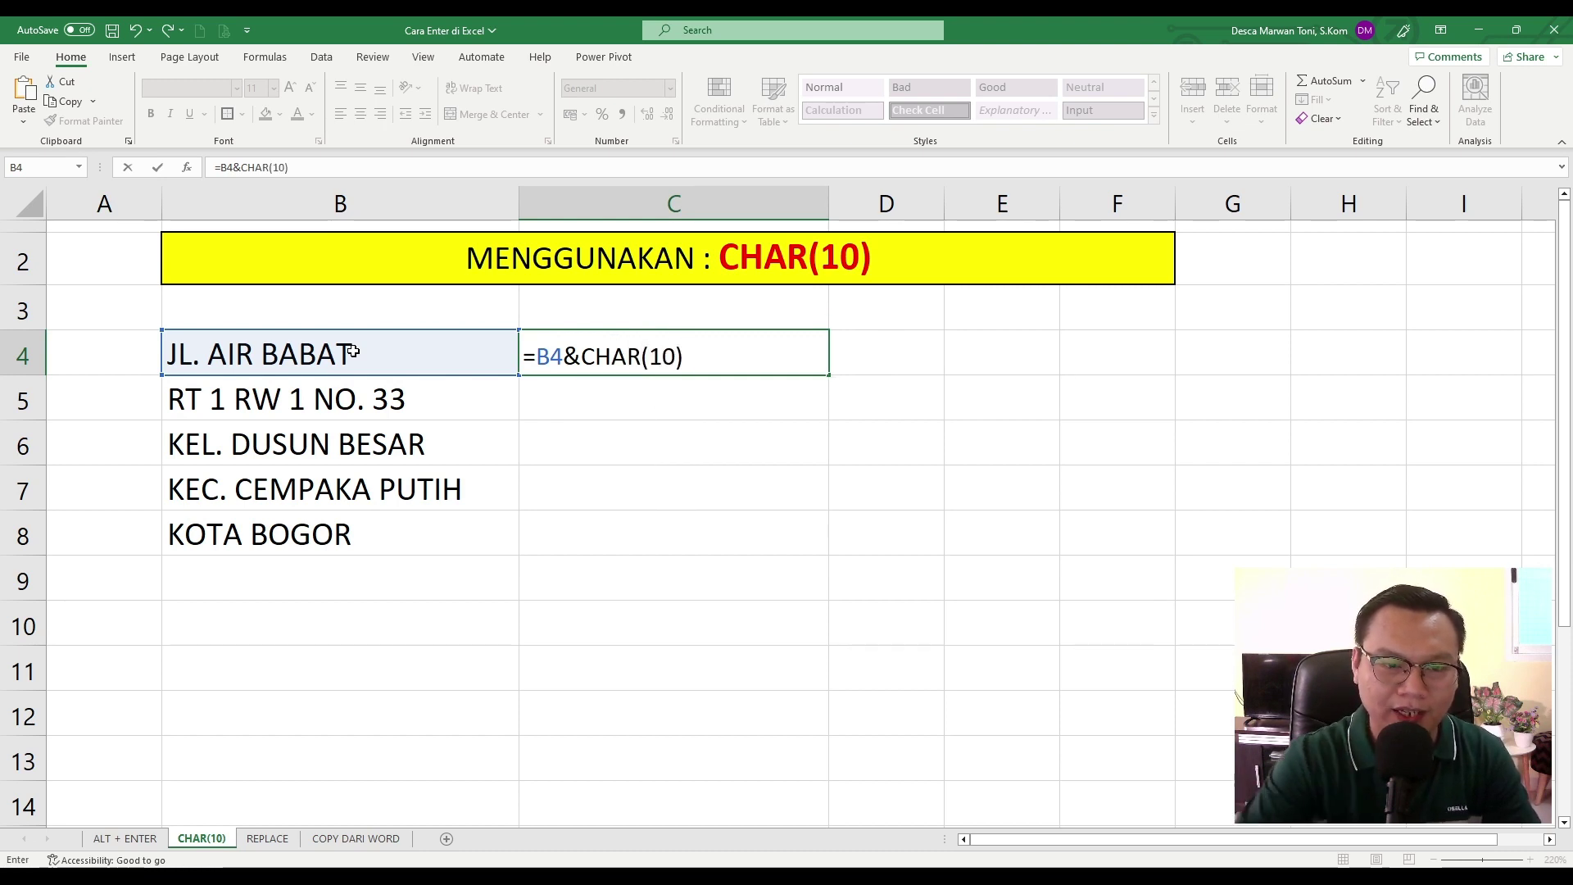
pyautogui.write('&')
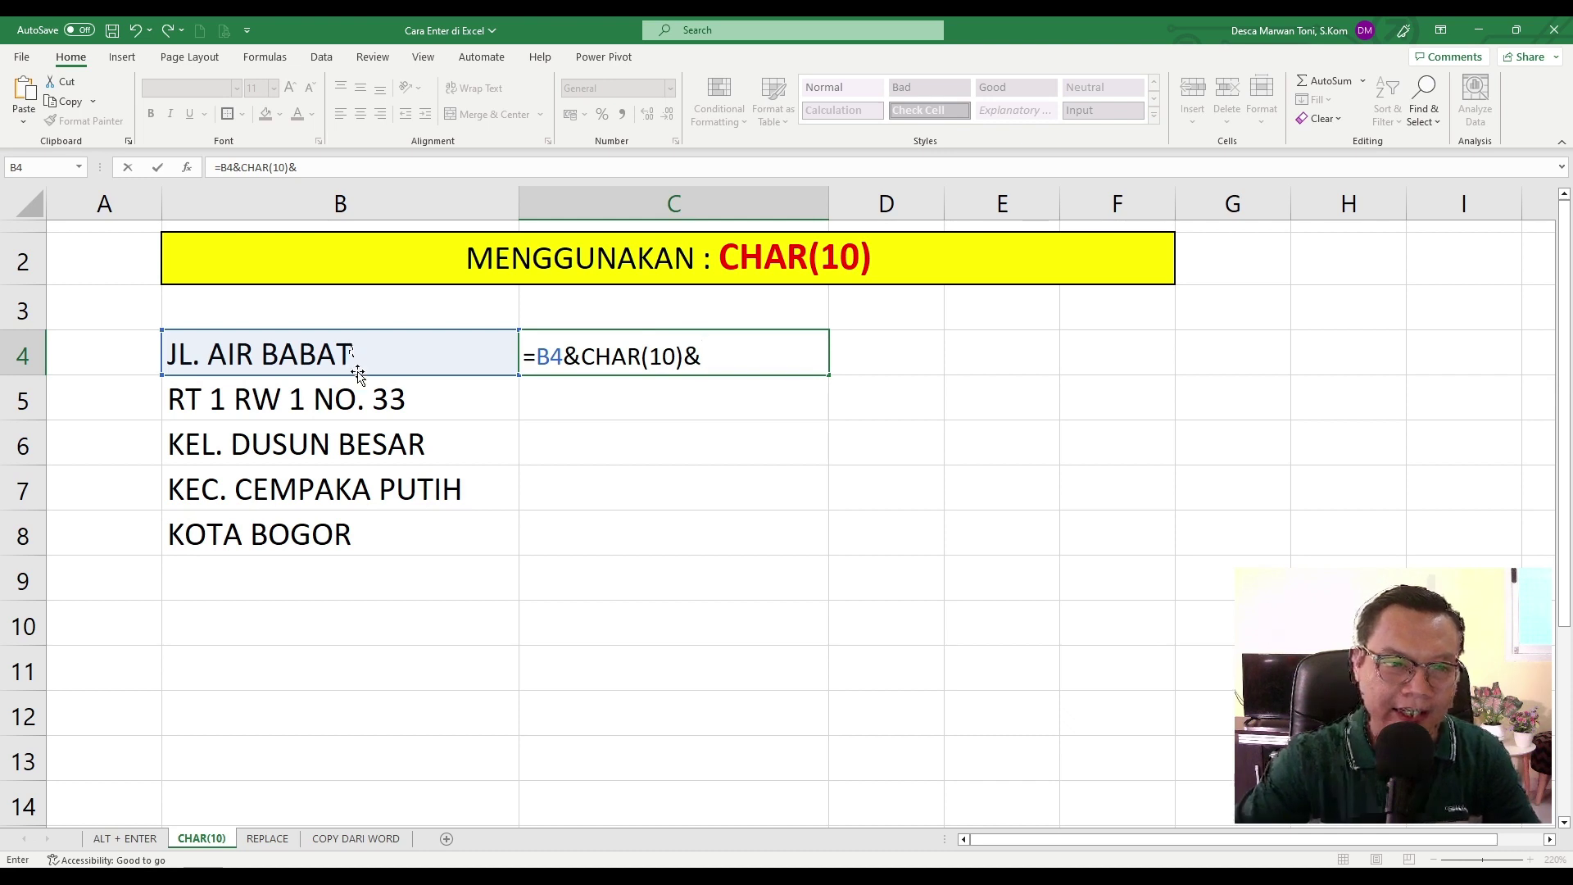
# - Extend the C4 formula with B5, B6, B7 and B8, each separated by CHAR(10)
pyautogui.click(361, 408)
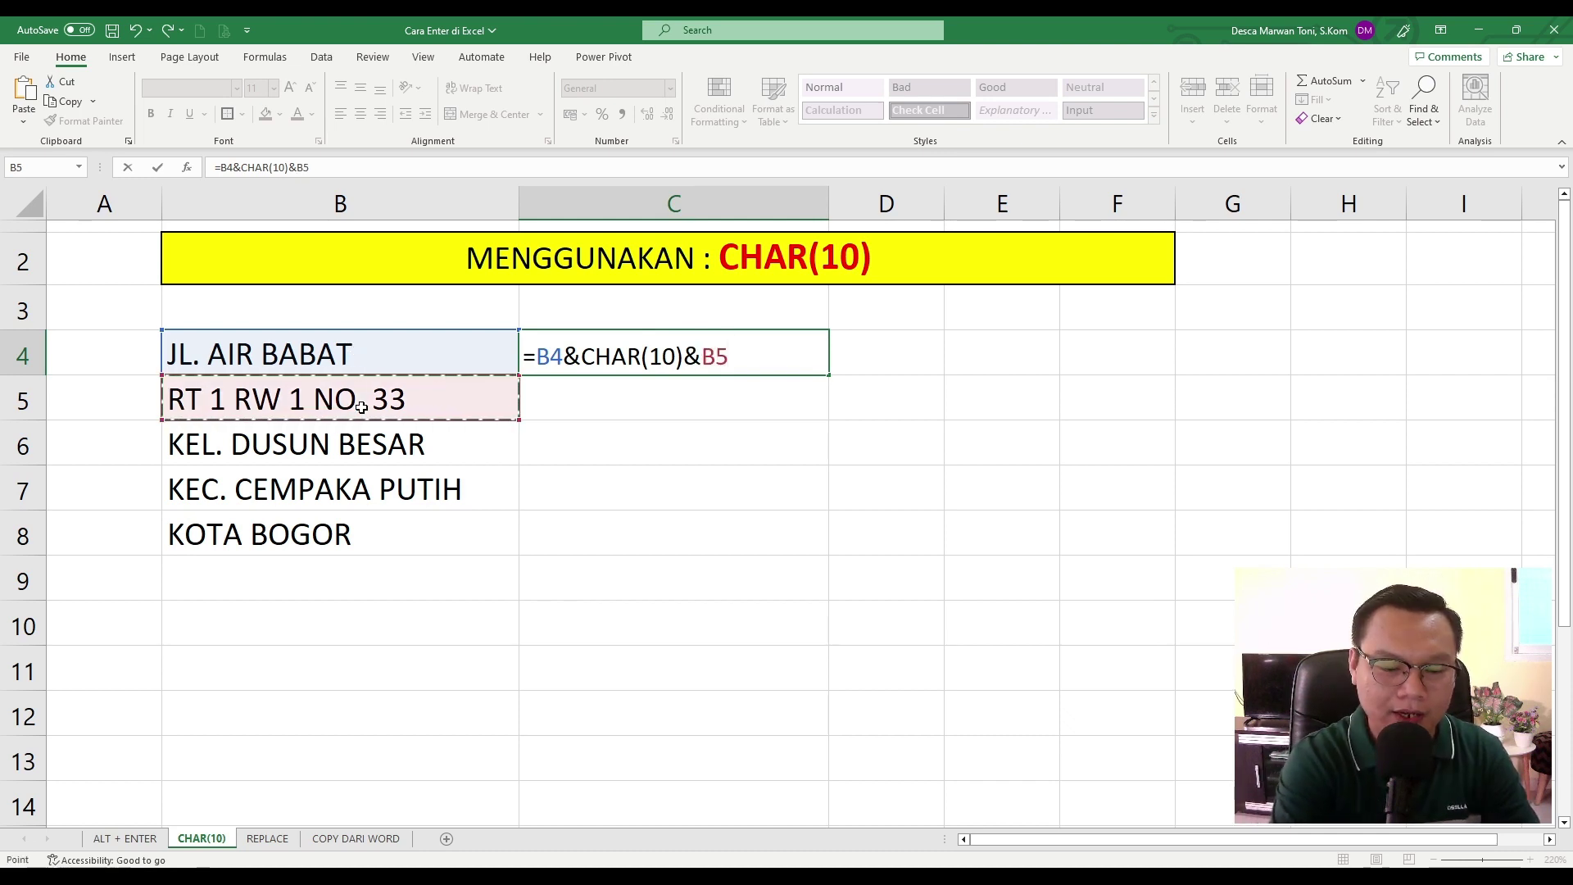
pyautogui.write('&CHAR(10)')
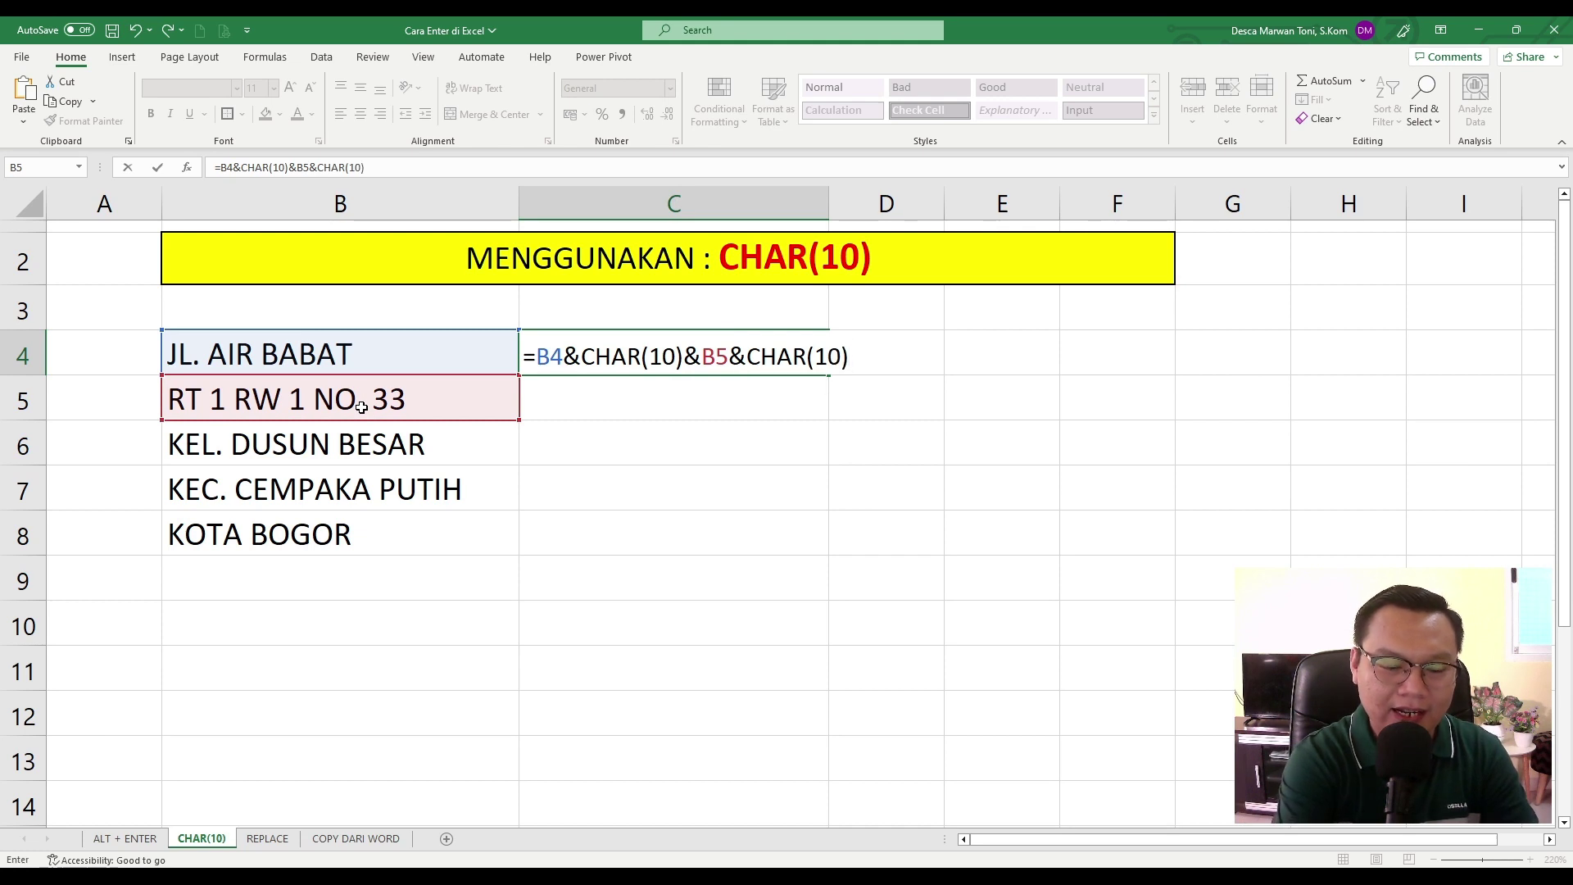
pyautogui.write('&')
pyautogui.click(379, 447)
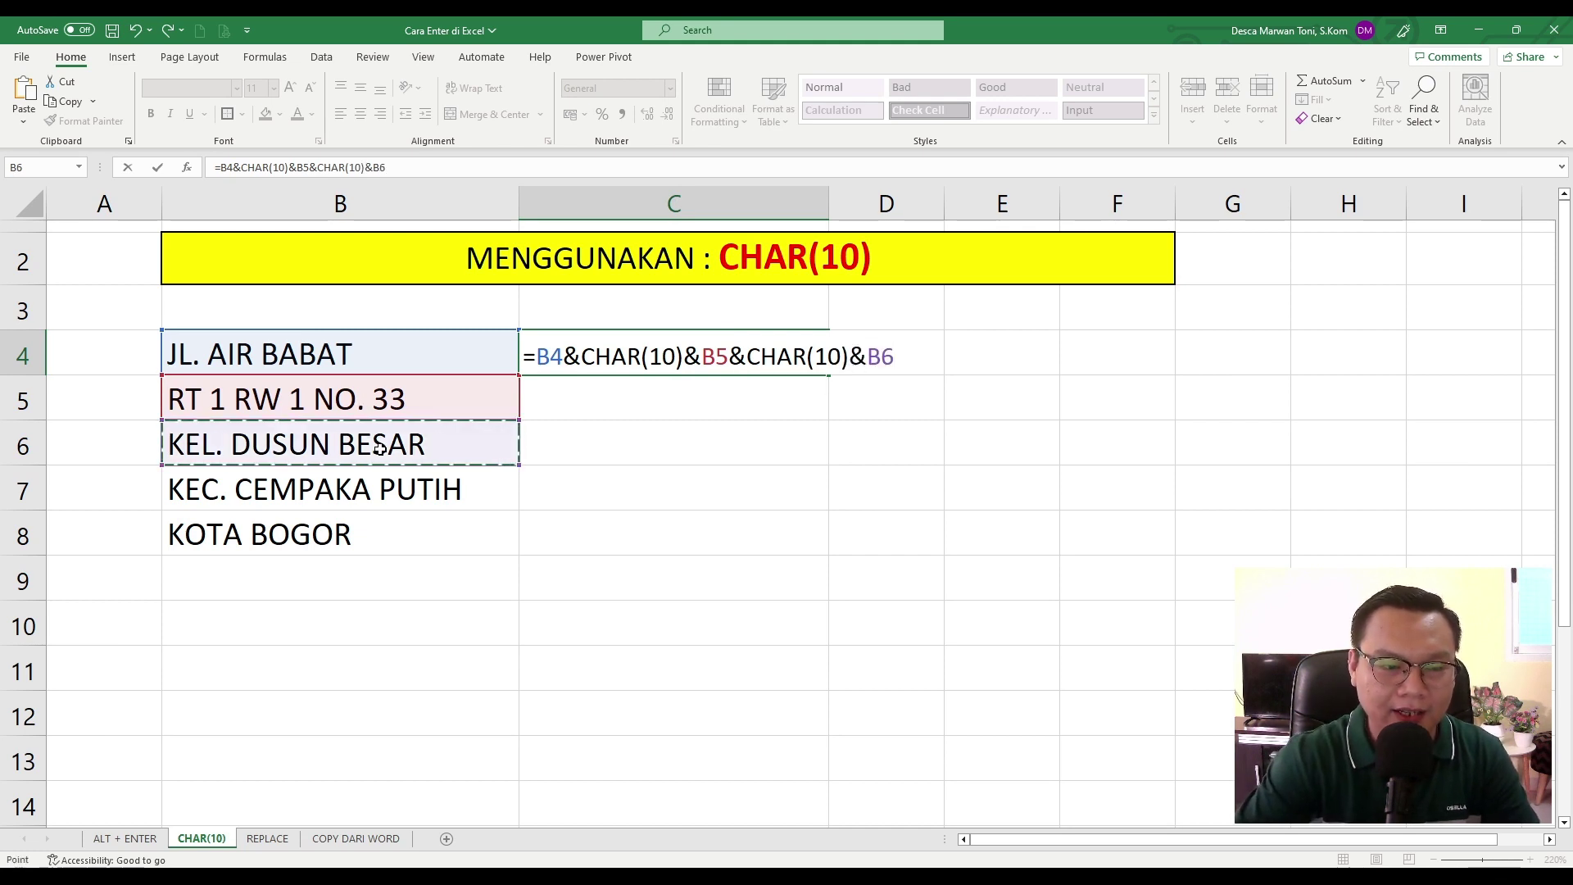
pyautogui.write('&')
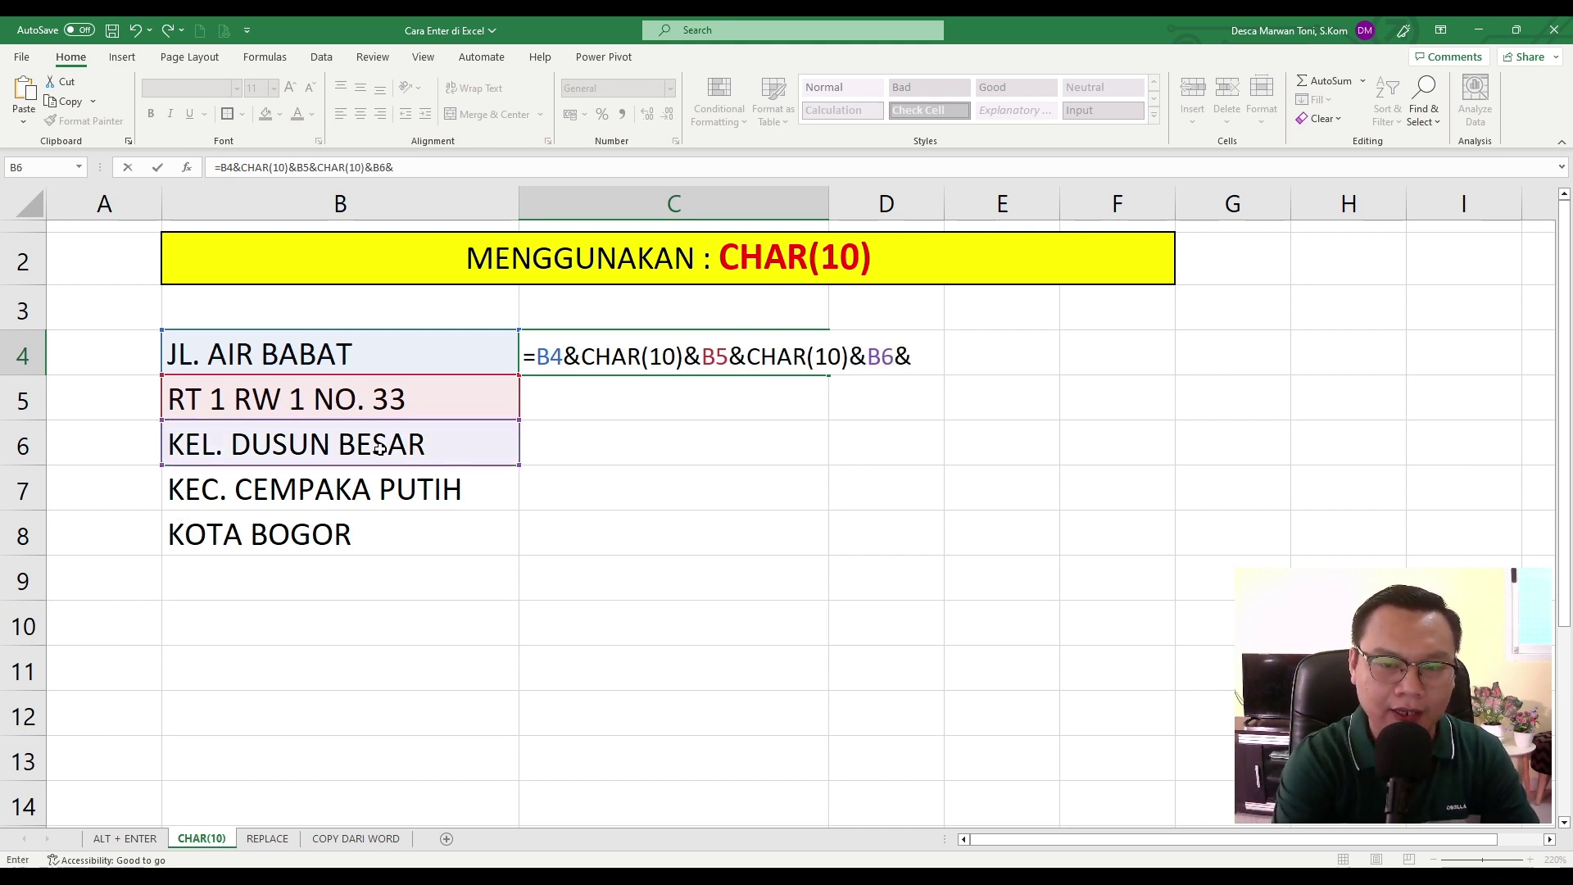
pyautogui.write('CHAR(10)')
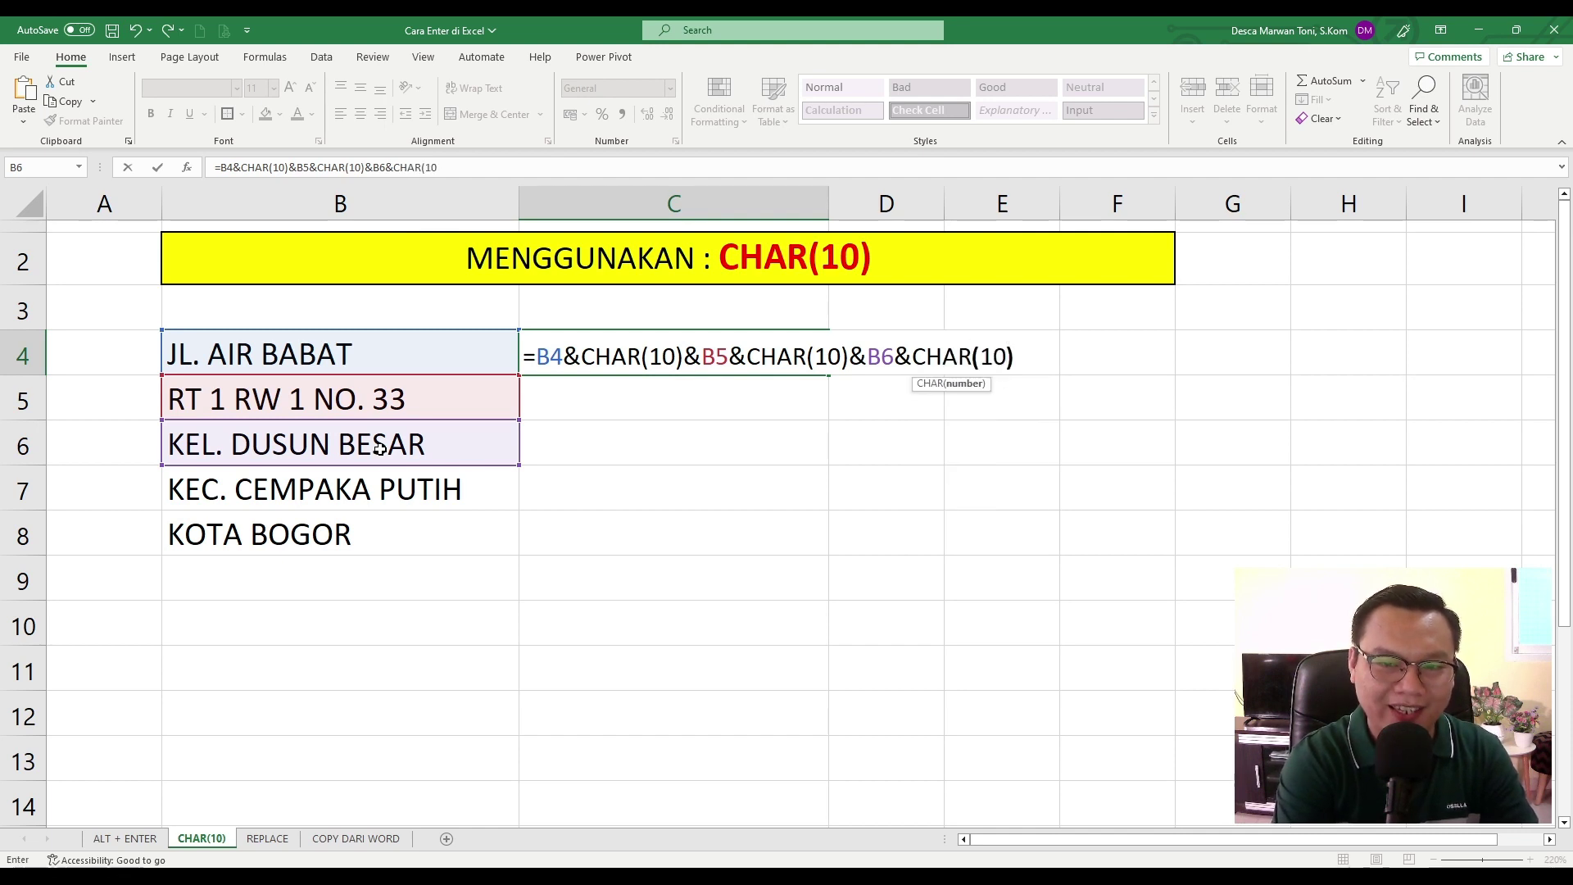
pyautogui.write('&')
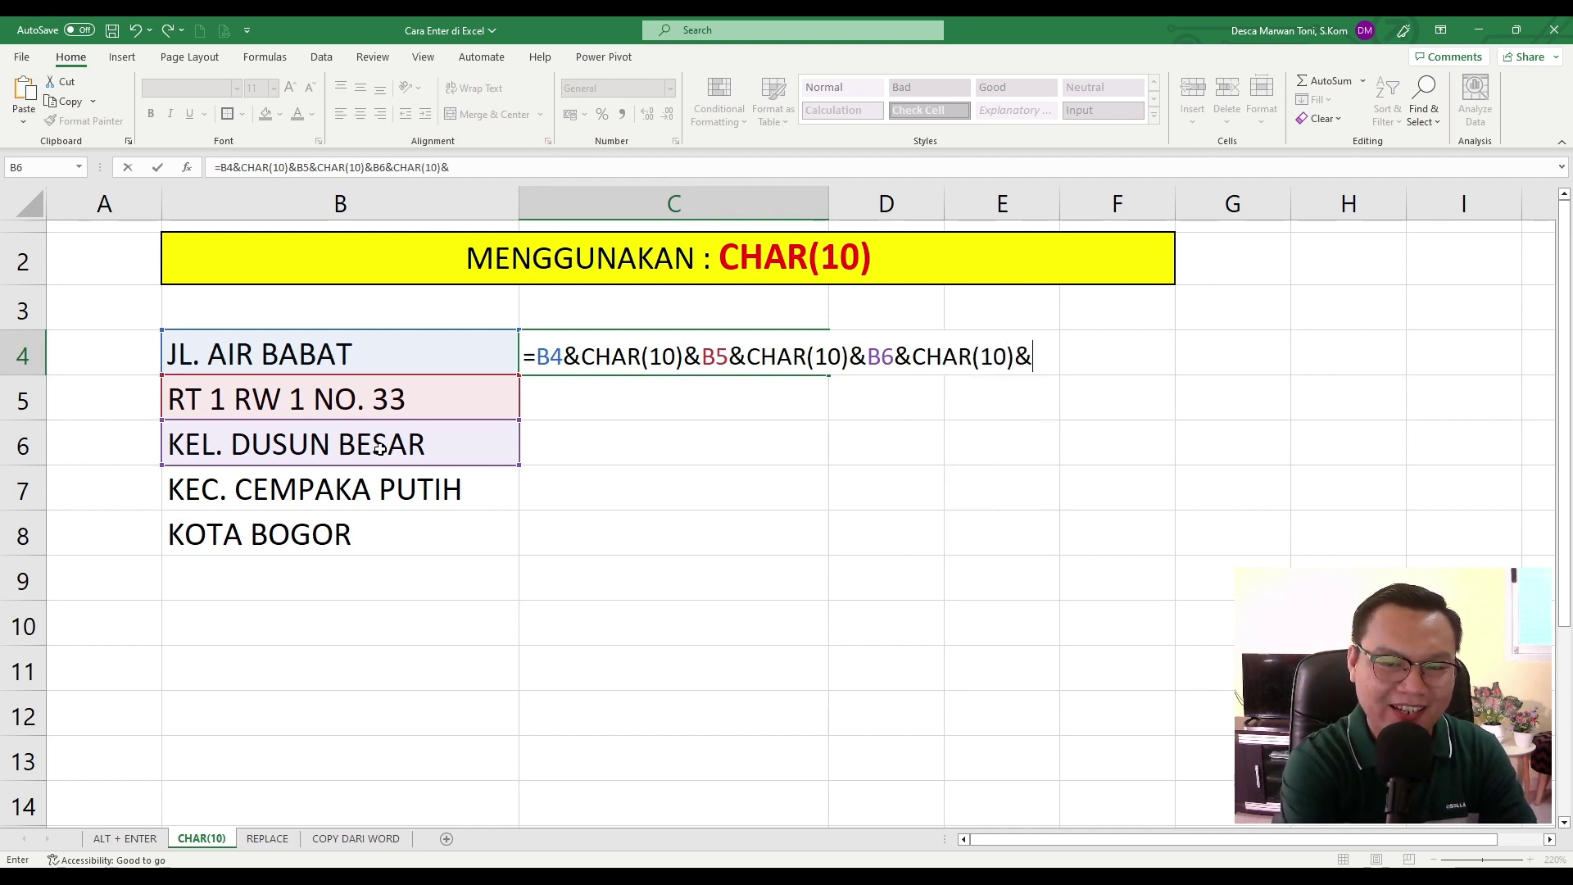
pyautogui.click(424, 499)
pyautogui.write('&')
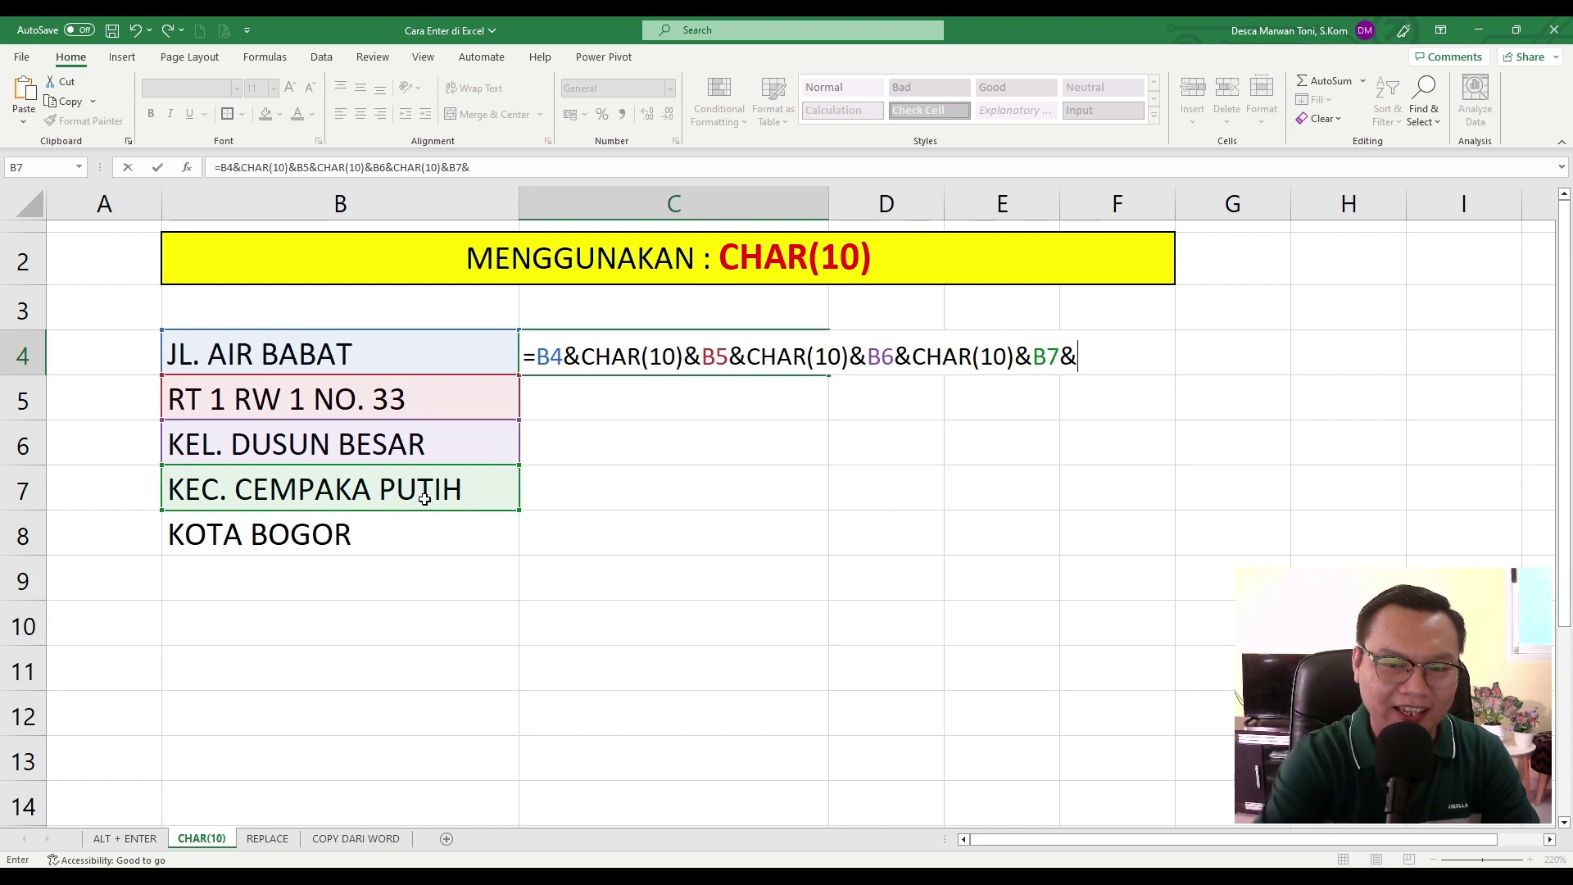
pyautogui.write('CHAR(10)')
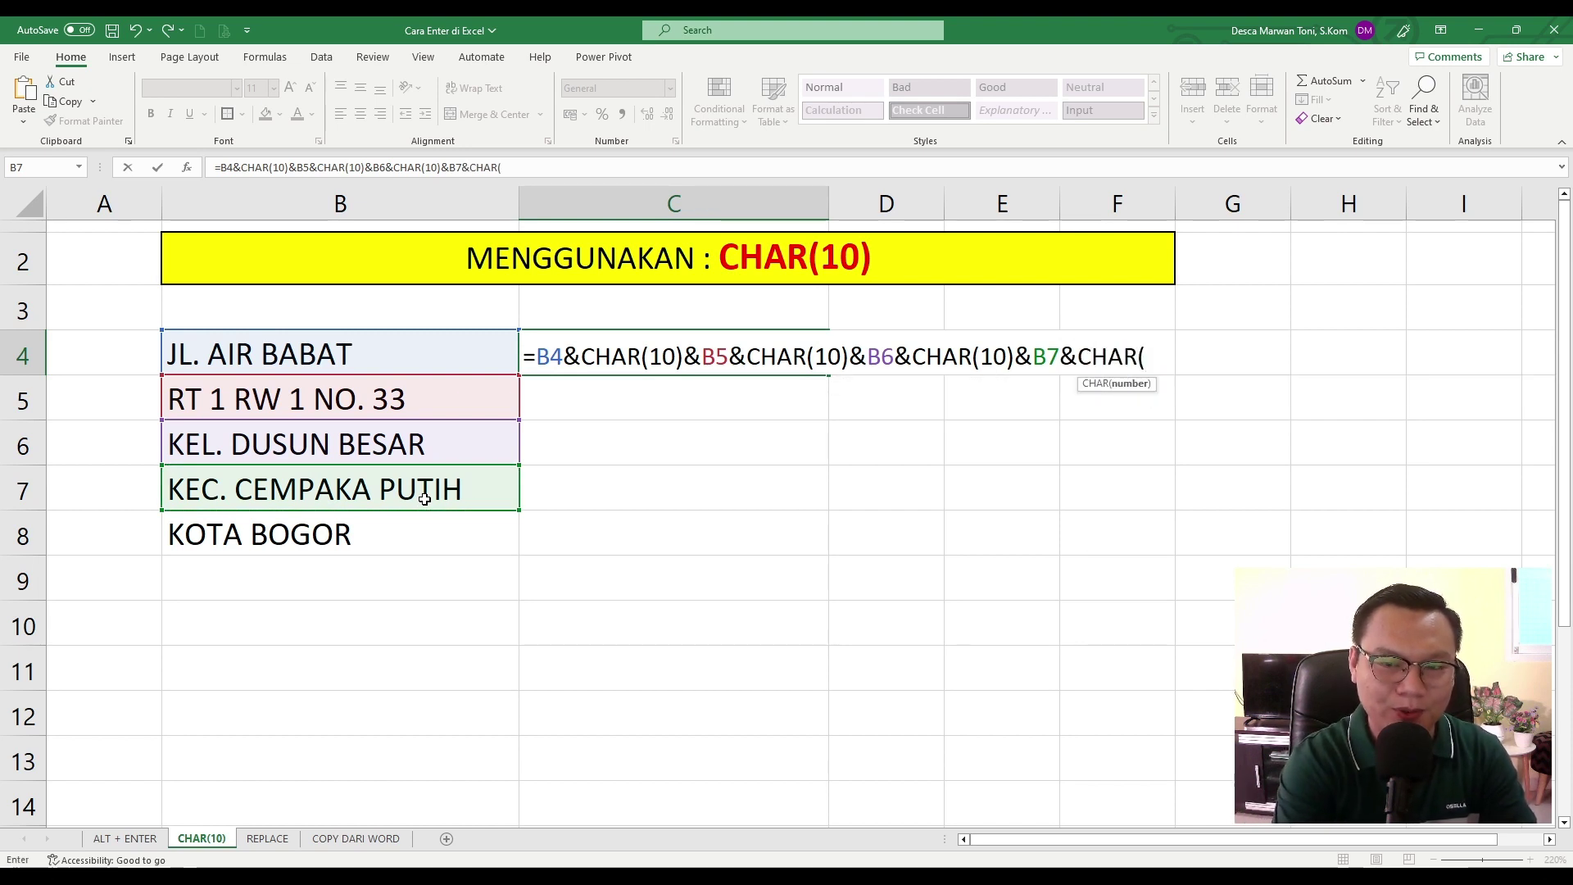
pyautogui.write('&')
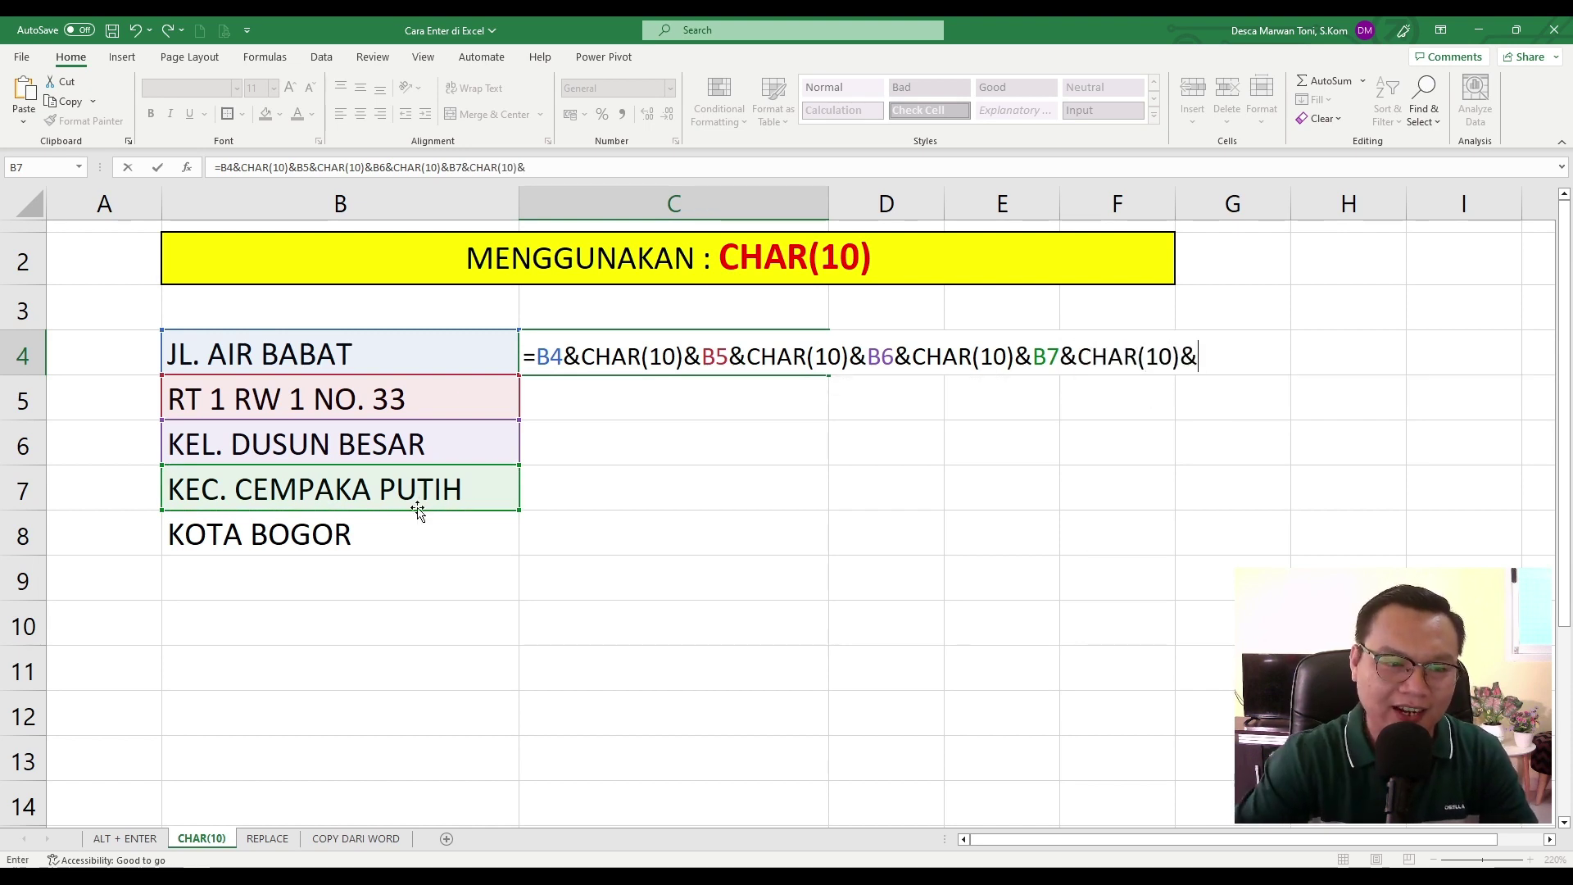
pyautogui.click(388, 535)
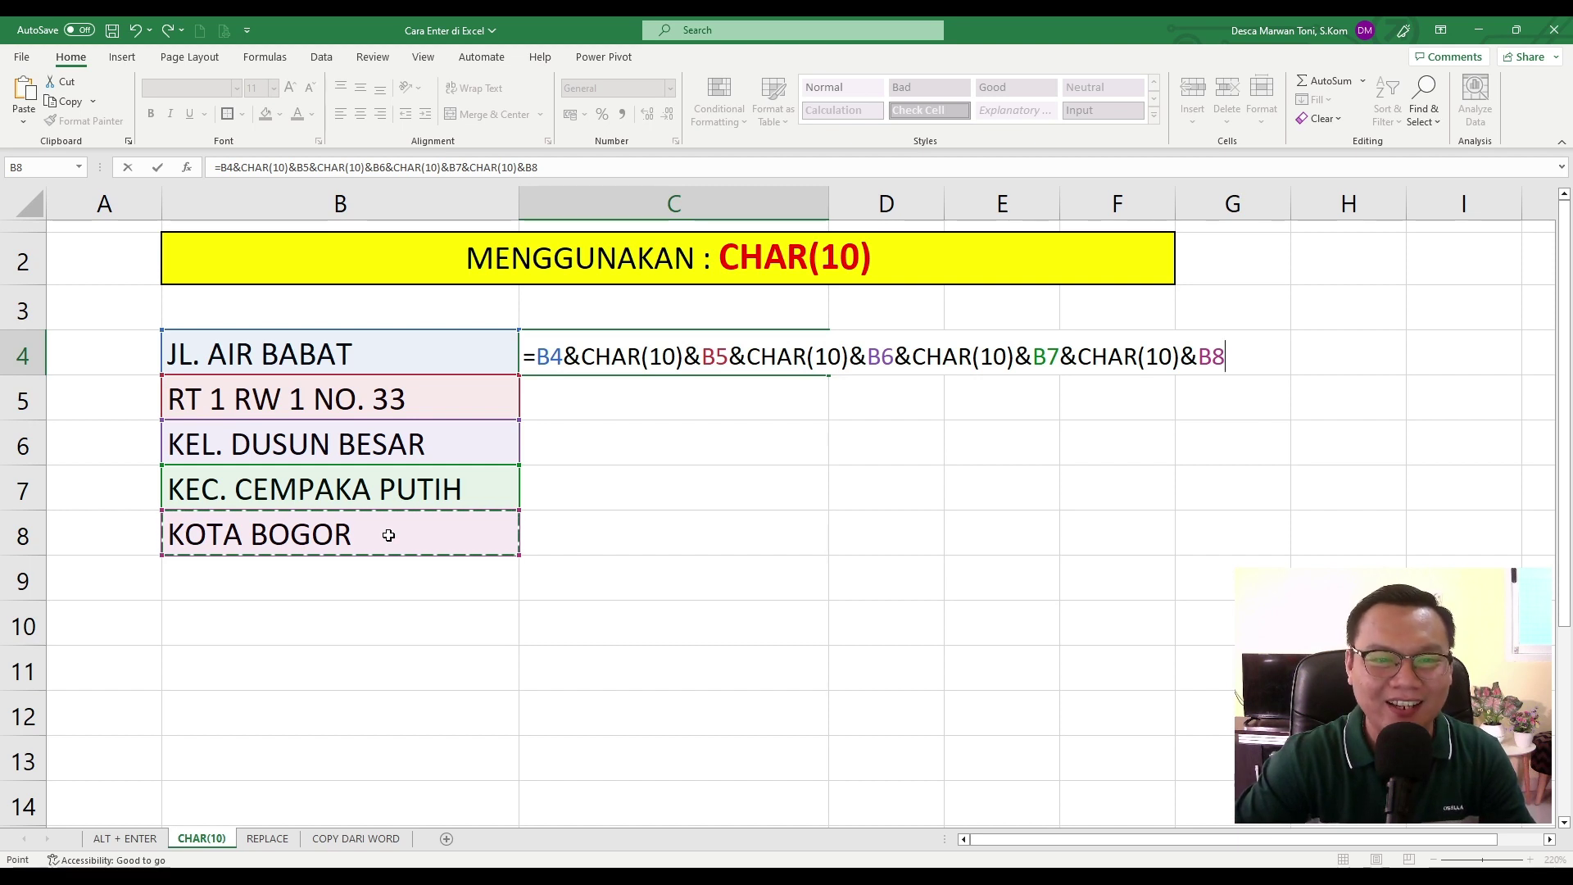
pyautogui.press('Return')
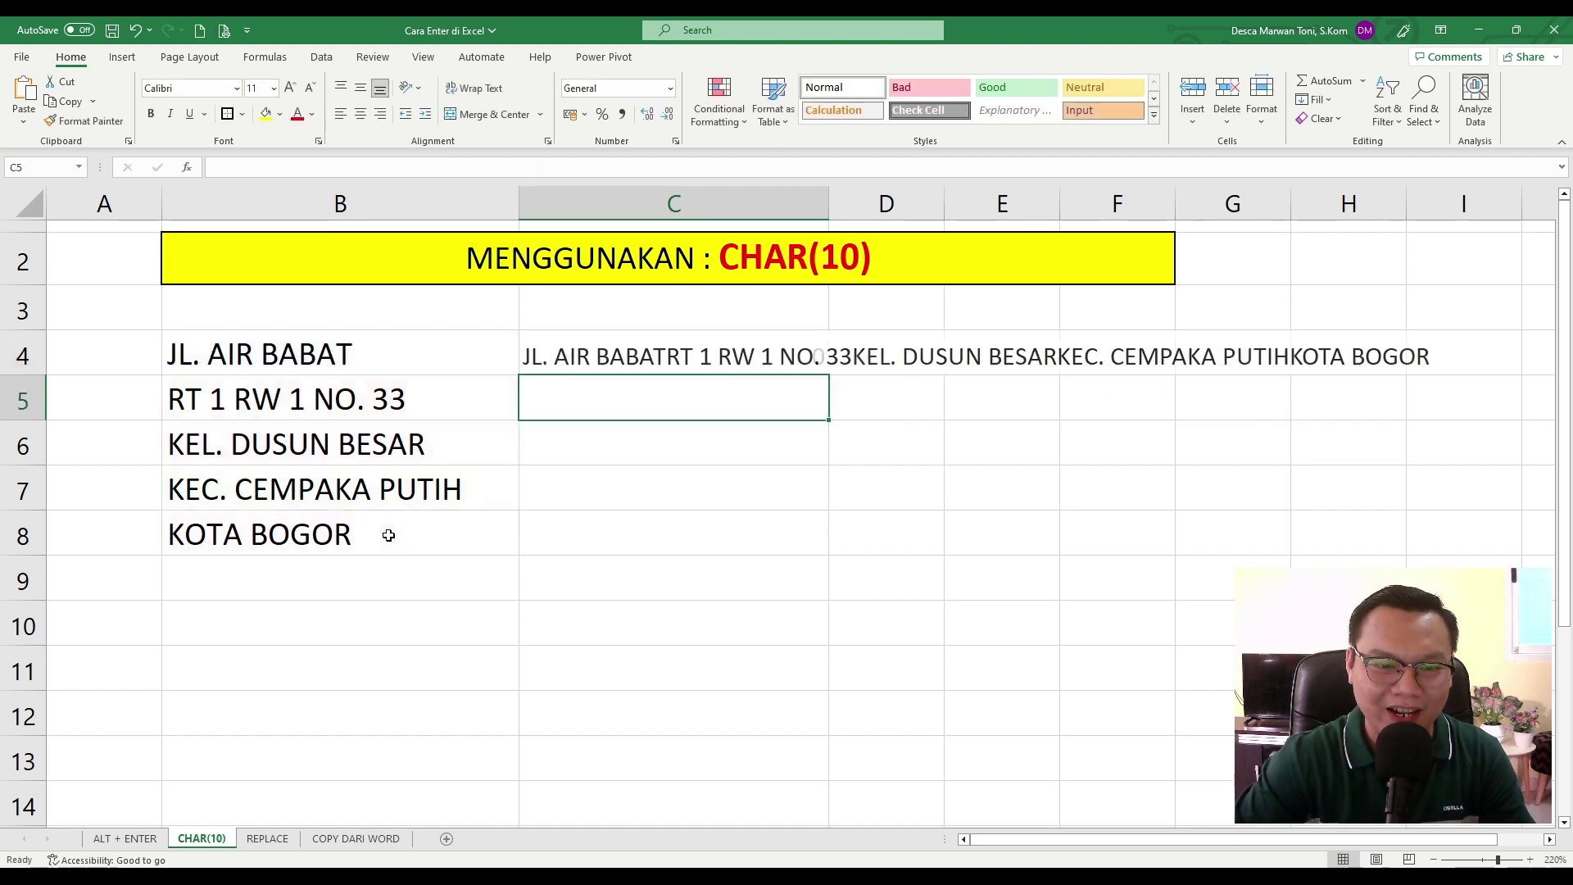
# - Apply Wrap Text to C4 so the address shows on five lines, then open the REPLACE sheet
pyautogui.click(684, 363)
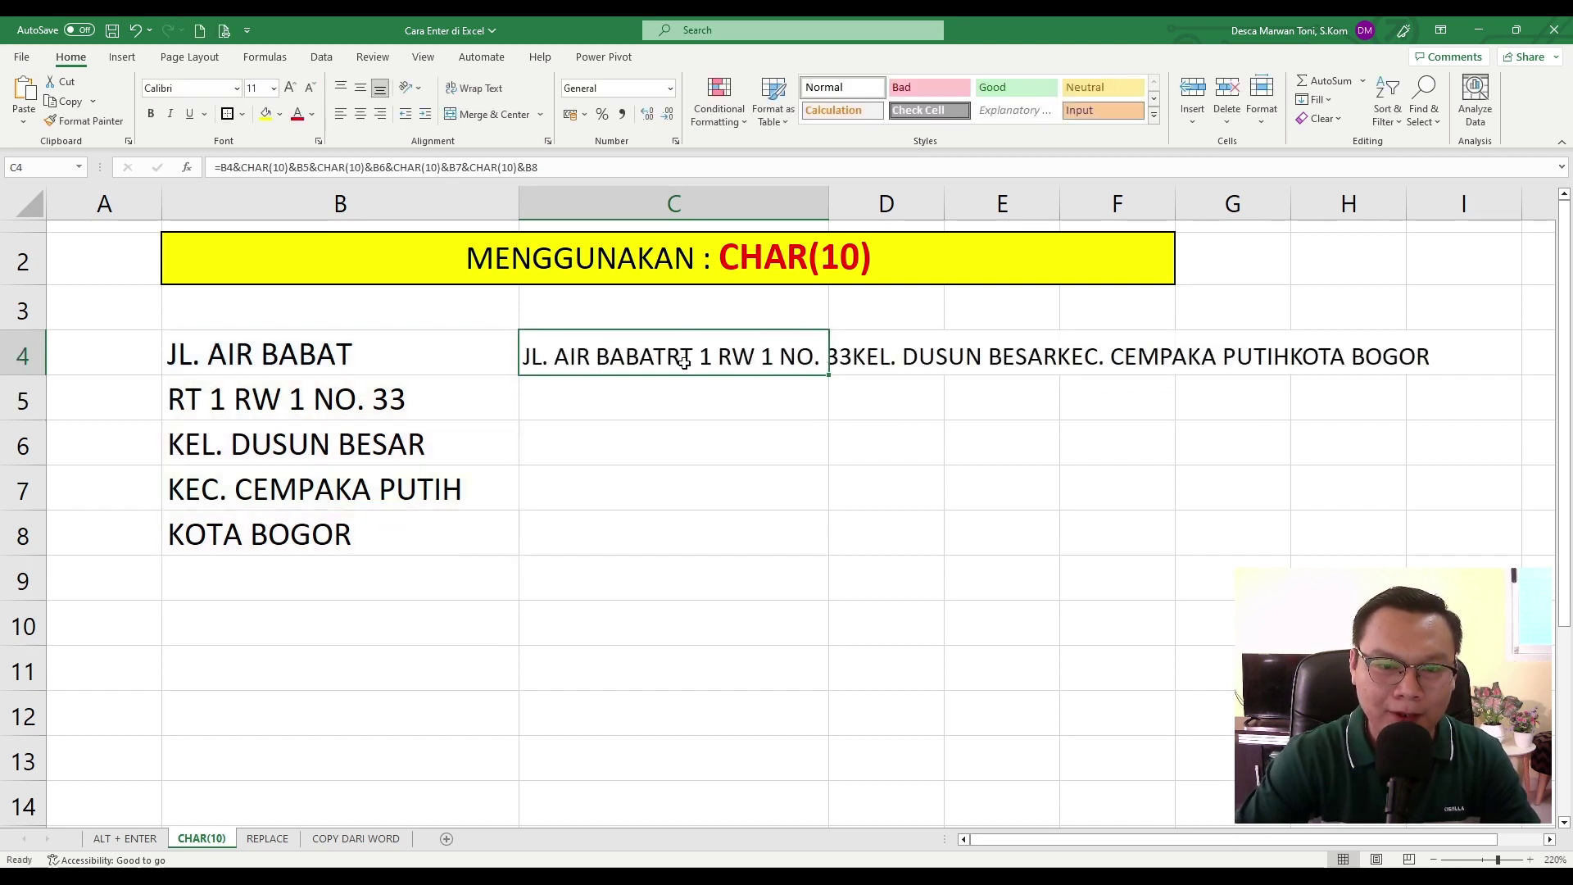
pyautogui.click(483, 88)
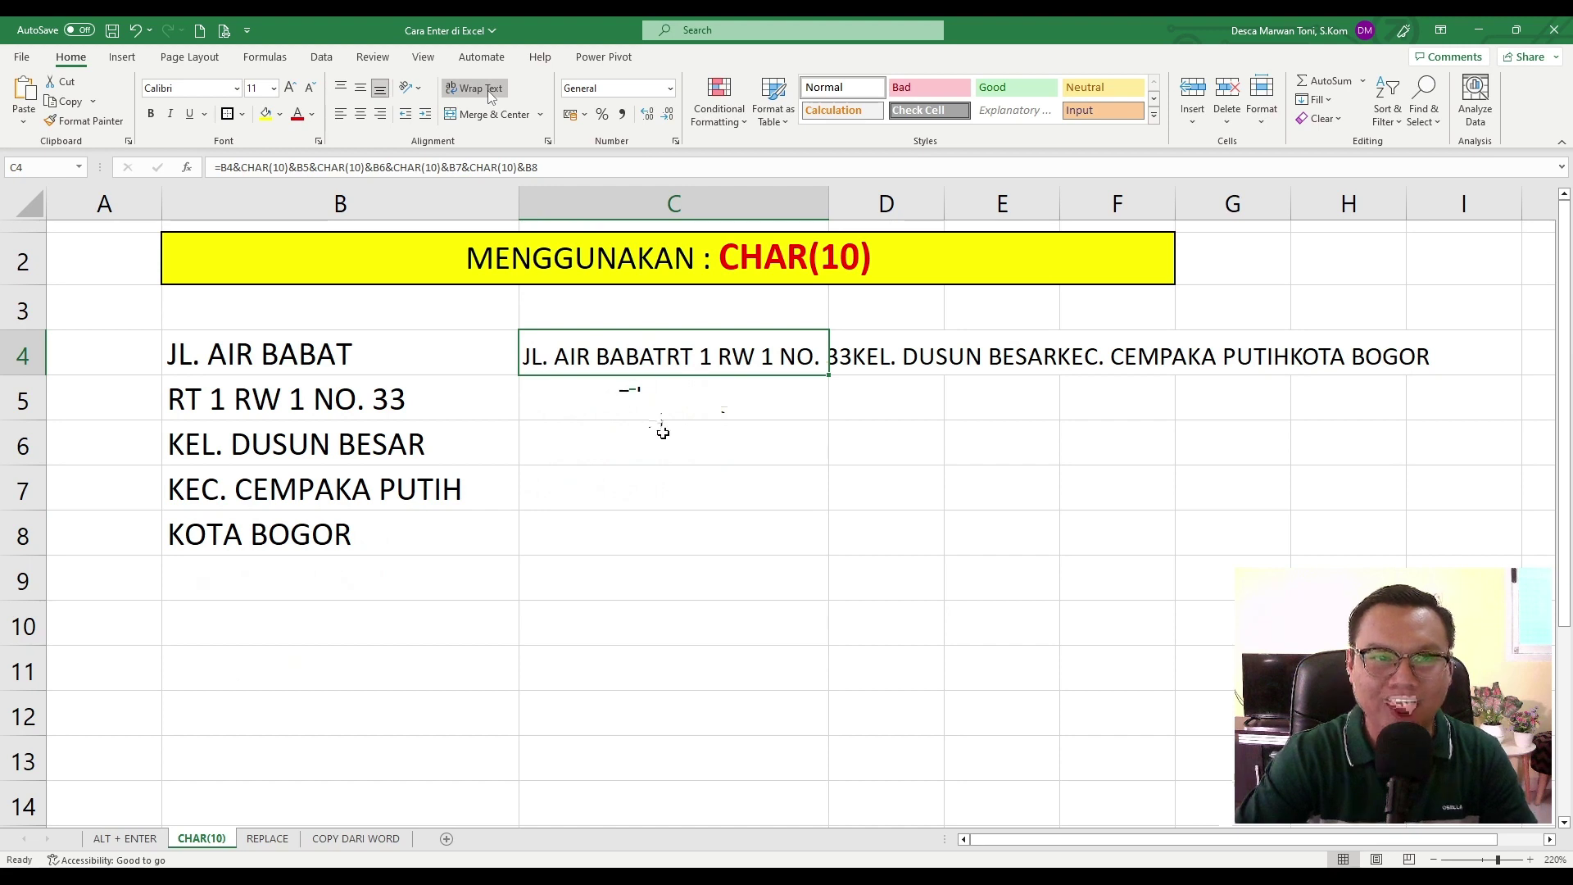
pyautogui.click(685, 553)
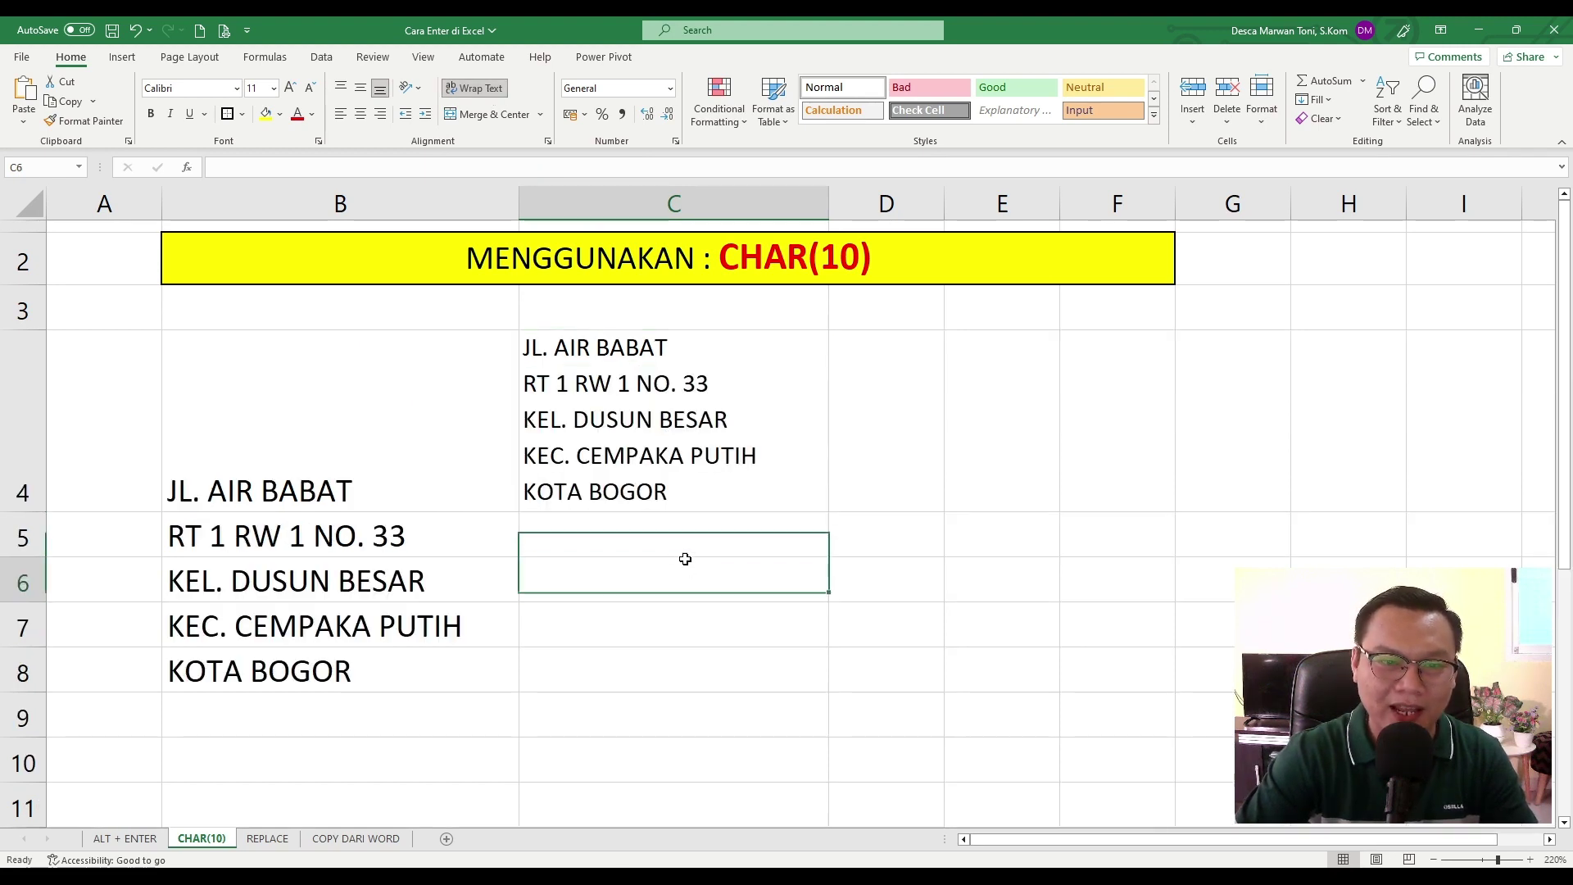
pyautogui.click(686, 562)
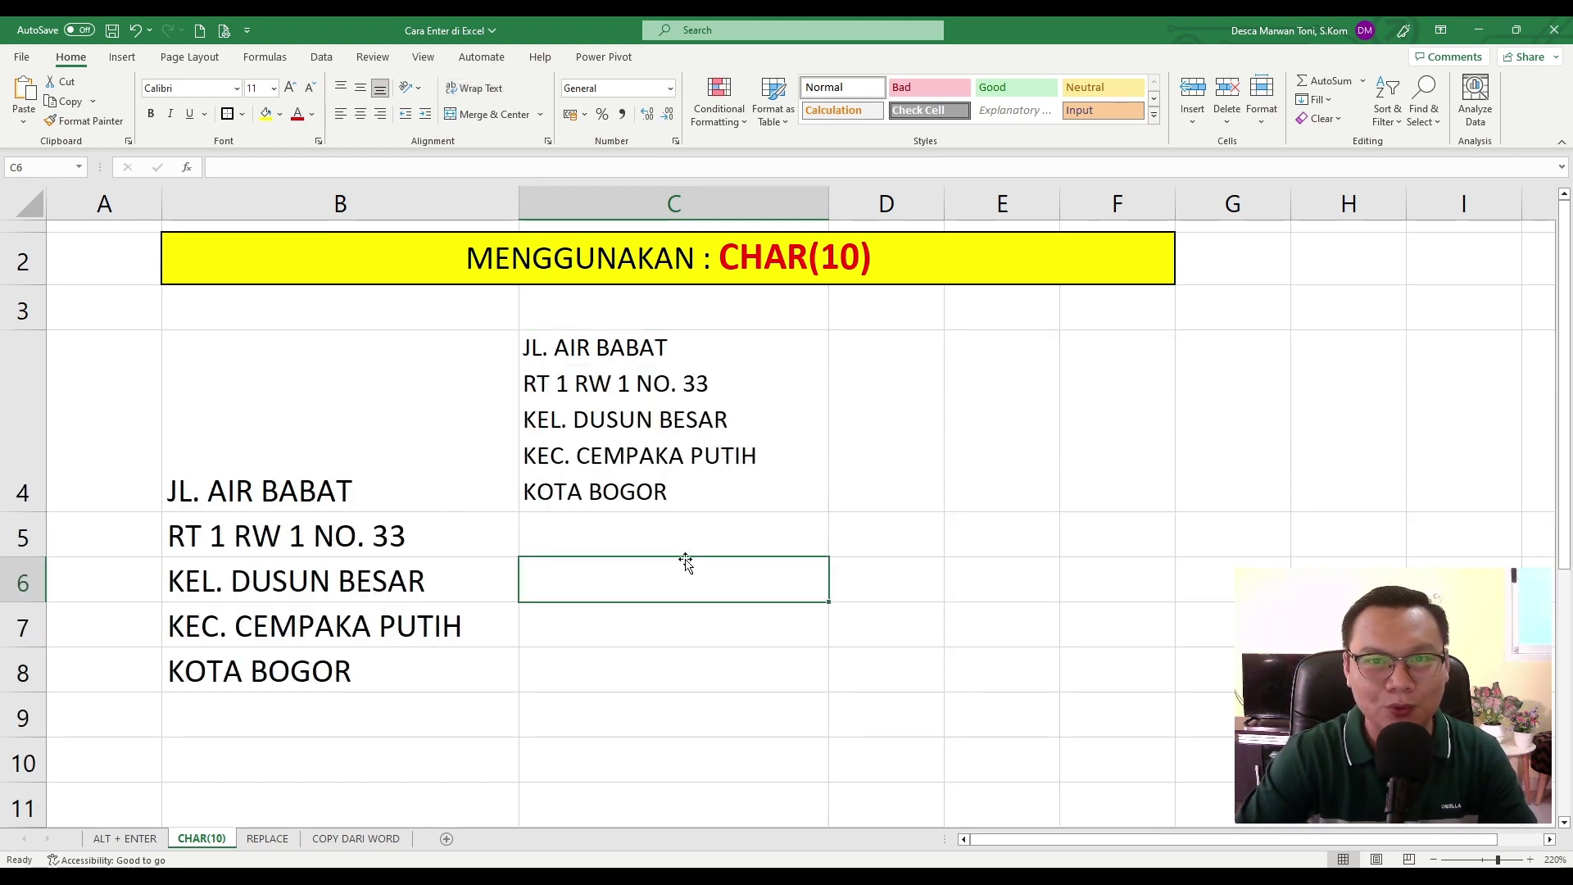
pyautogui.click(267, 838)
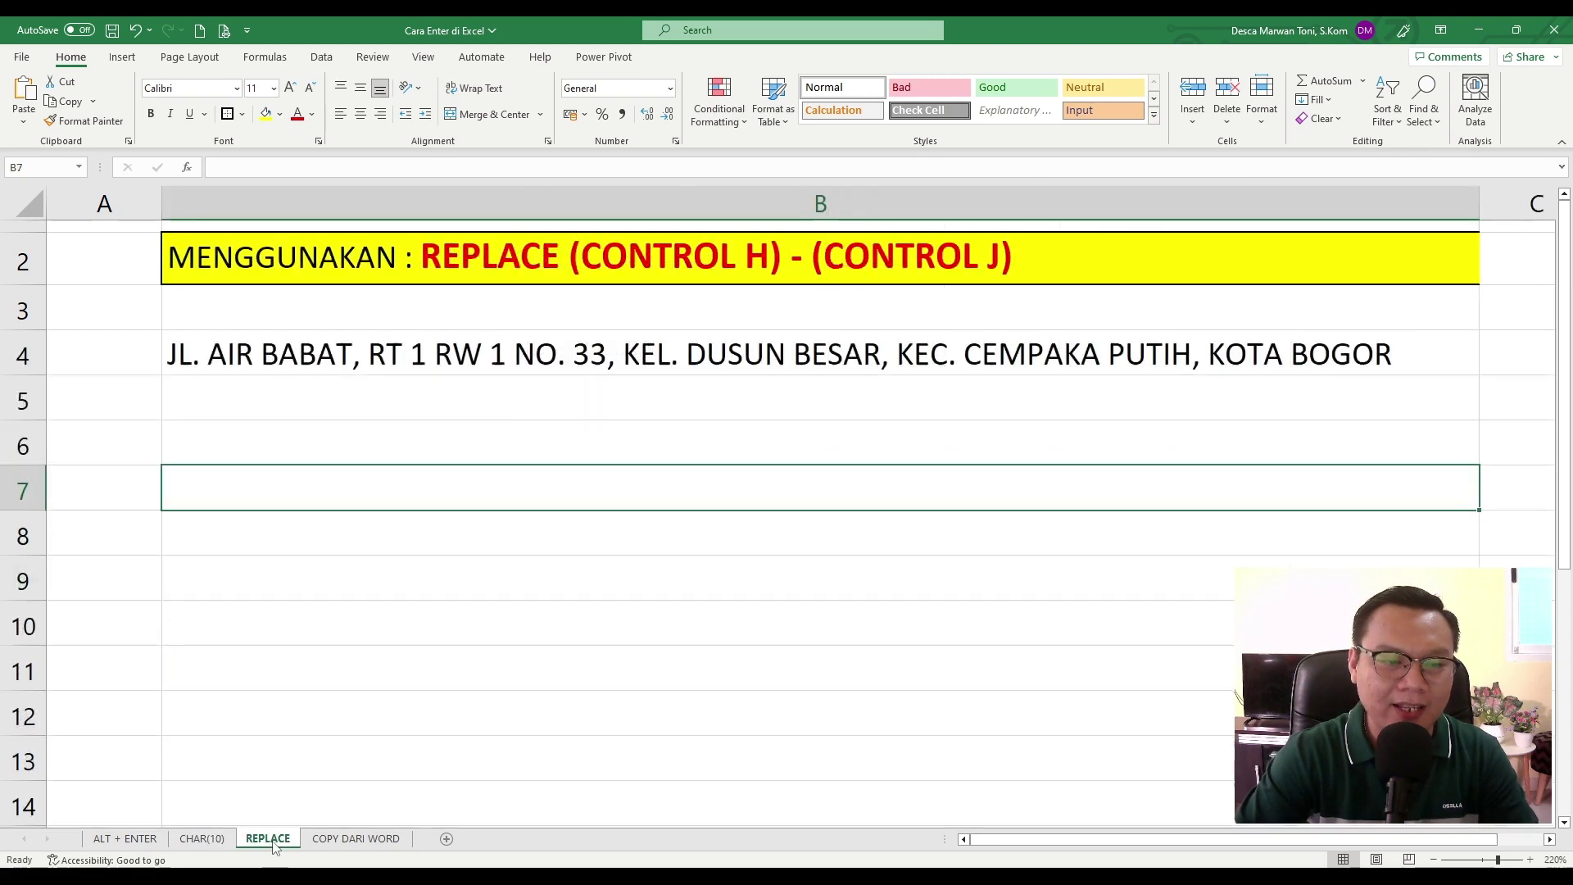
# - Select the one-line comma-separated address in B4 and open Find & Select's replace commands
pyautogui.click(446, 590)
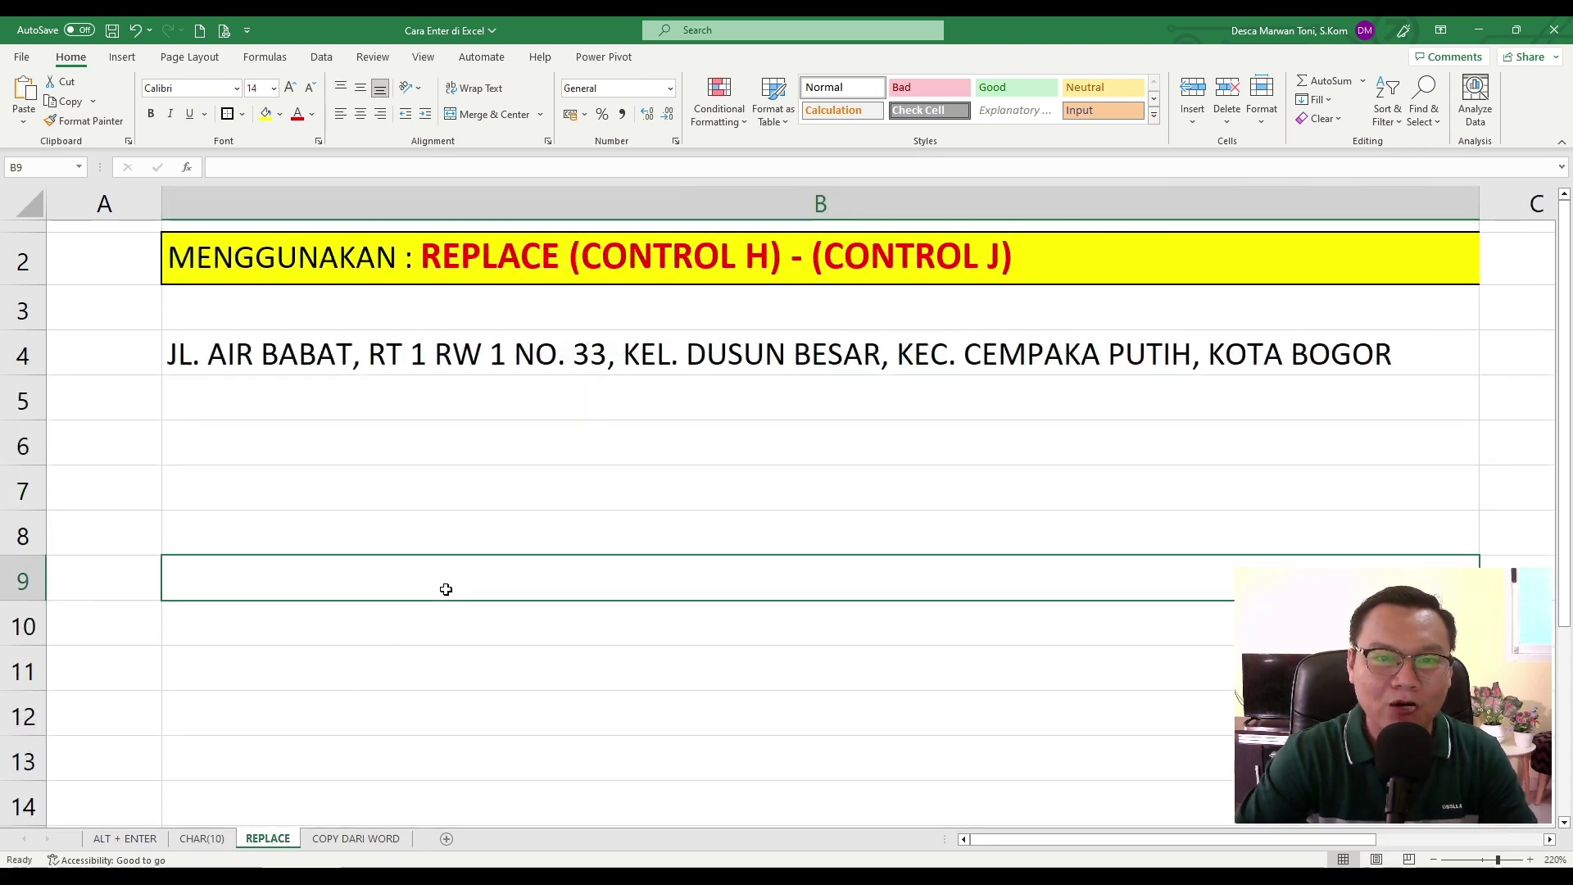
pyautogui.click(330, 359)
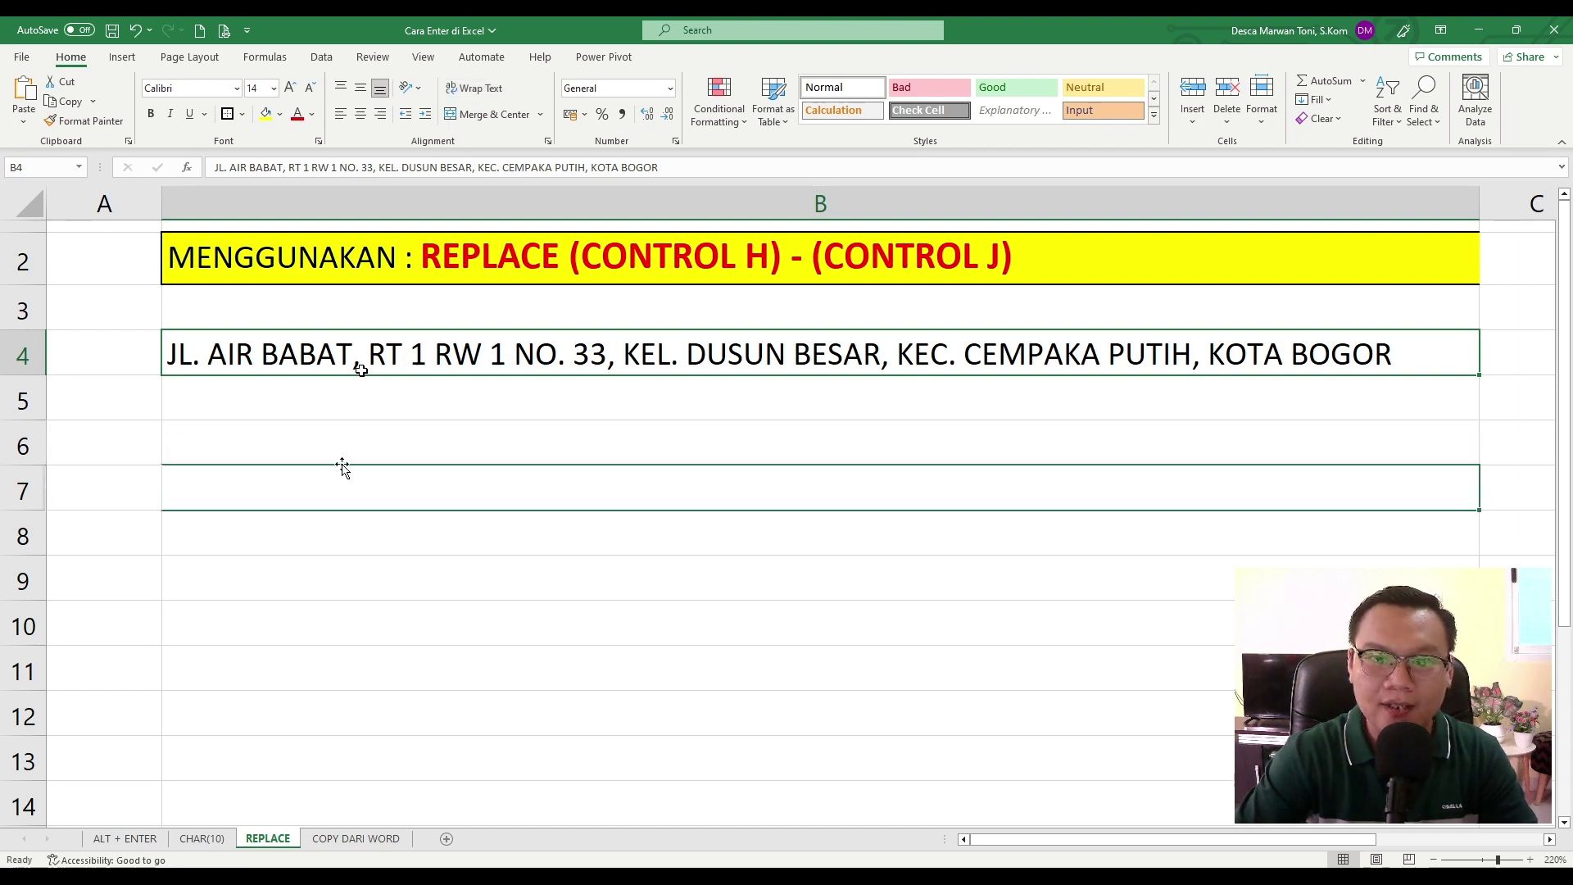
pyautogui.click(1434, 129)
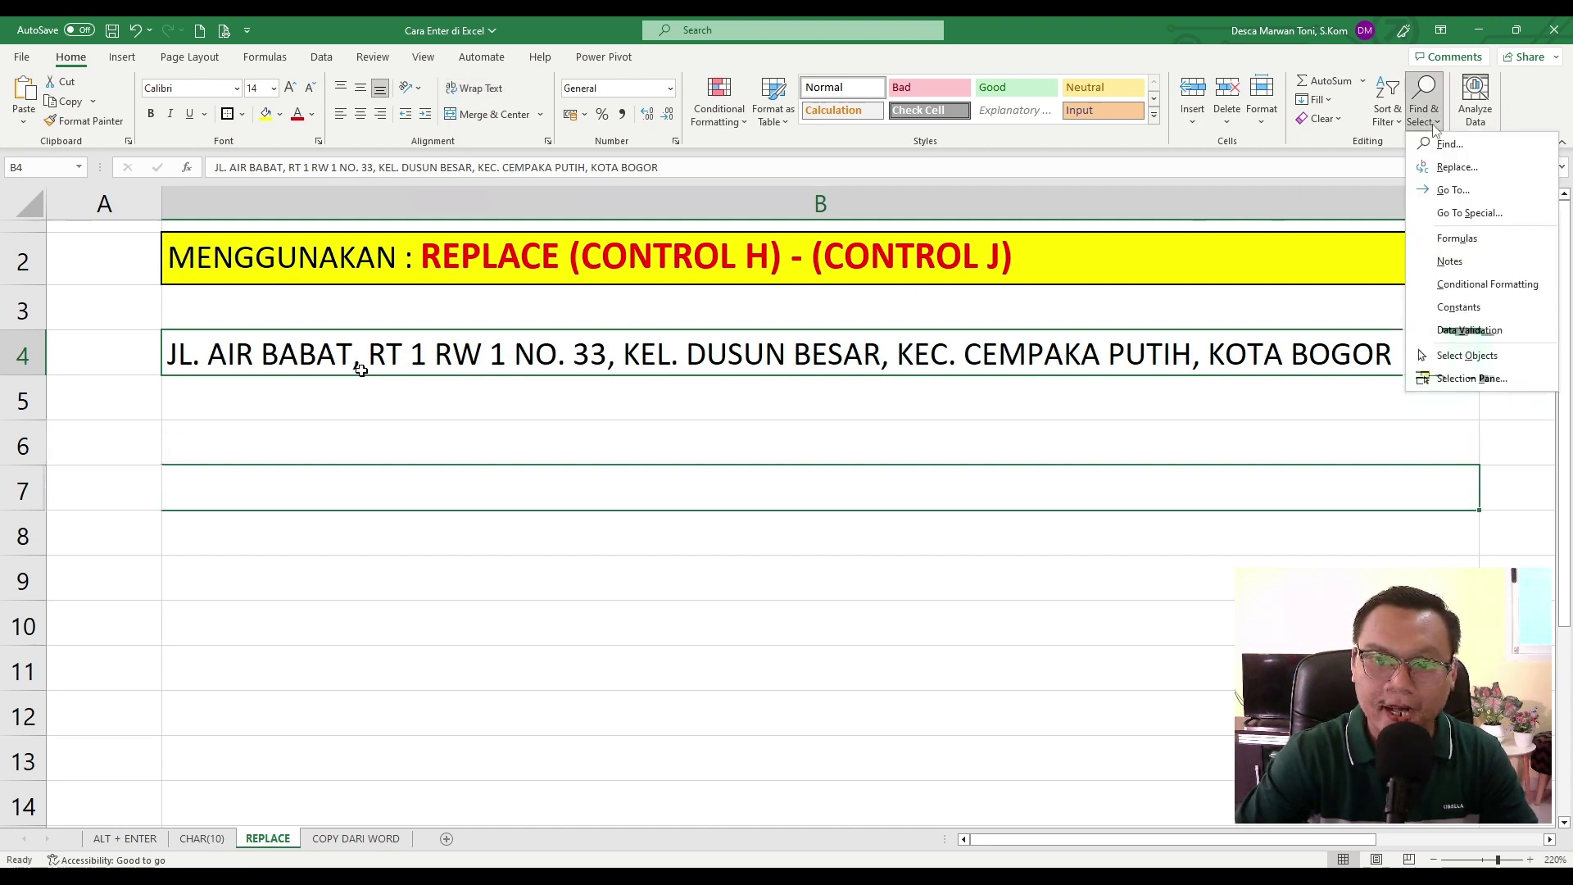
# - Replace all four commas in B4 with Ctrl+J line breaks
pyautogui.click(1491, 169)
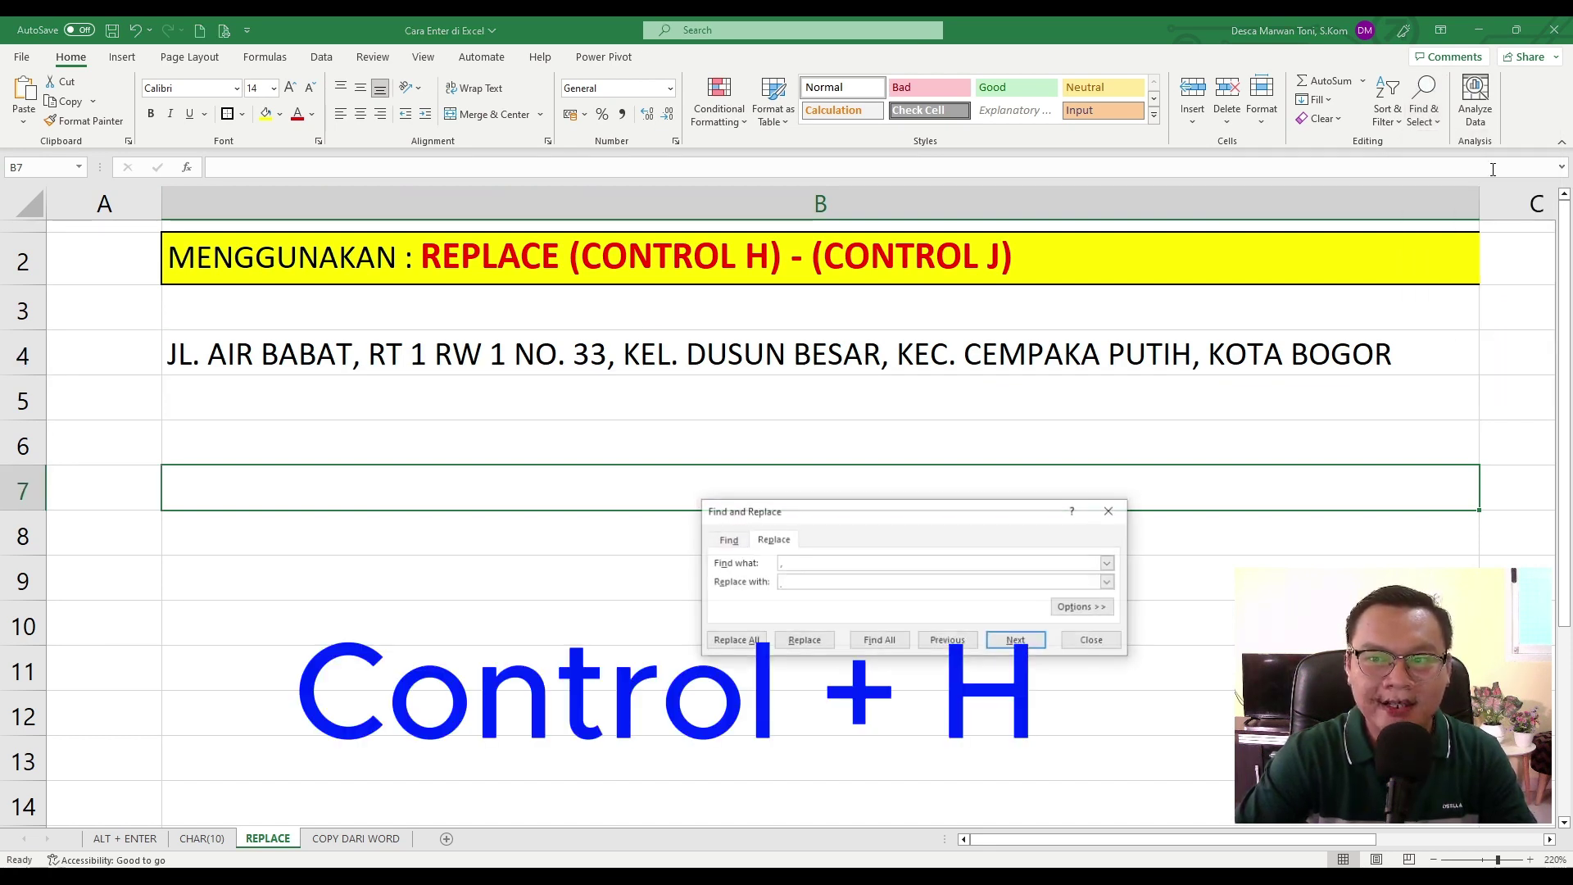
pyautogui.moveTo(986, 513); pyautogui.dragTo(762, 437)
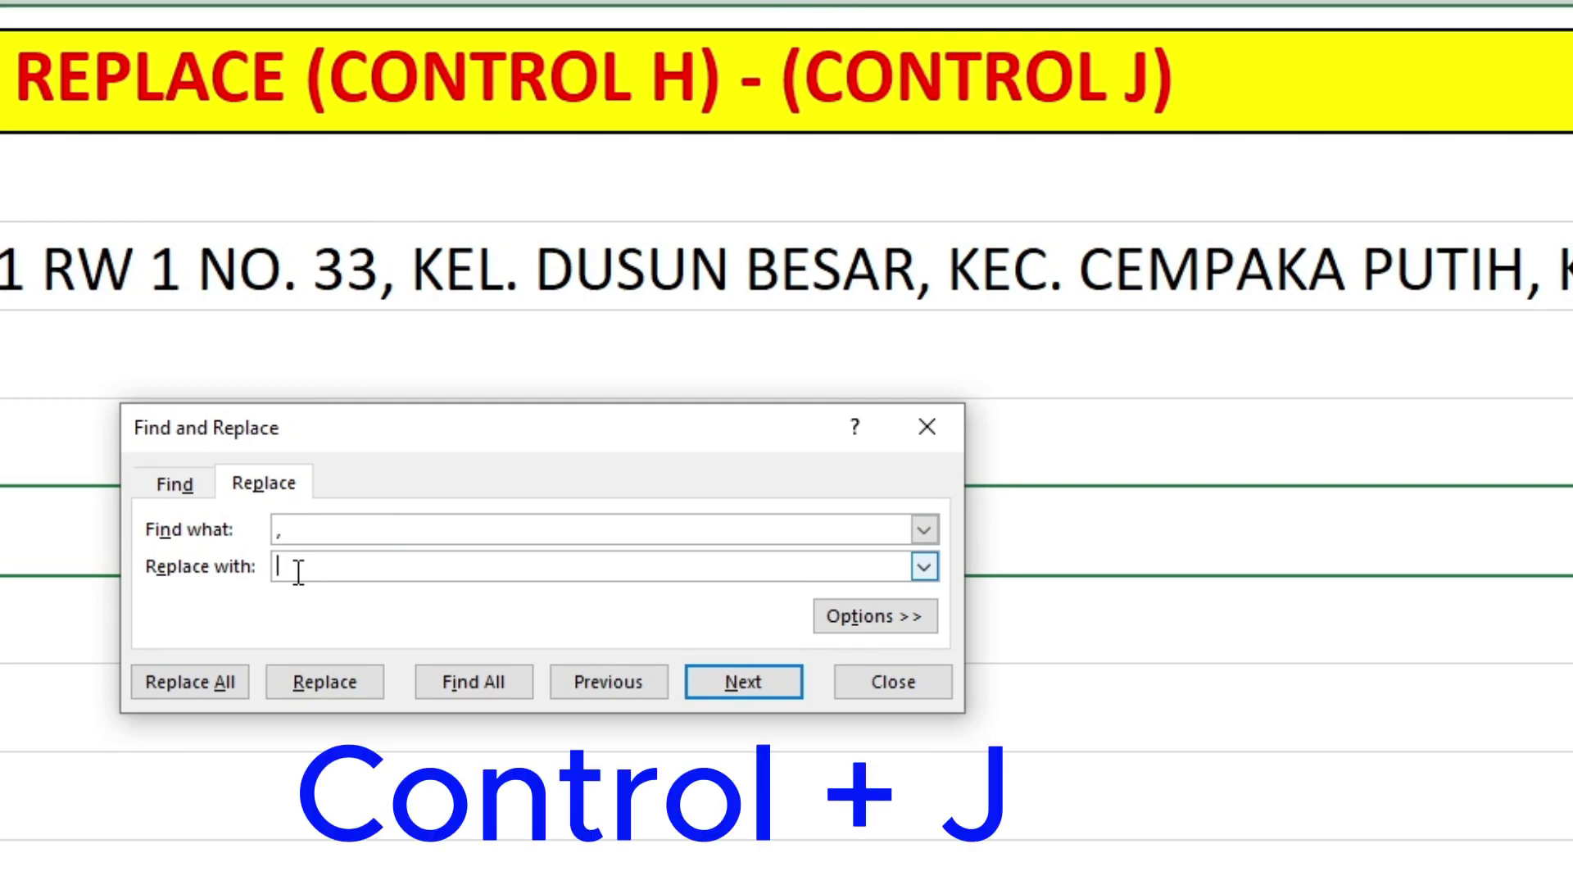
pyautogui.hotkey('ctrl', 'j')
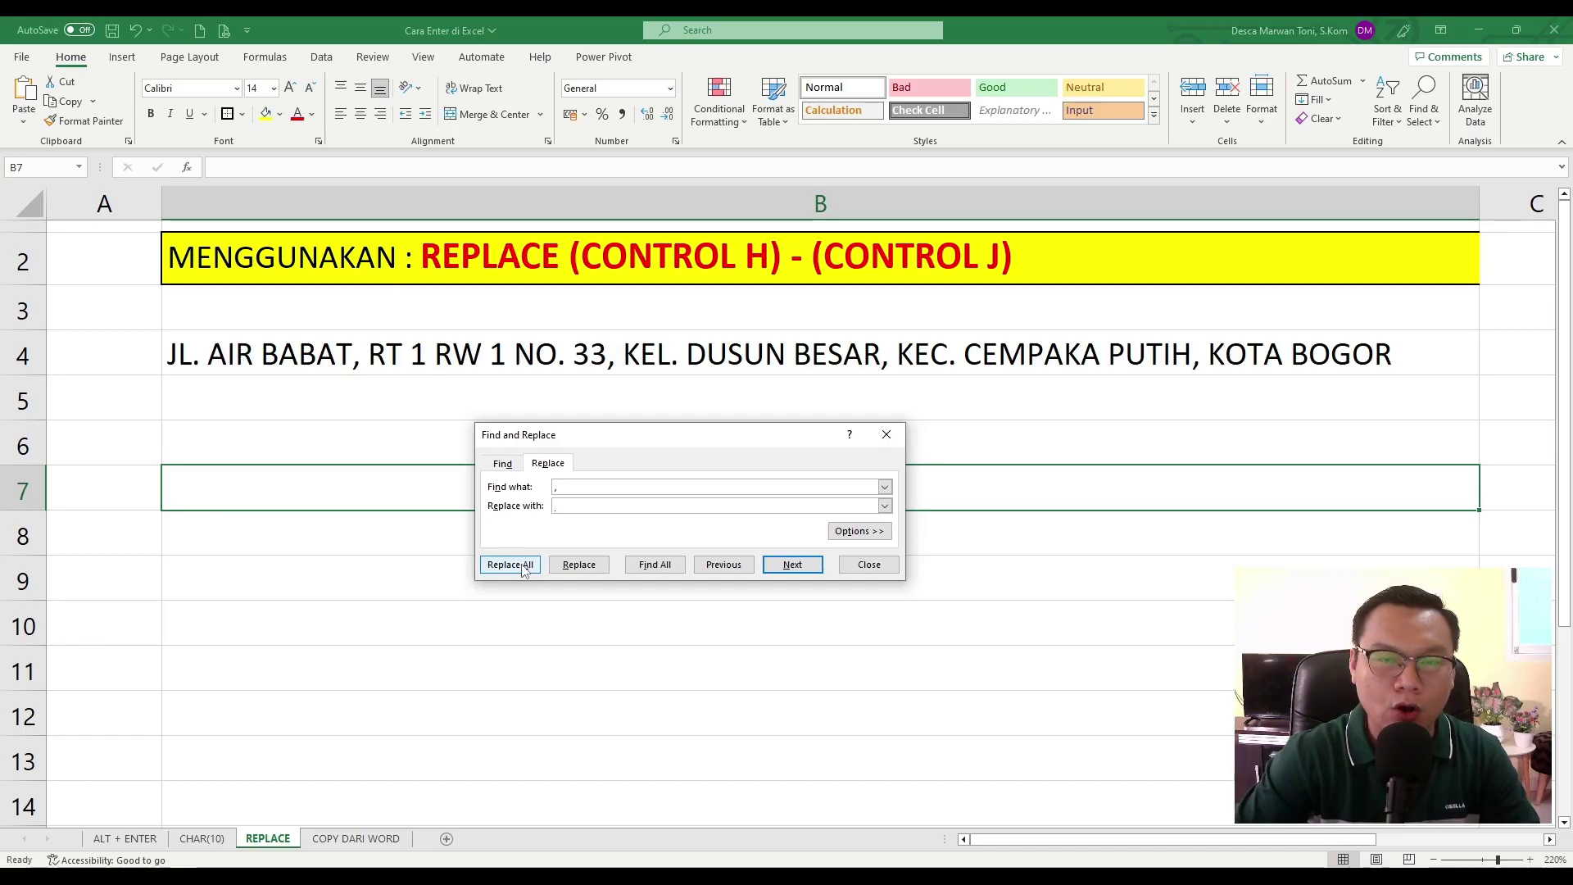
pyautogui.click(523, 567)
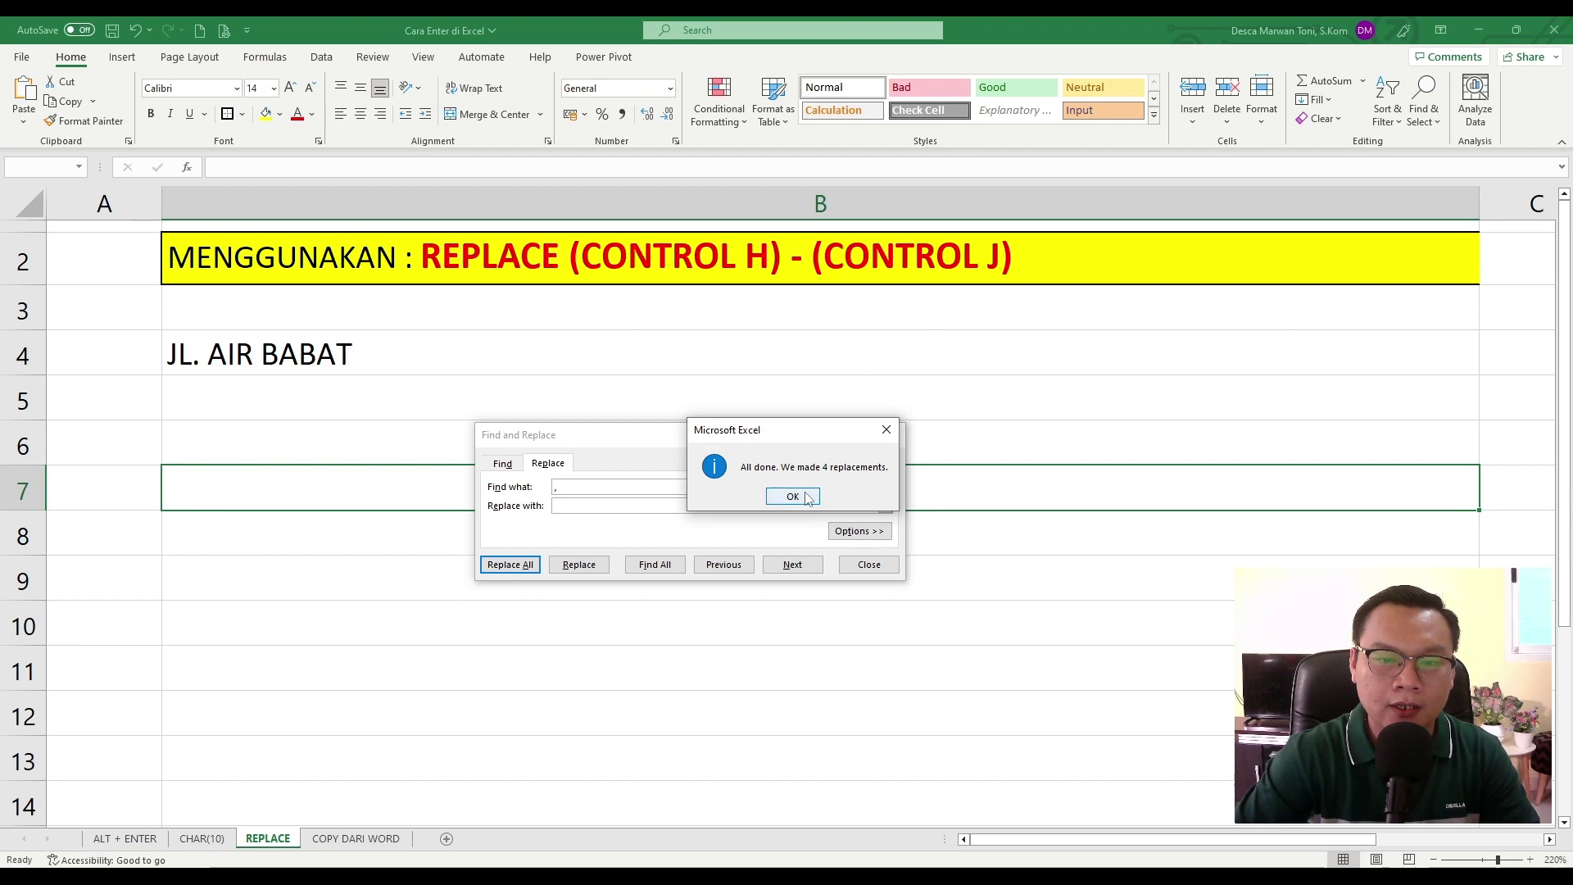
pyautogui.click(805, 501)
pyautogui.press('Escape')
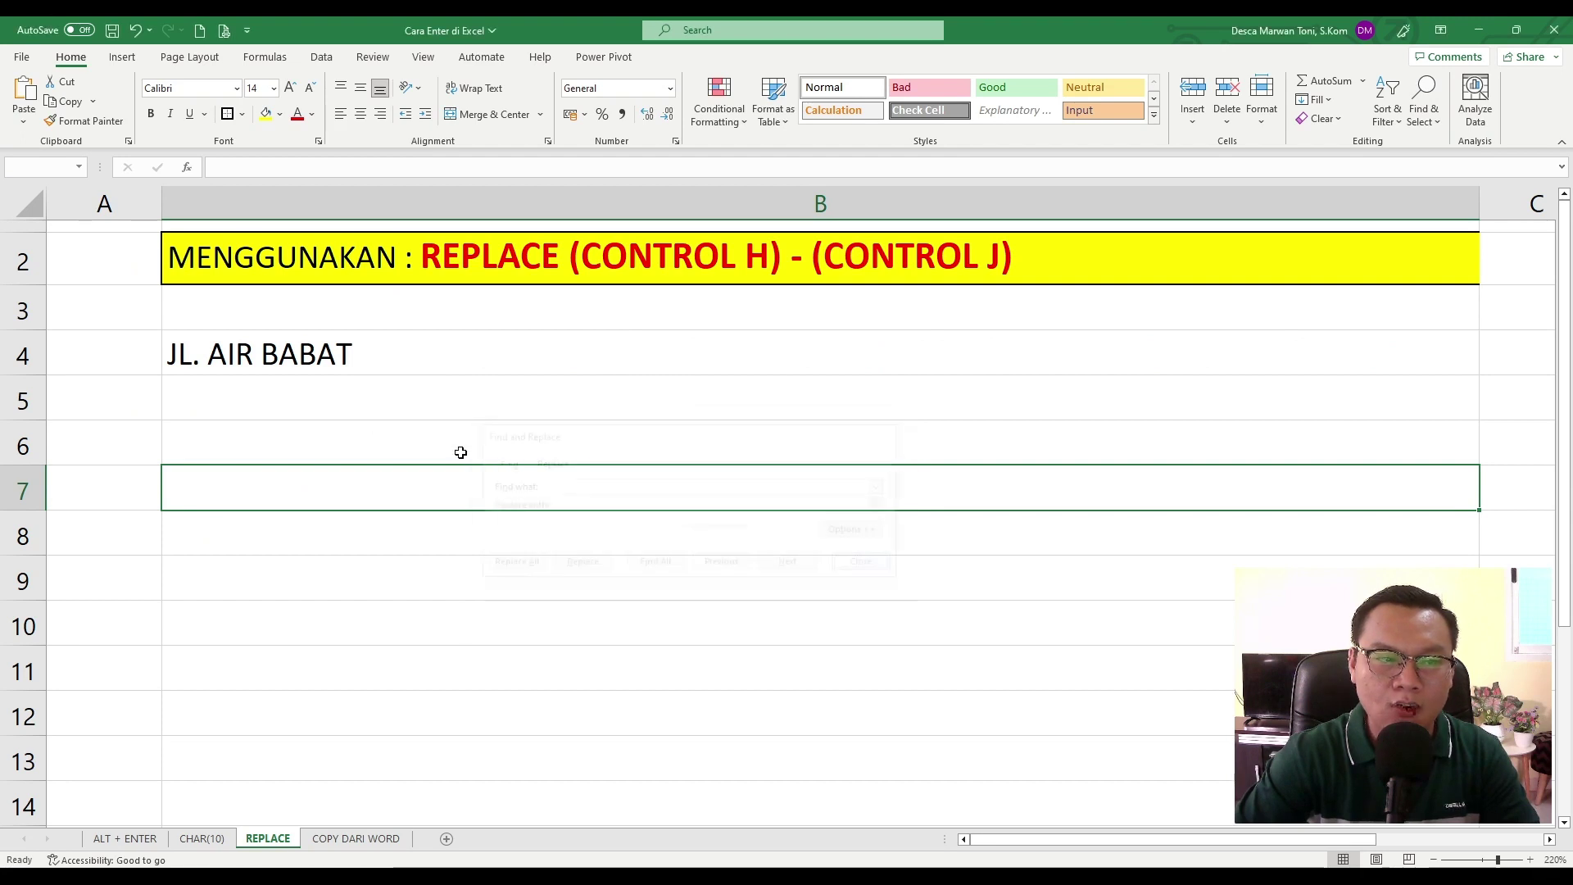
# - Autofit row 4 to show all five lines, then go to the COPY DARI WORD sheet and Word
pyautogui.click(304, 353)
pyautogui.moveTo(42, 376); pyautogui.dragTo(37, 456)
pyautogui.doubleClick(34, 459)
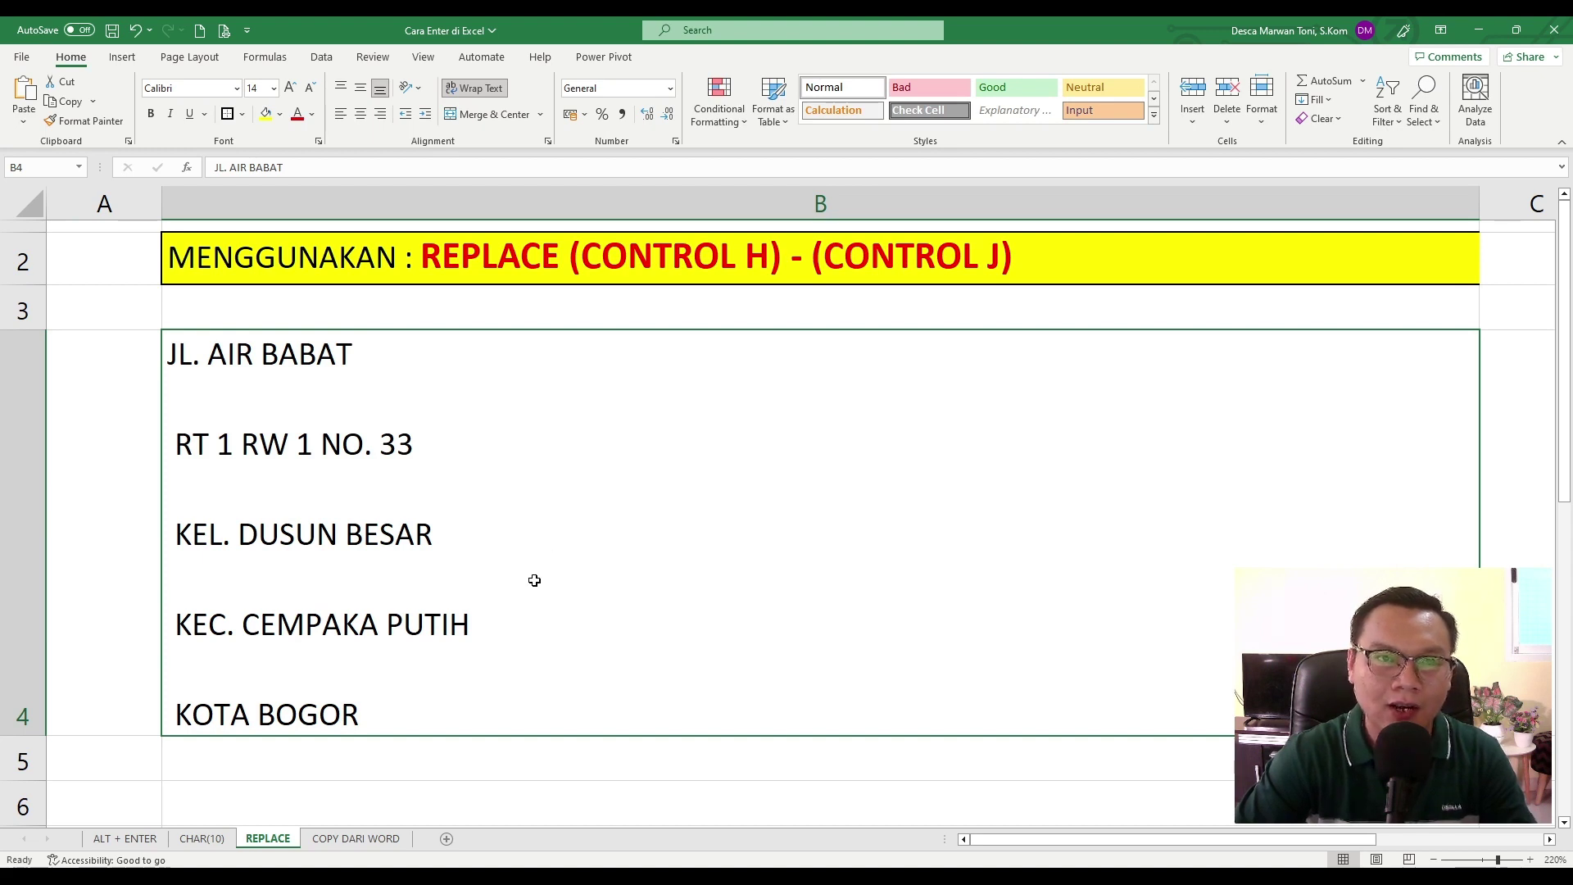
pyautogui.click(389, 838)
pyautogui.click(570, 528)
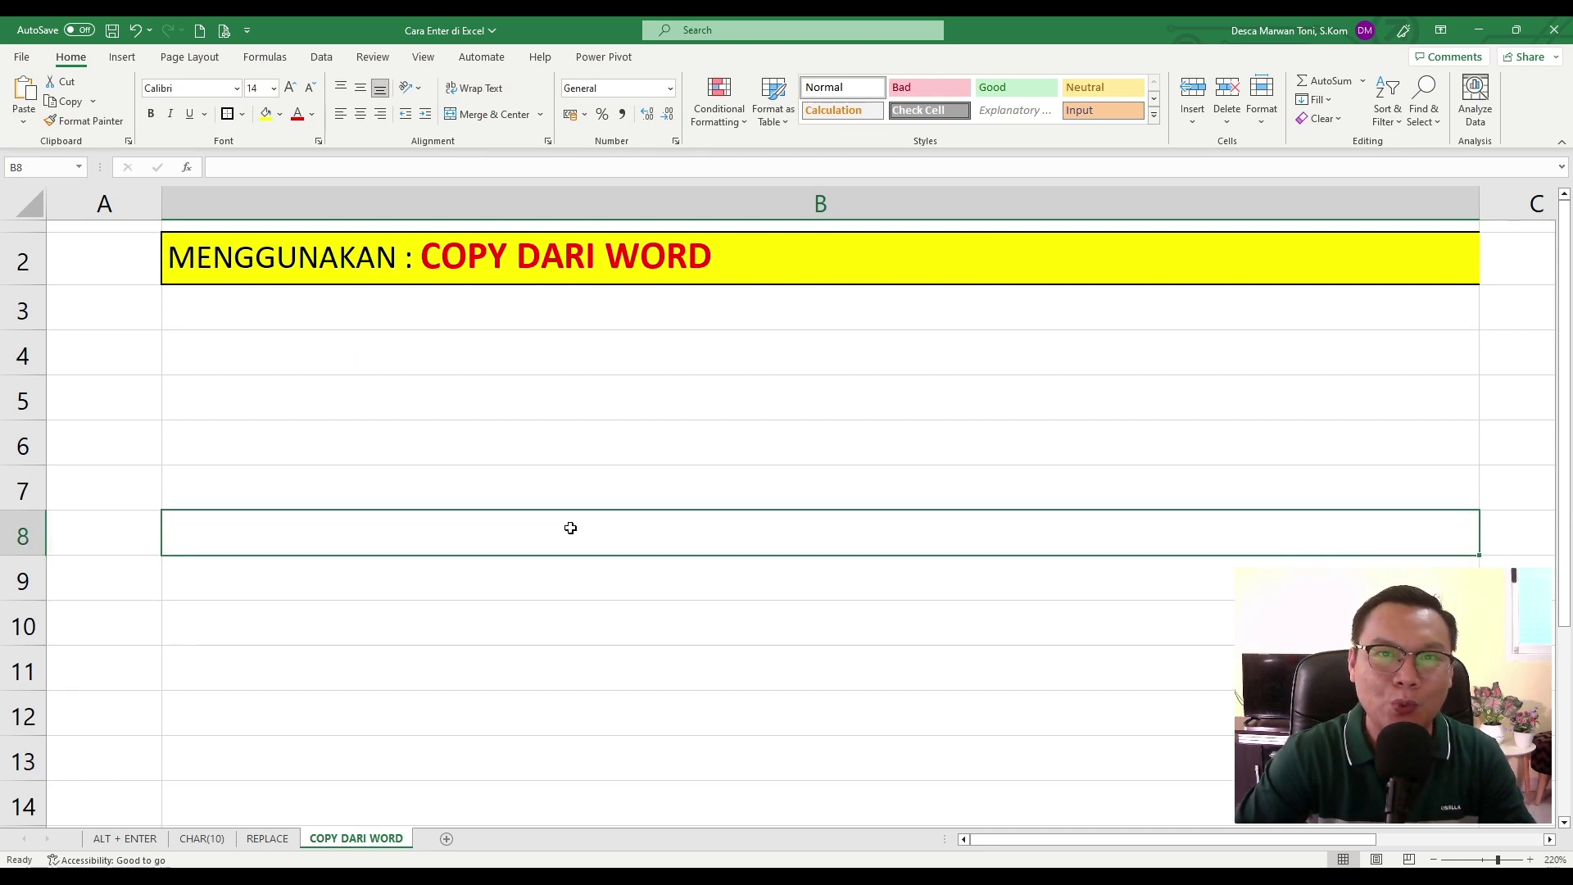
pyautogui.hotkey('alt', 'Tab')
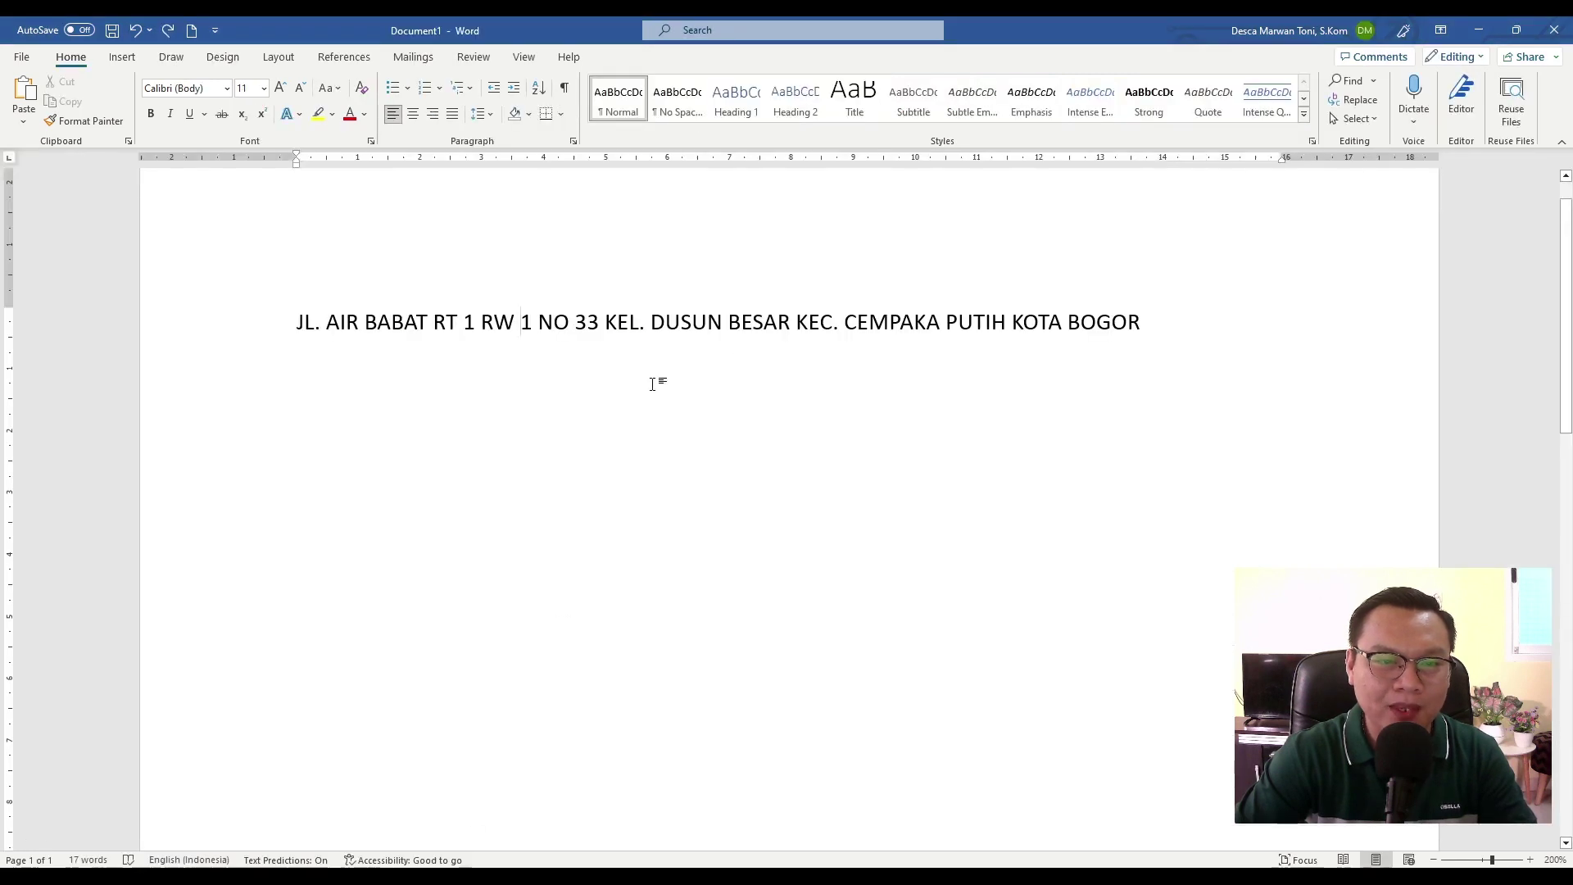
# - In Word, break the address onto new lines before RT, KEL., KEC. and KOTA BOGOR
pyautogui.click(649, 322)
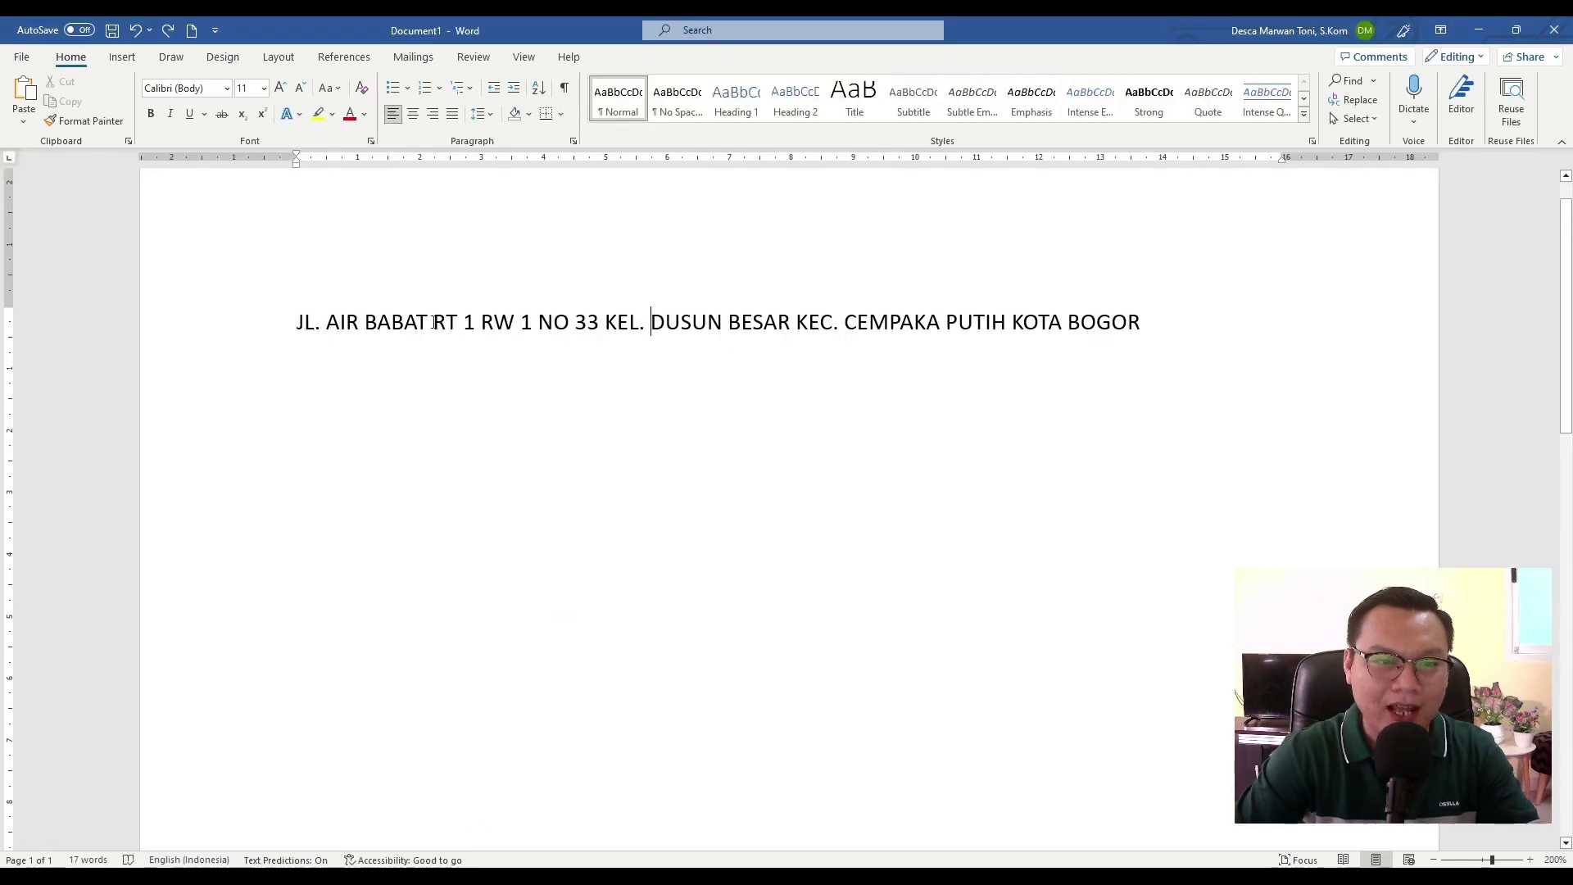
pyautogui.click(435, 323)
pyautogui.press('Return')
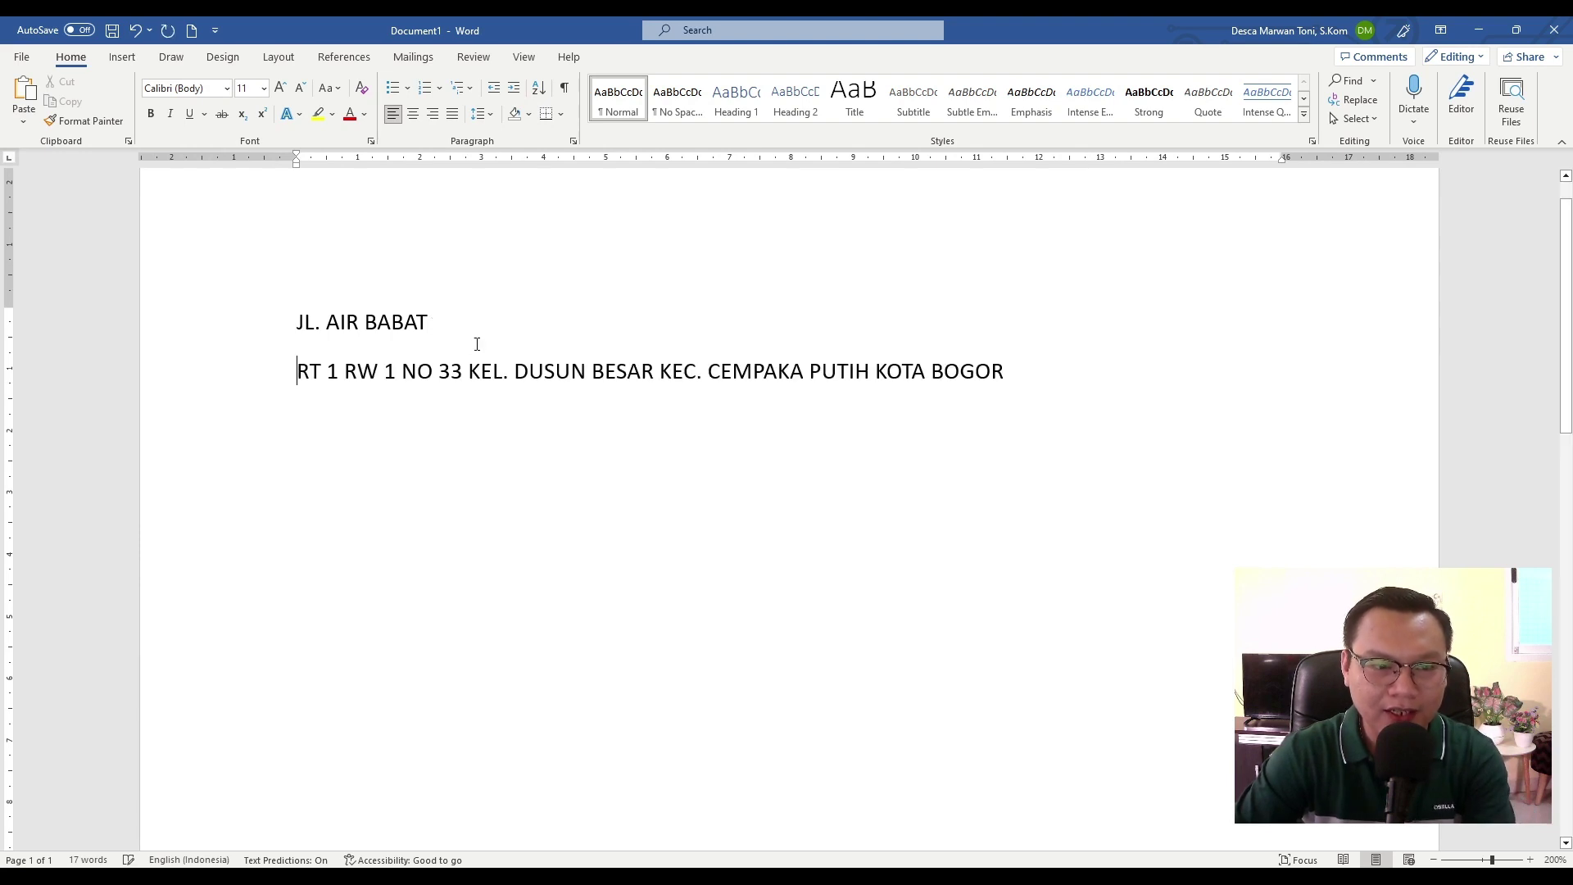
pyautogui.click(463, 378)
pyautogui.press('Return')
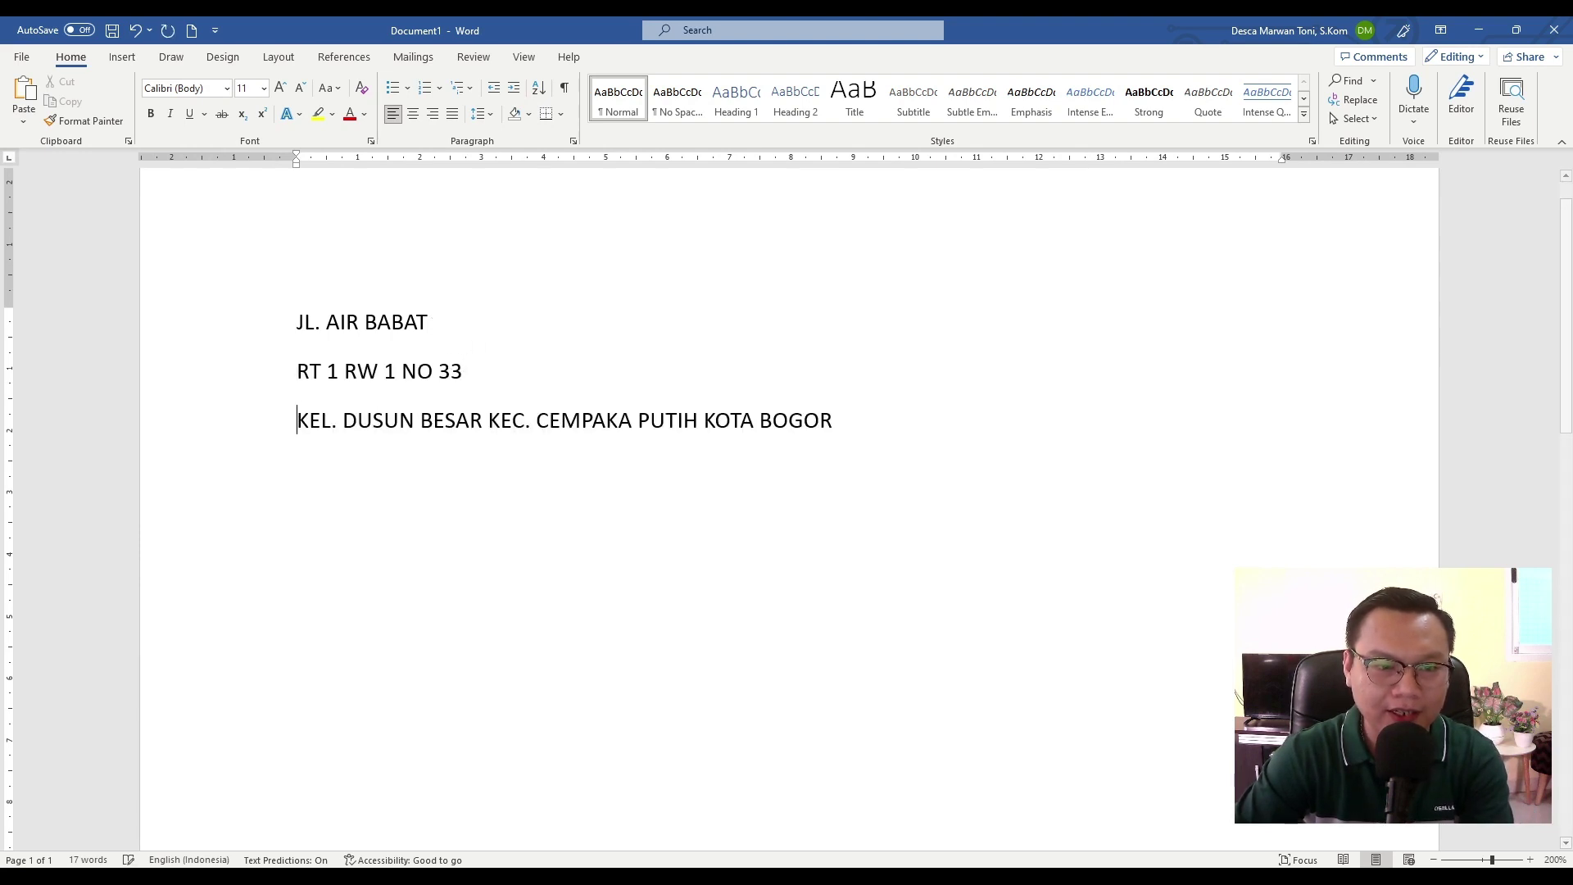
pyautogui.click(492, 426)
pyautogui.press('Return')
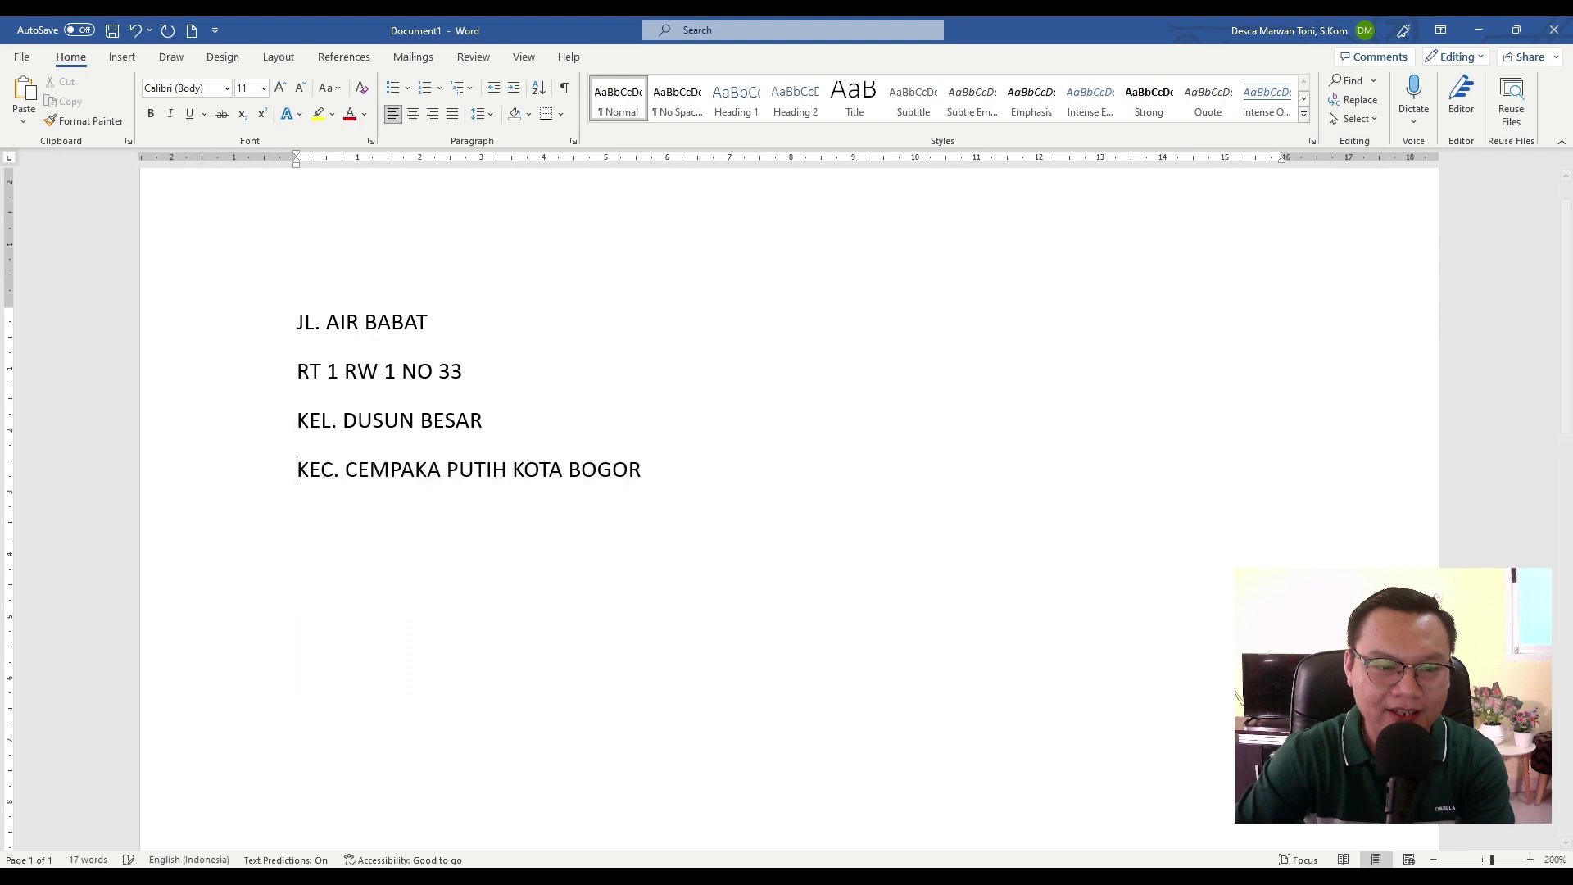
pyautogui.click(513, 472)
pyautogui.press('Return')
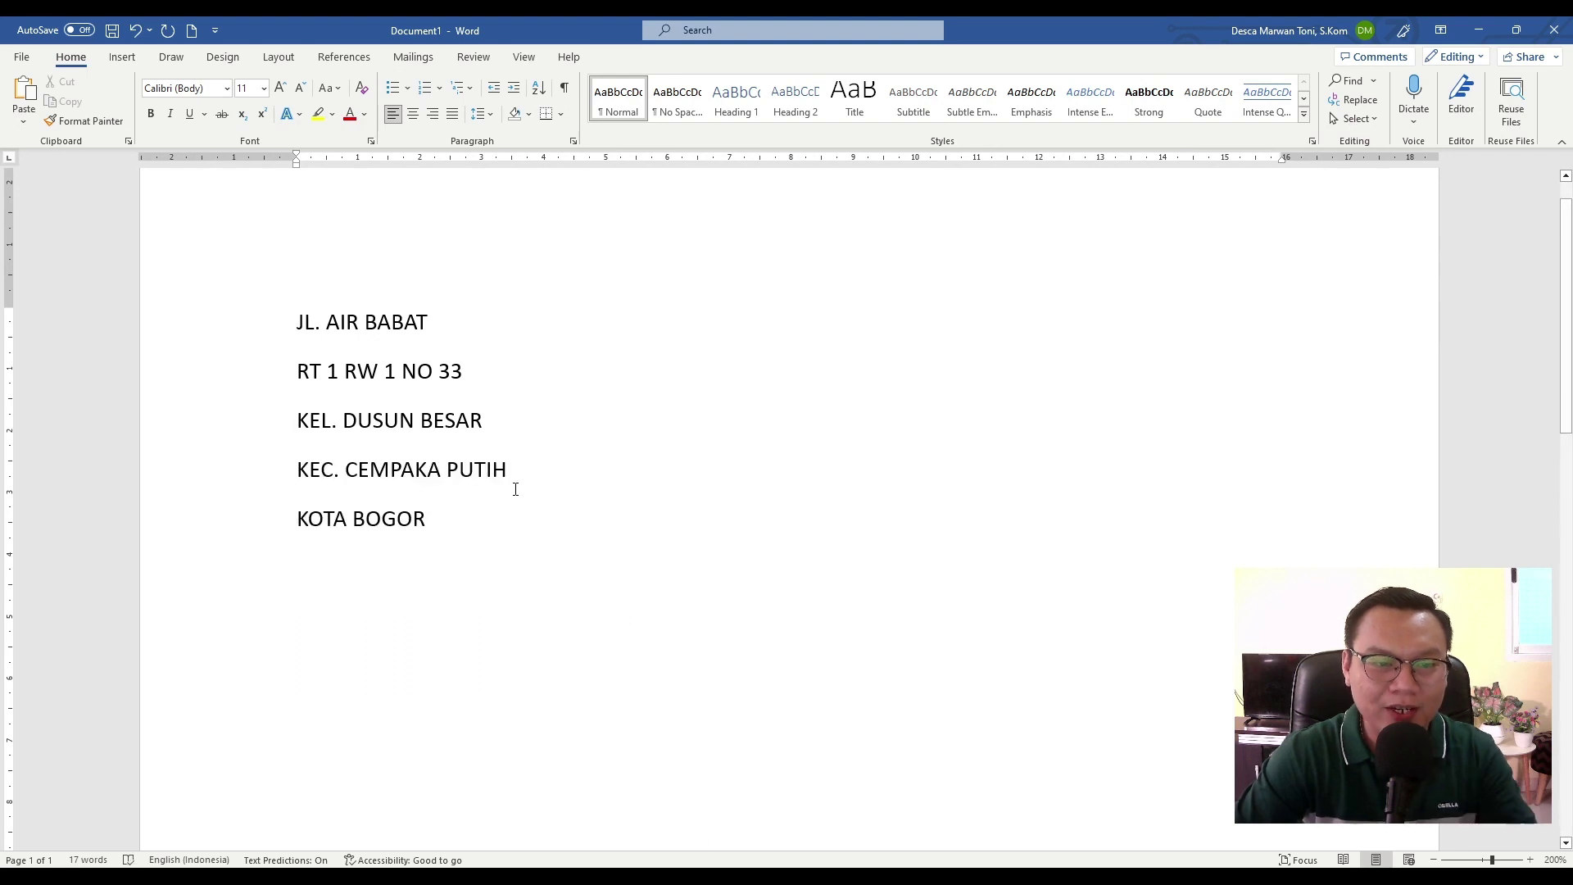
# - Copy all five Word address lines and return to Excel's cell B4
pyautogui.hotkey('ctrl', 'a')
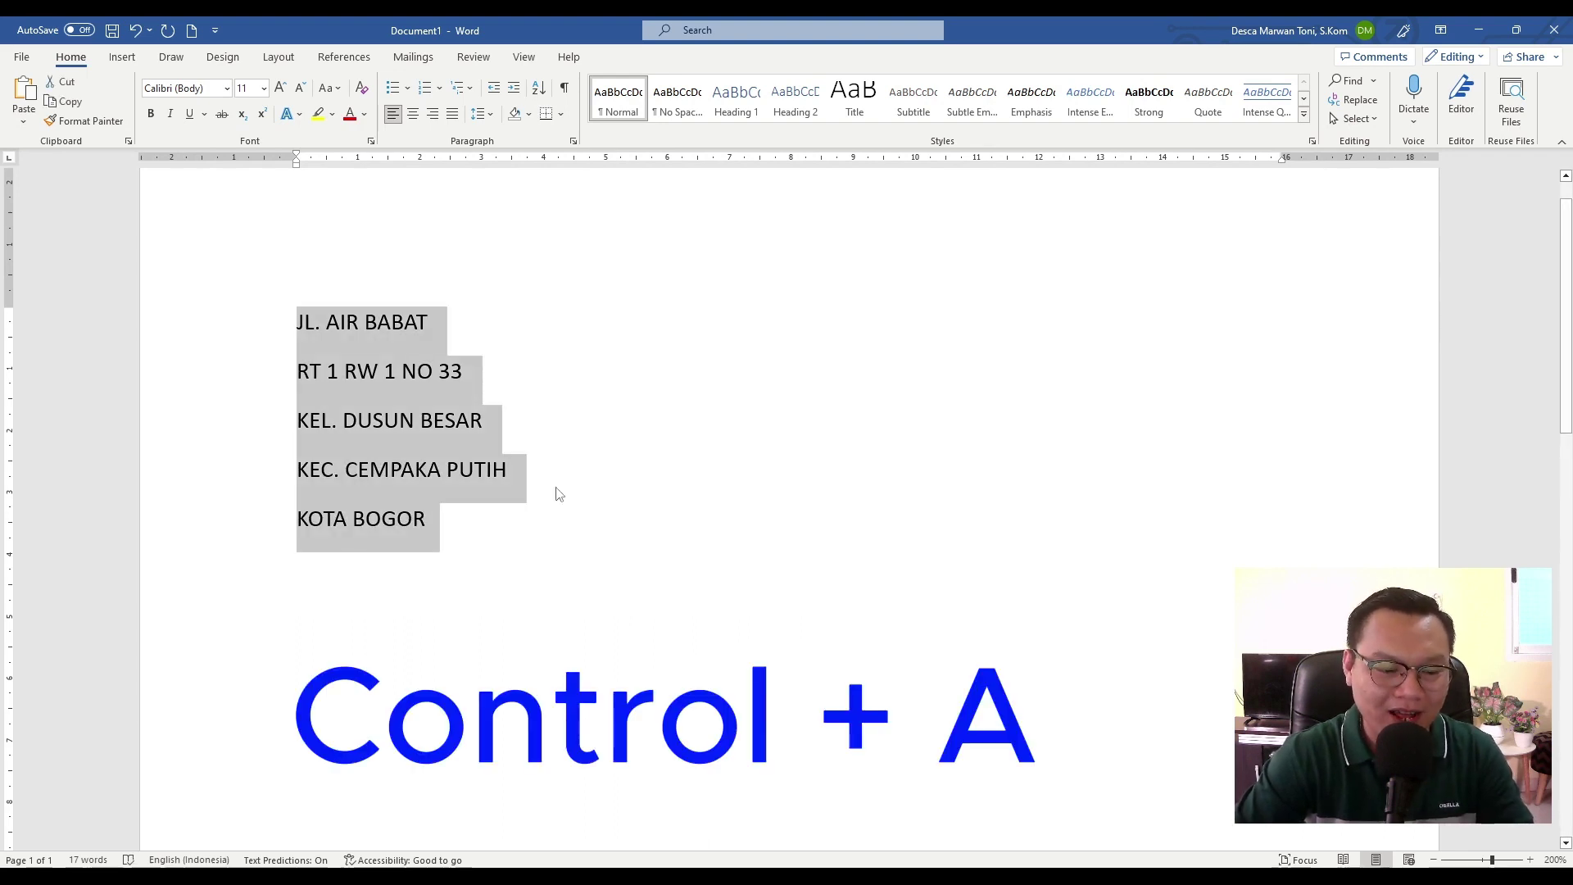
pyautogui.hotkey('ctrl', 'c')
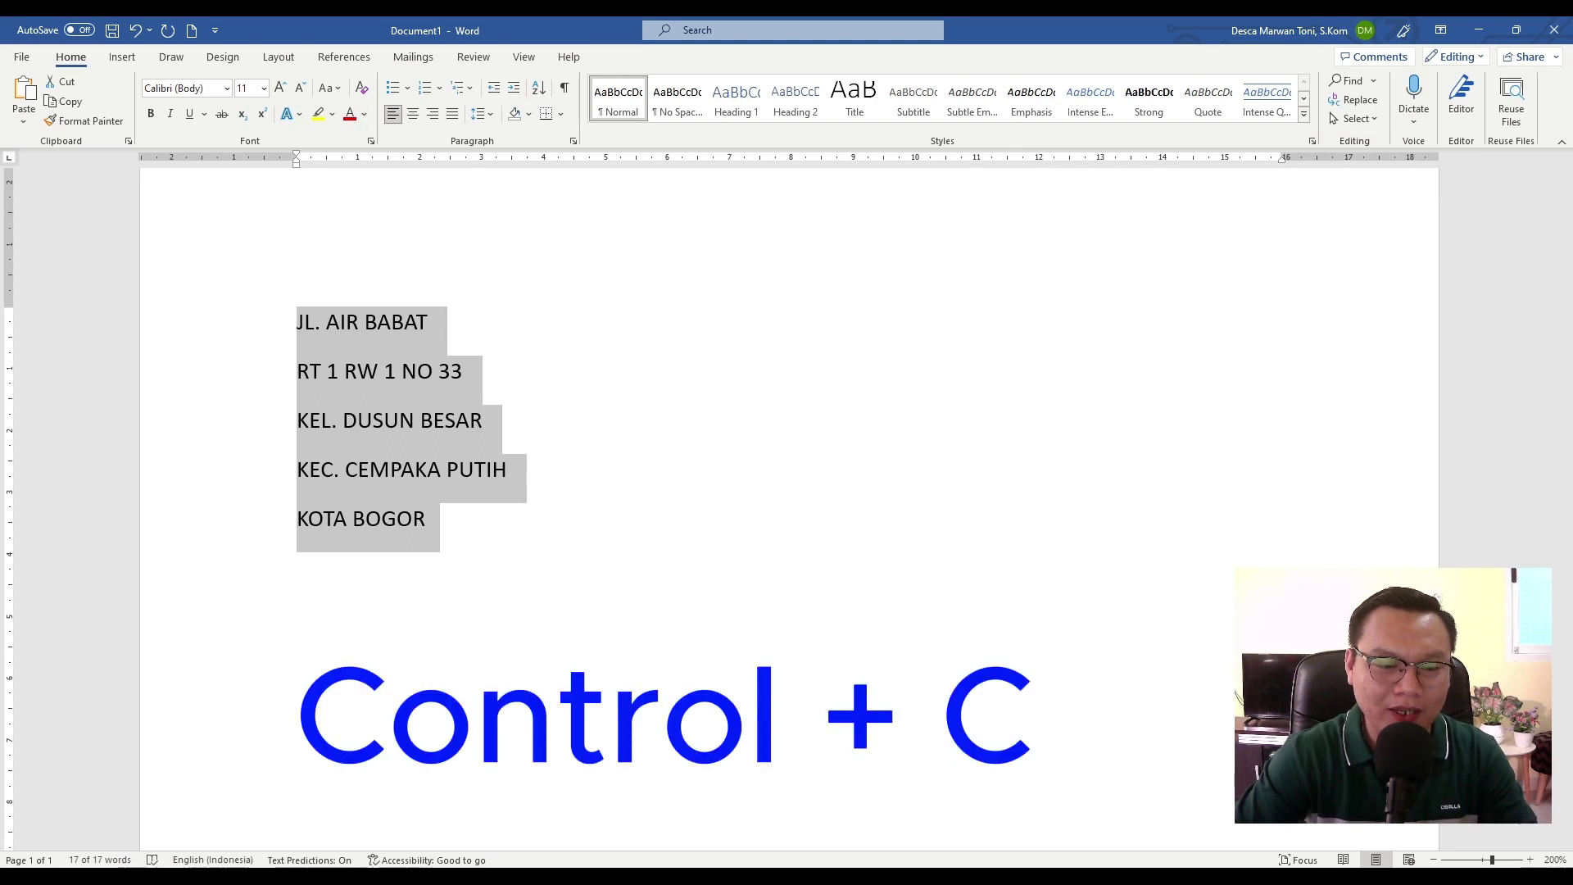
pyautogui.hotkey('alt', 'Tab')
pyautogui.click(243, 346)
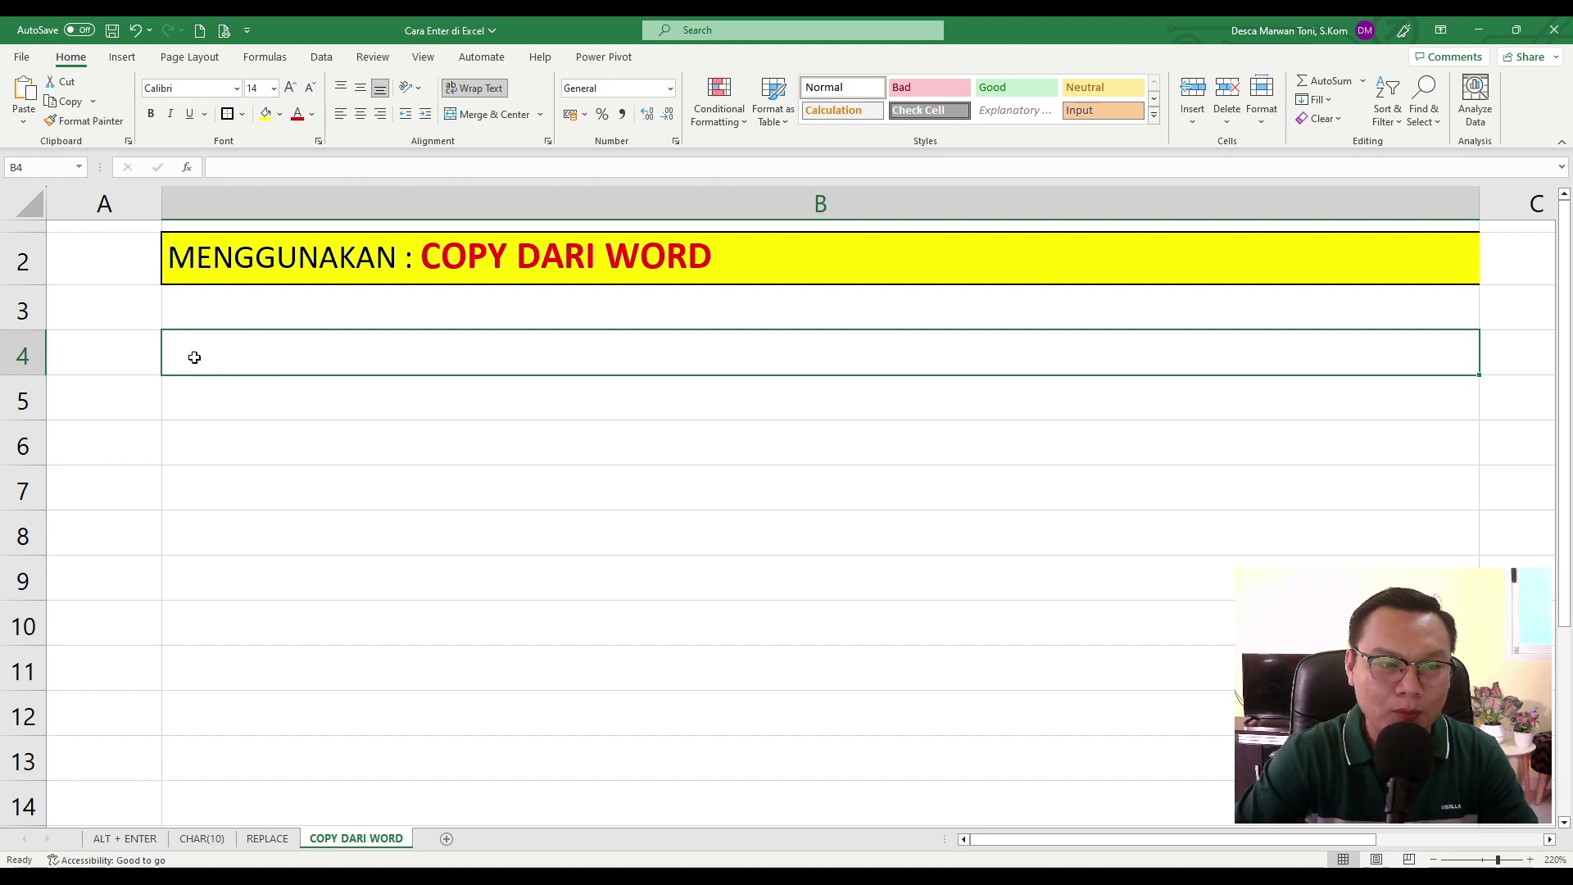
# - Paste the copied five-line Word address into cell B4 while editing it, and confirm
pyautogui.doubleClick(204, 351)
pyautogui.click(351, 453)
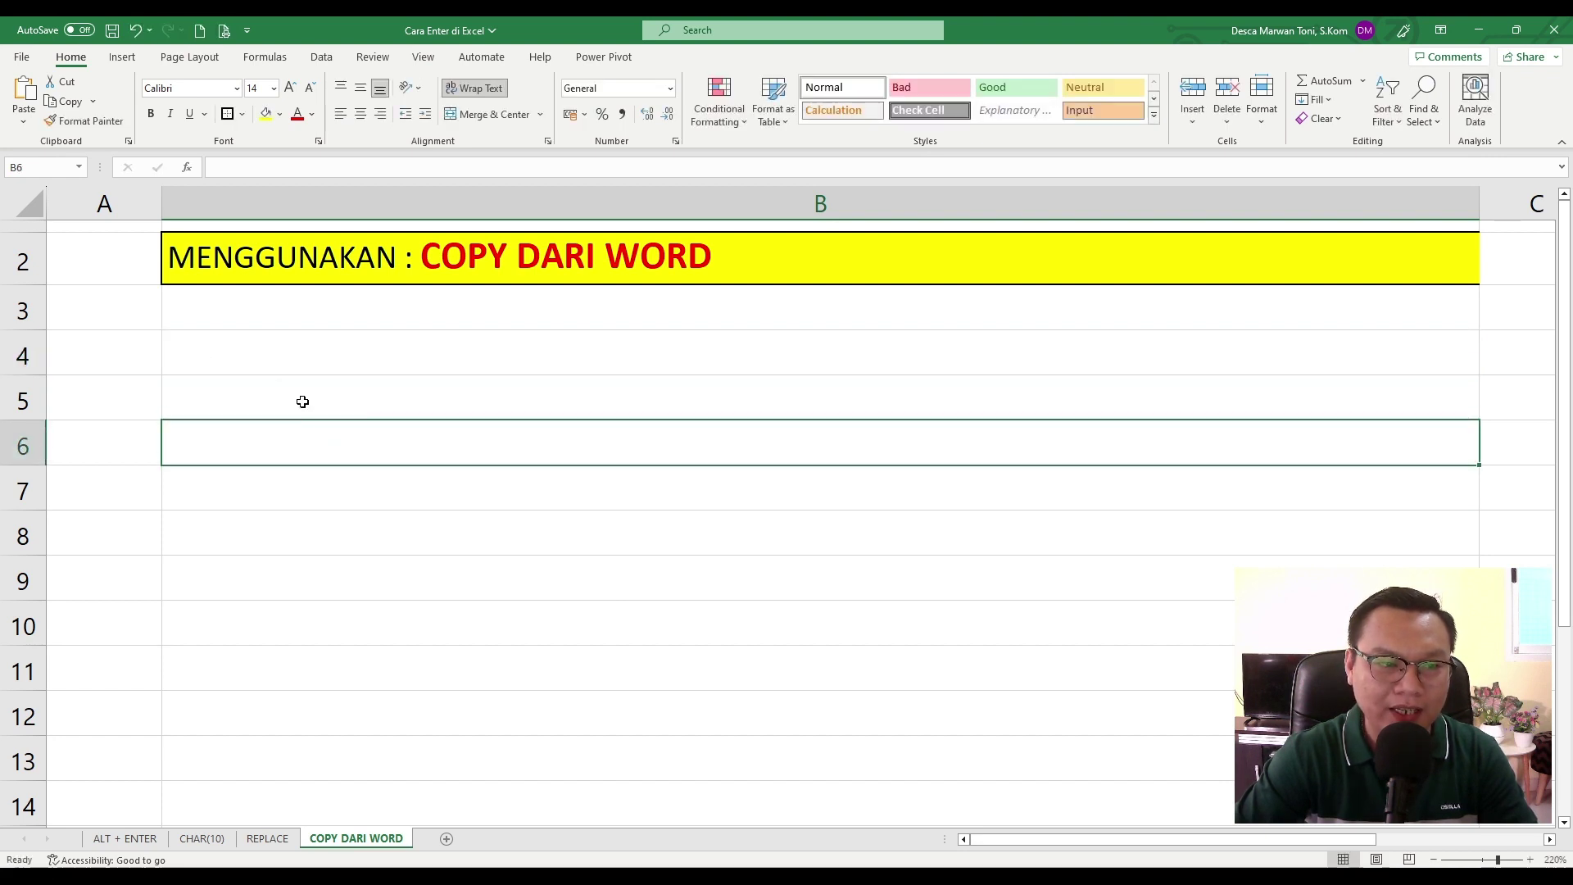
pyautogui.click(223, 349)
pyautogui.doubleClick(221, 349)
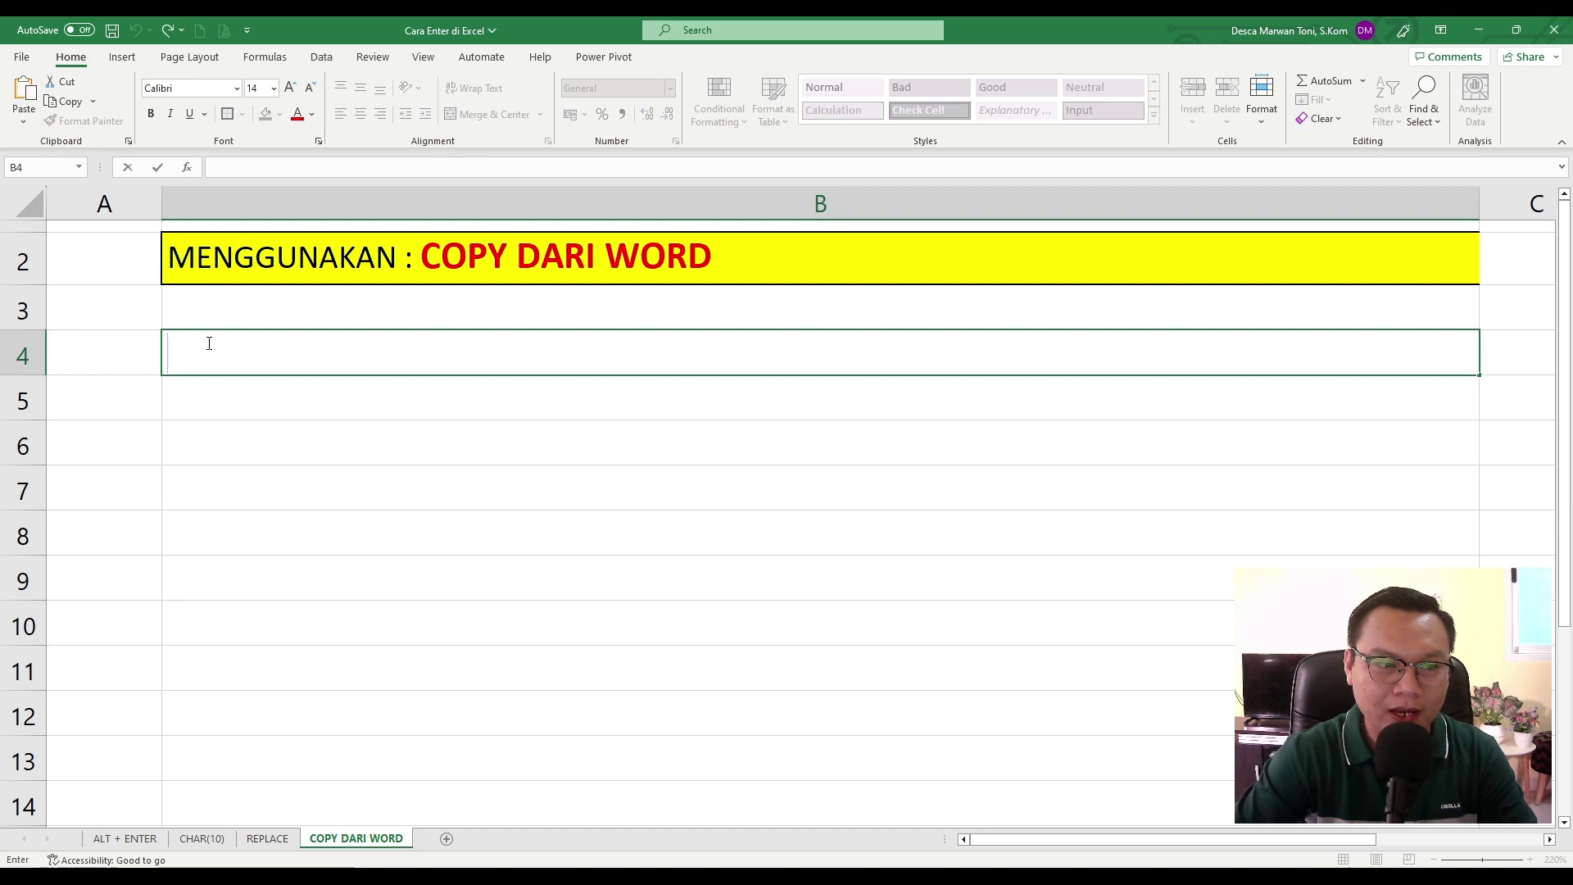
pyautogui.press('Return')
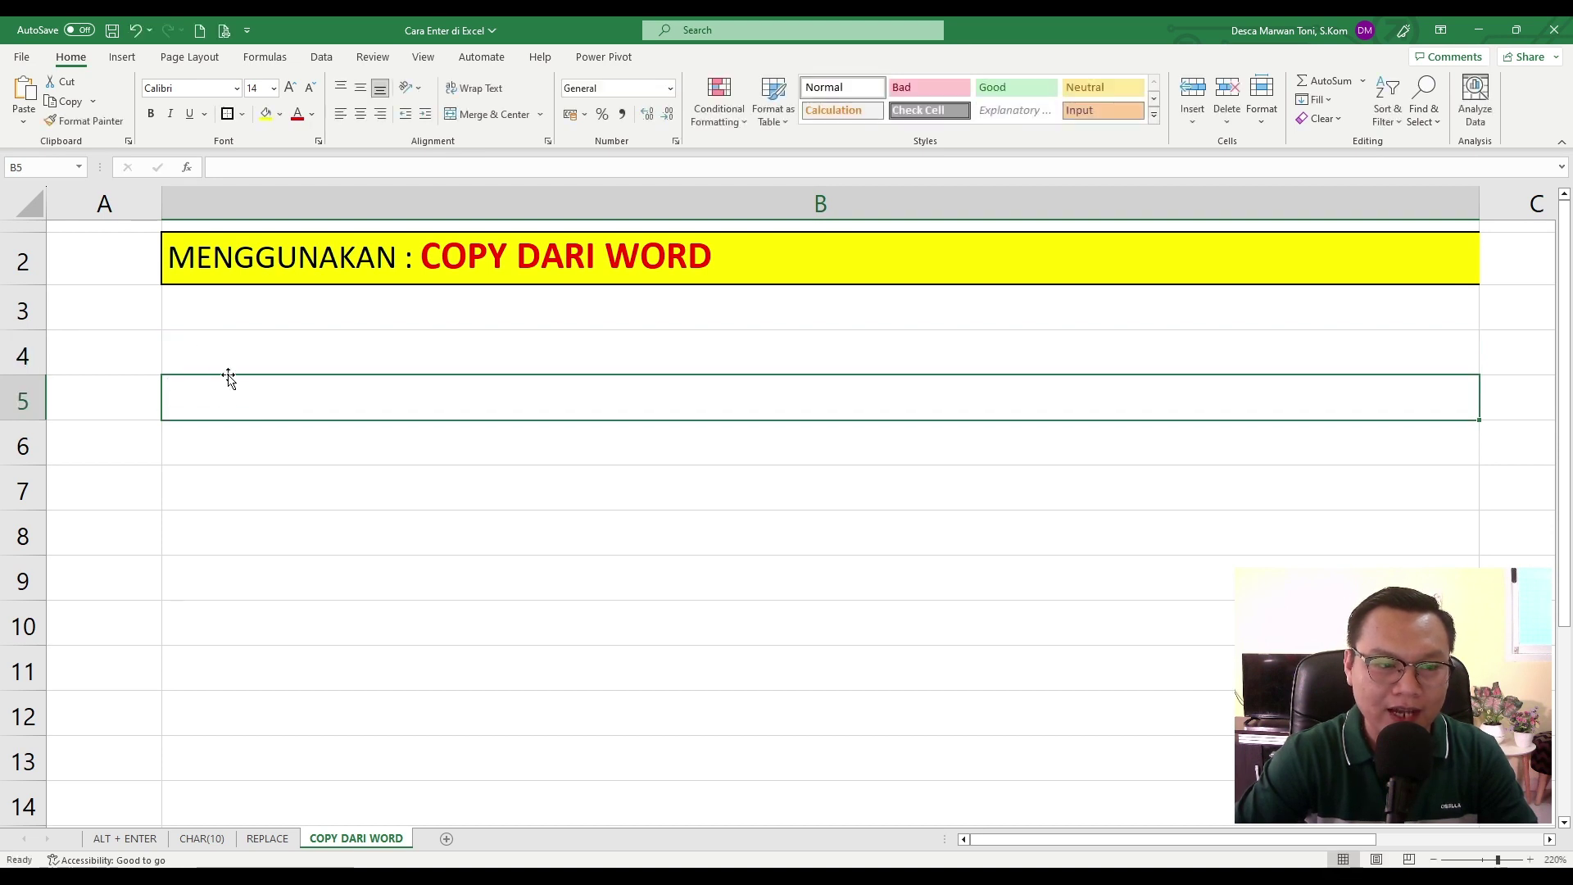
pyautogui.click(221, 354)
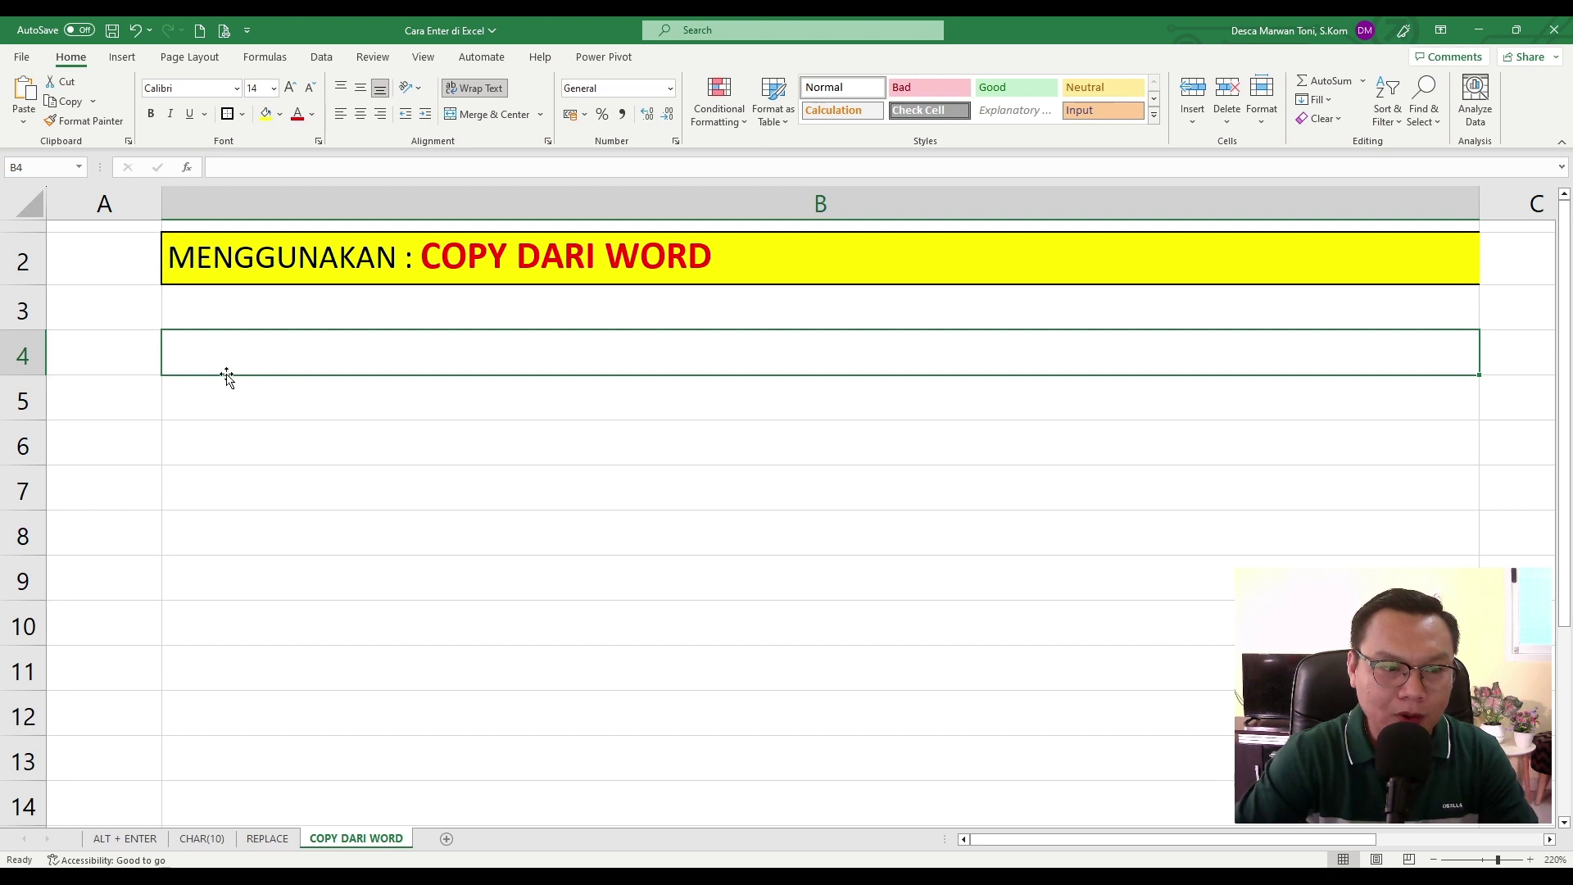
pyautogui.click(285, 481)
pyautogui.click(218, 354)
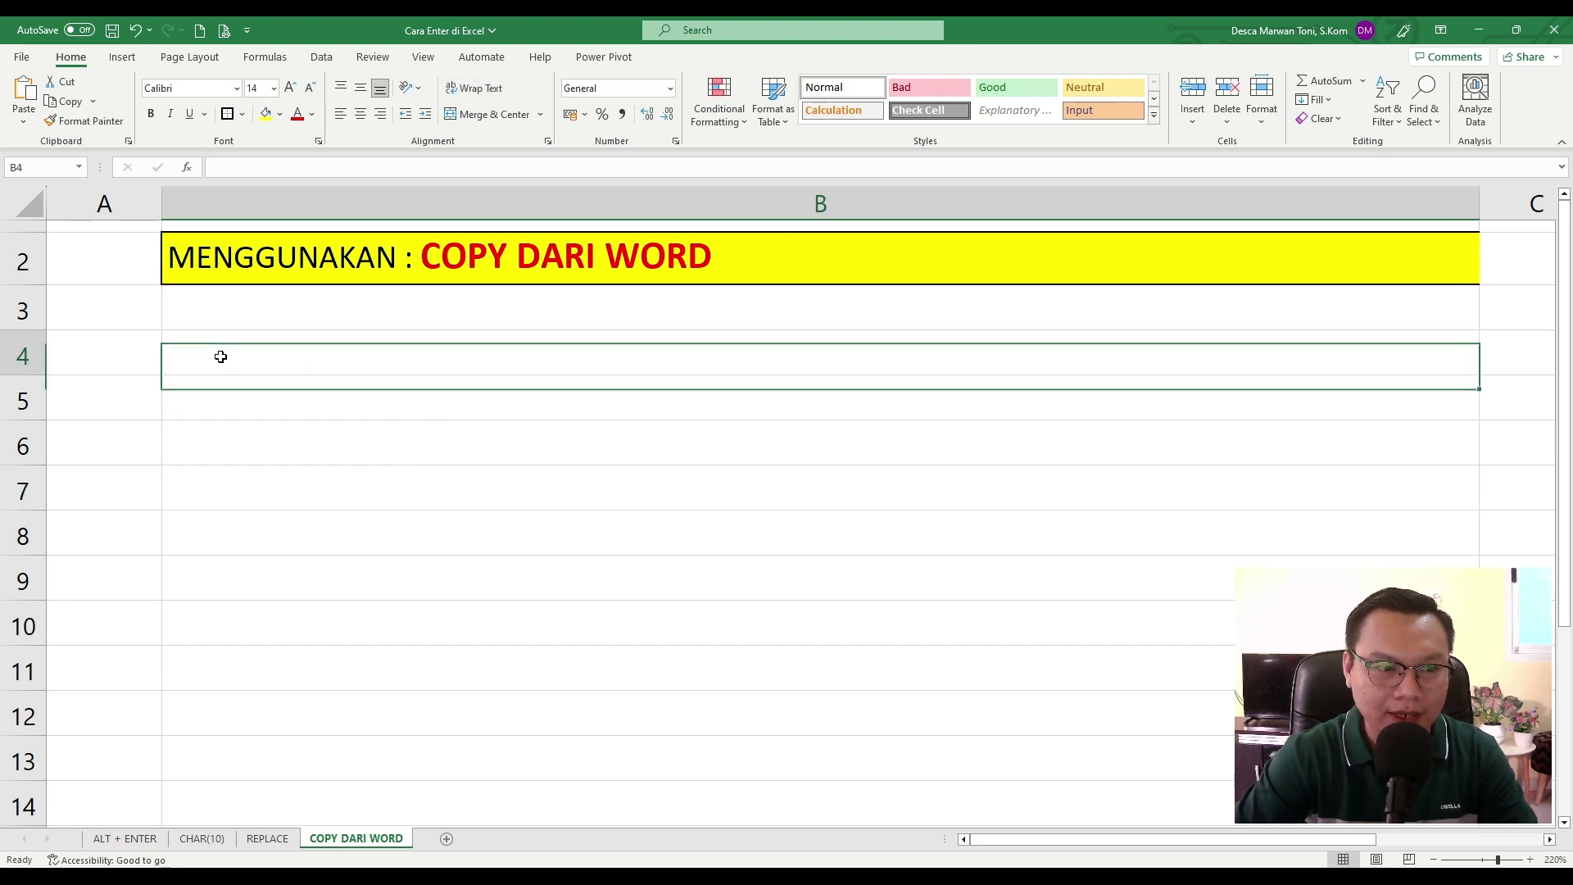
pyautogui.doubleClick(223, 355)
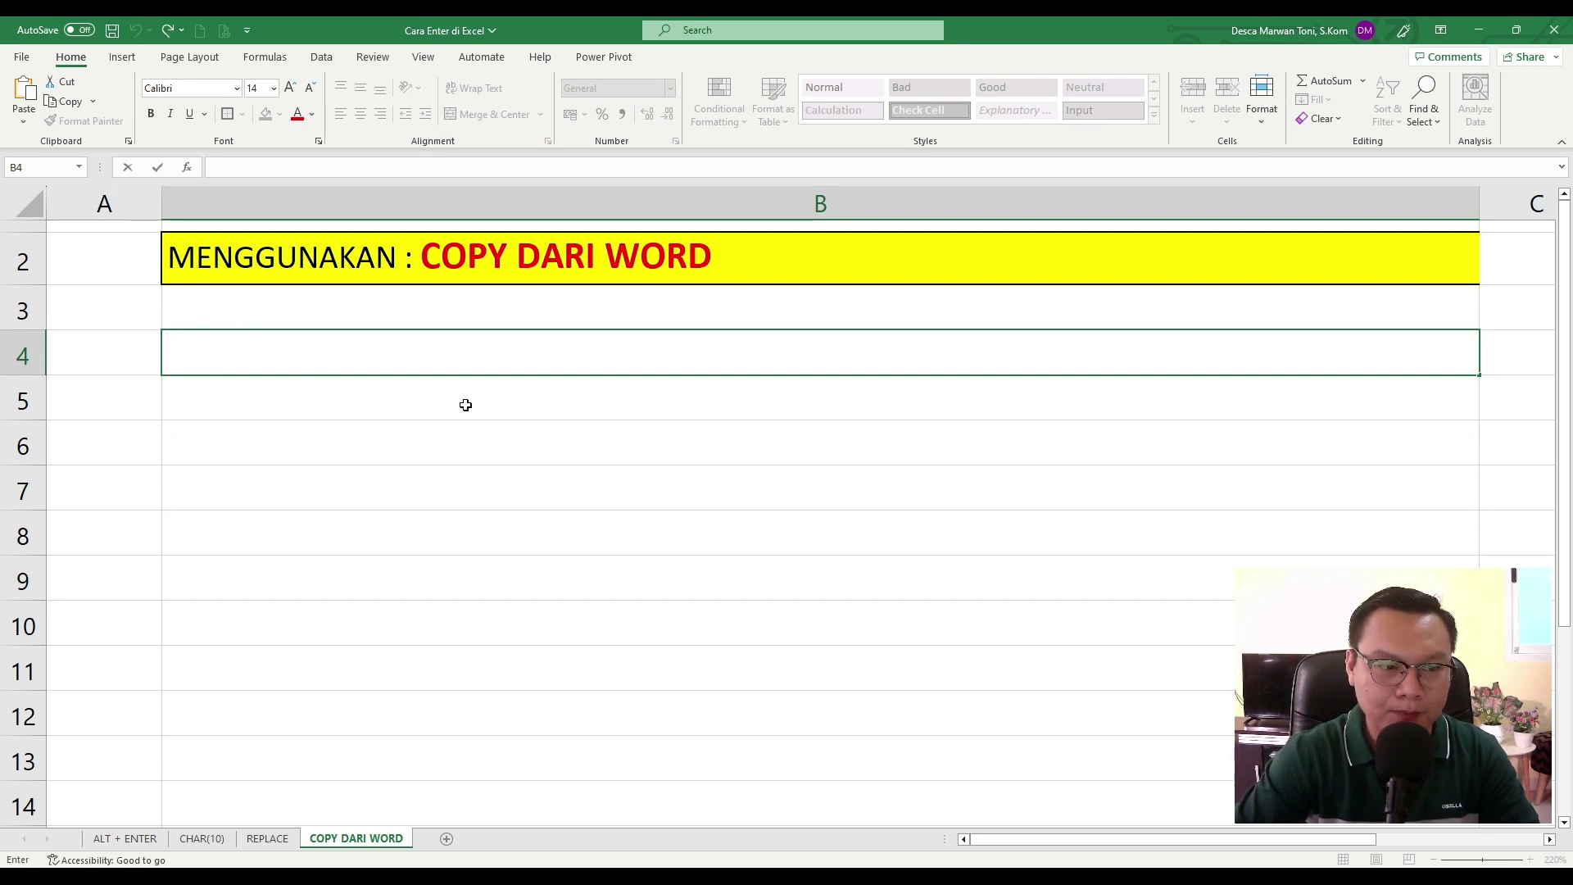
pyautogui.hotkey('ctrl', 'v')
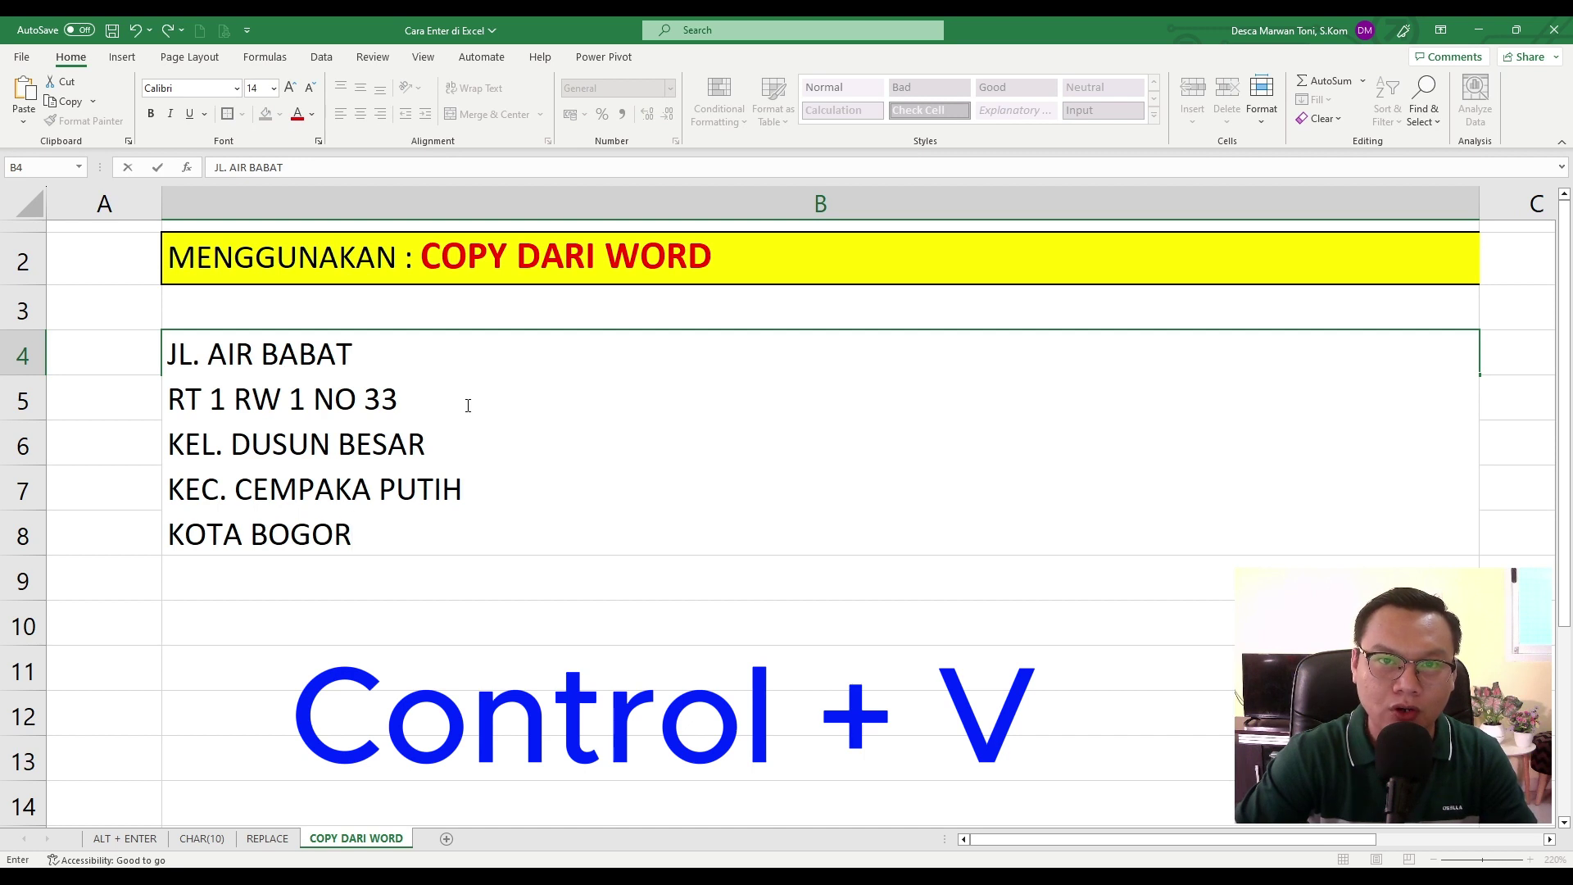
pyautogui.hotkey('ctrl', 'Return')
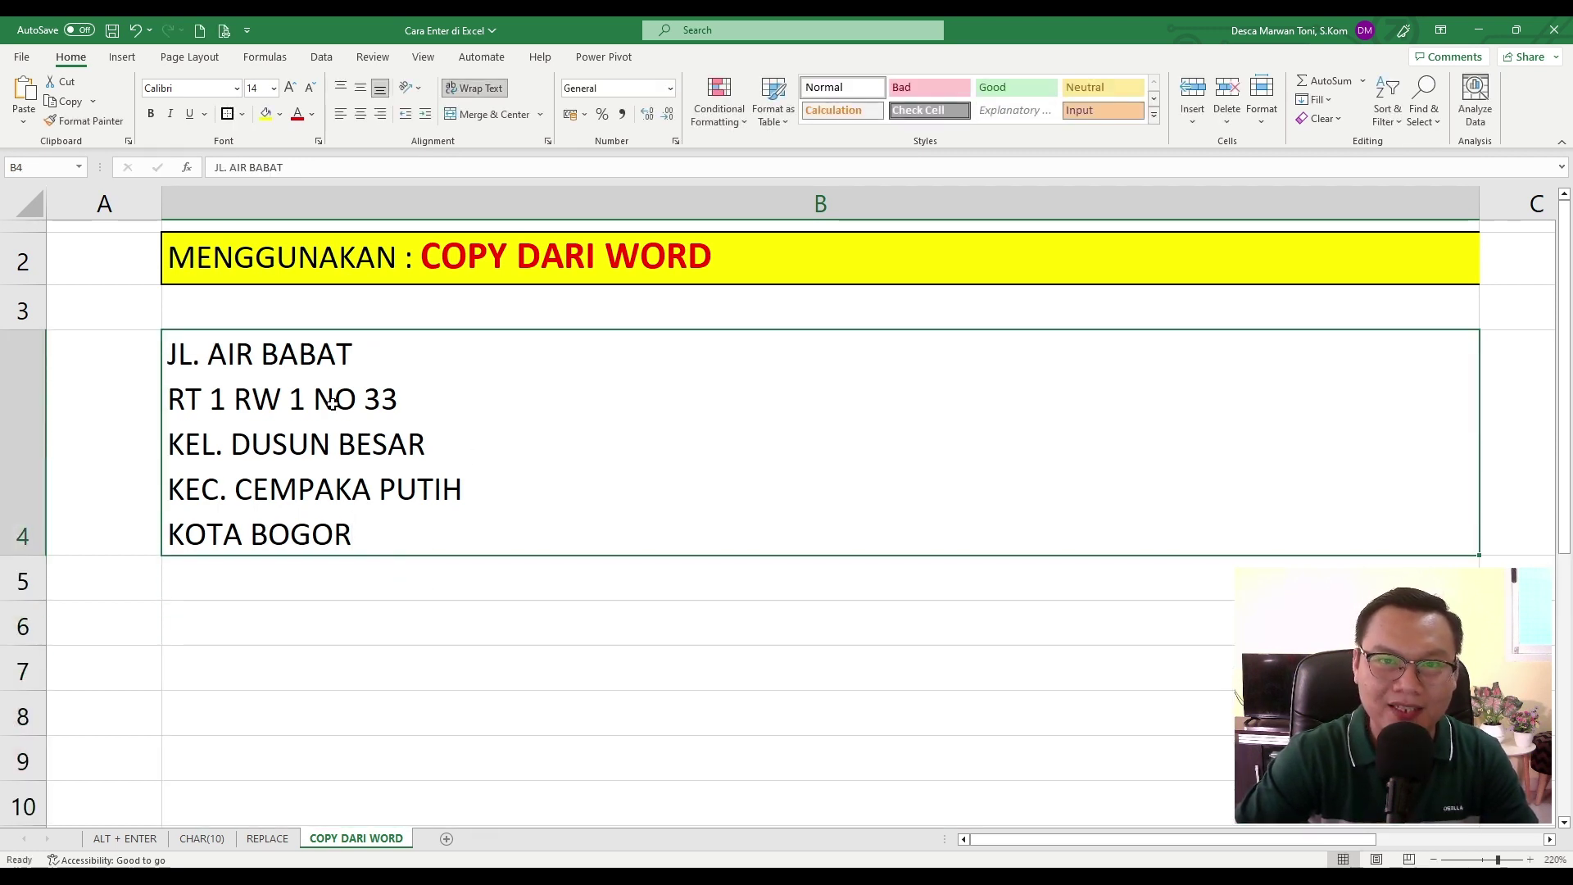
pyautogui.click(360, 615)
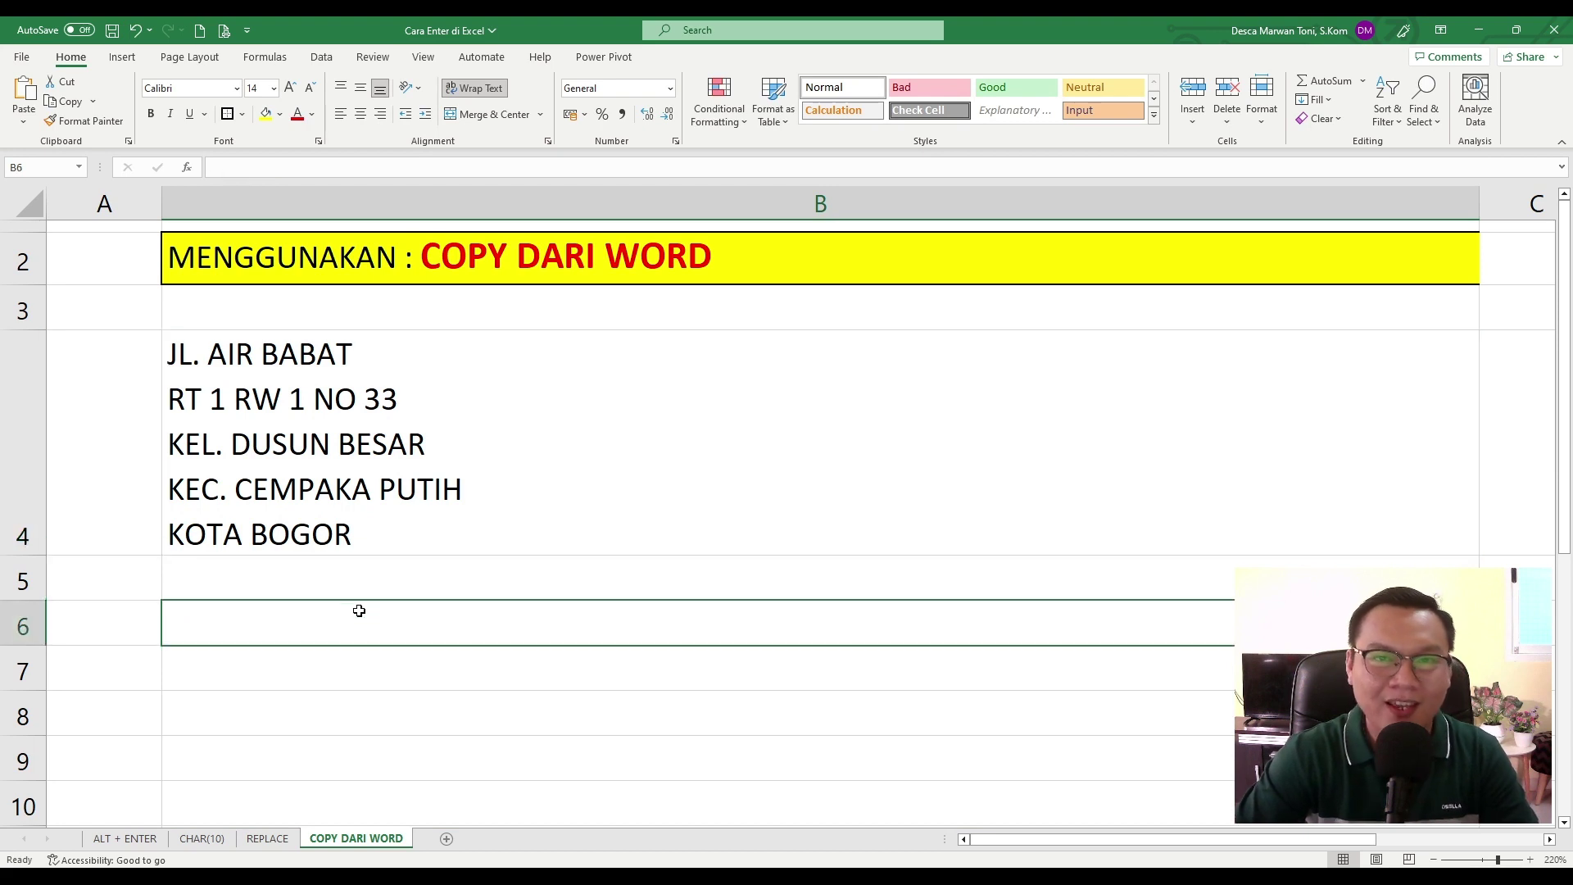